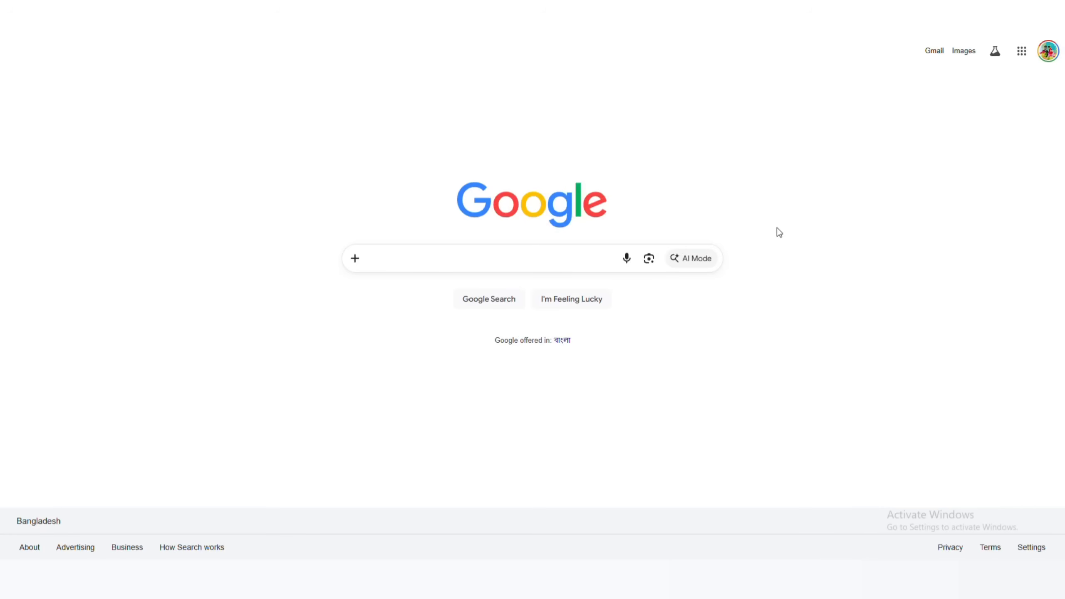
# Search Google for "google flow" and open the Google Flow site from the results
pyautogui.click(427, 259)
pyautogui.click(416, 402)
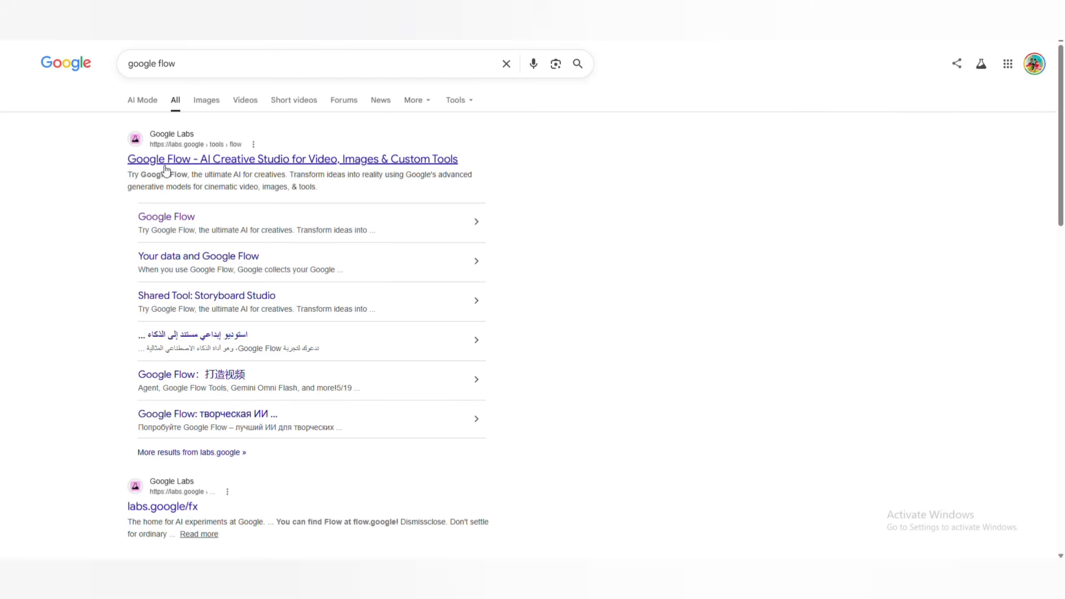
pyautogui.click(176, 222)
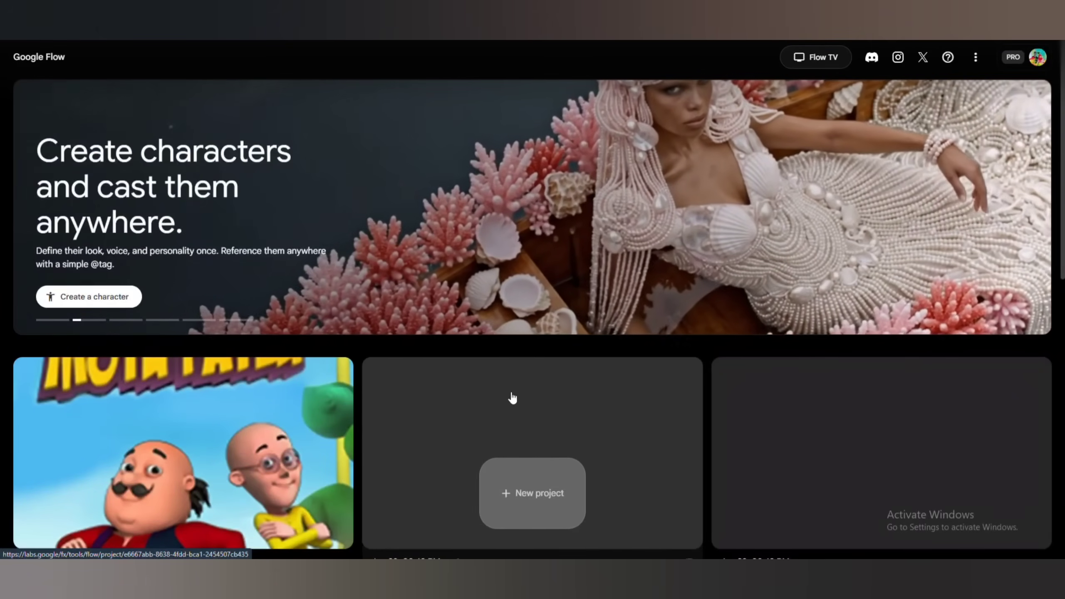
pyautogui.scroll(-6, 512, 399)
pyautogui.scroll(4, 512, 398)
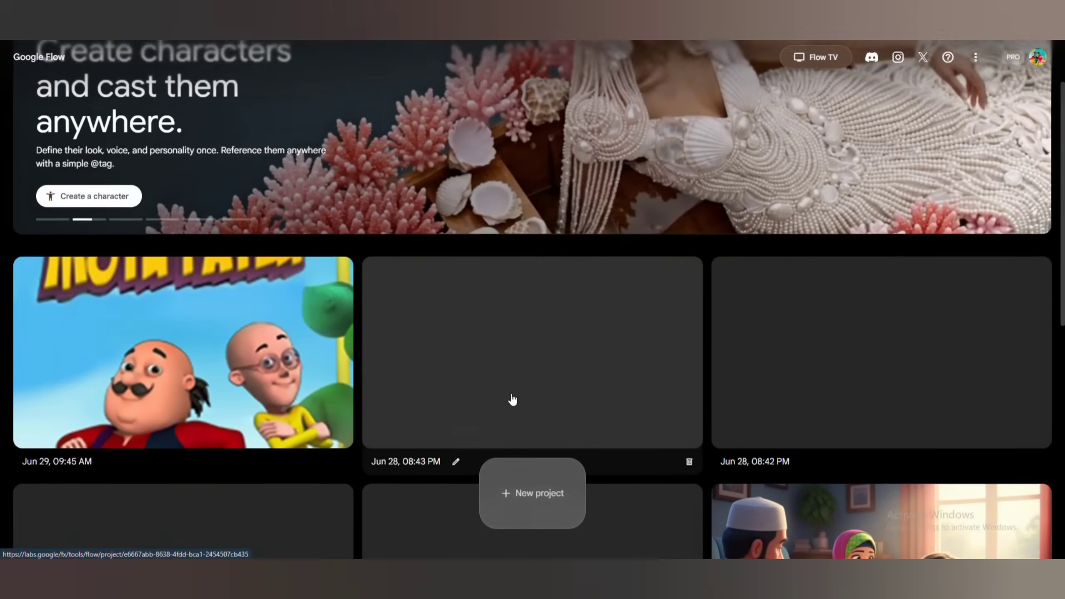
pyautogui.scroll(2, 512, 399)
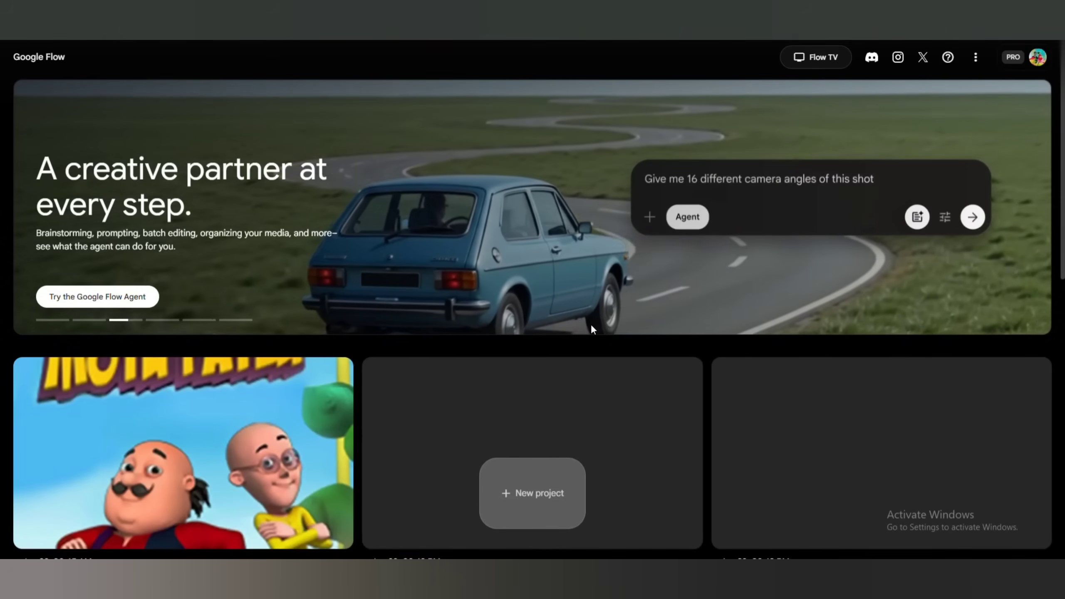
# View the account details and the saved avatar in the avatar manager, and close it without replacing or deleting the avatar
pyautogui.click(1036, 59)
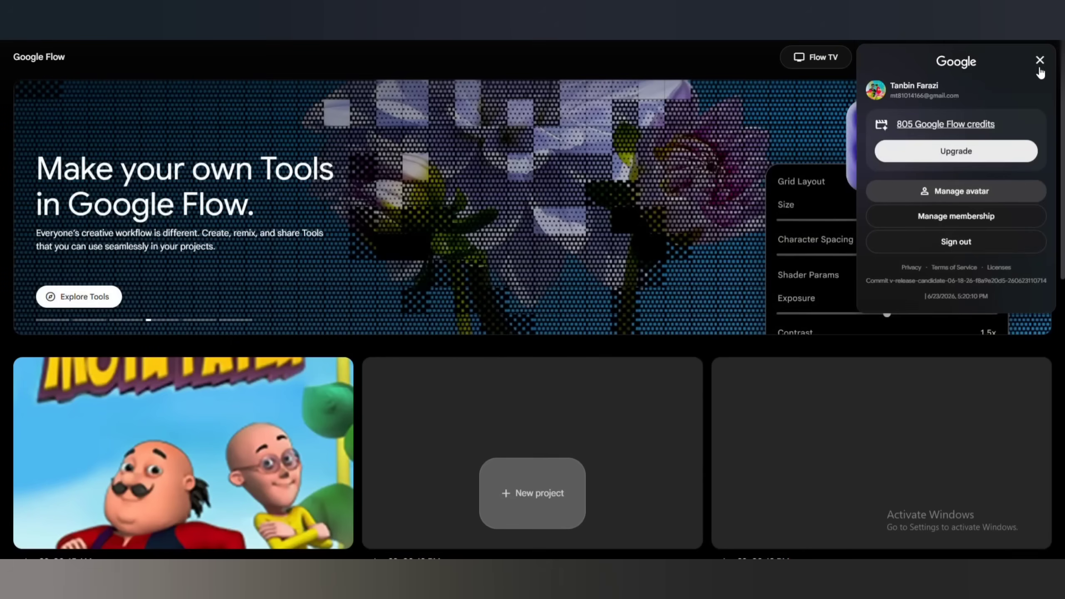
pyautogui.click(1037, 61)
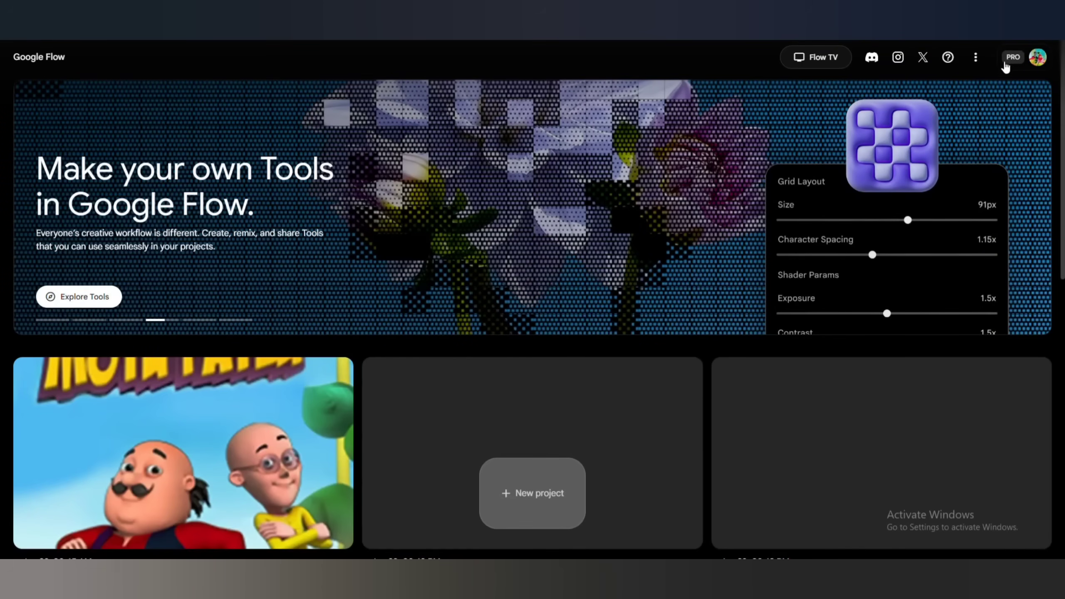
pyautogui.click(1037, 61)
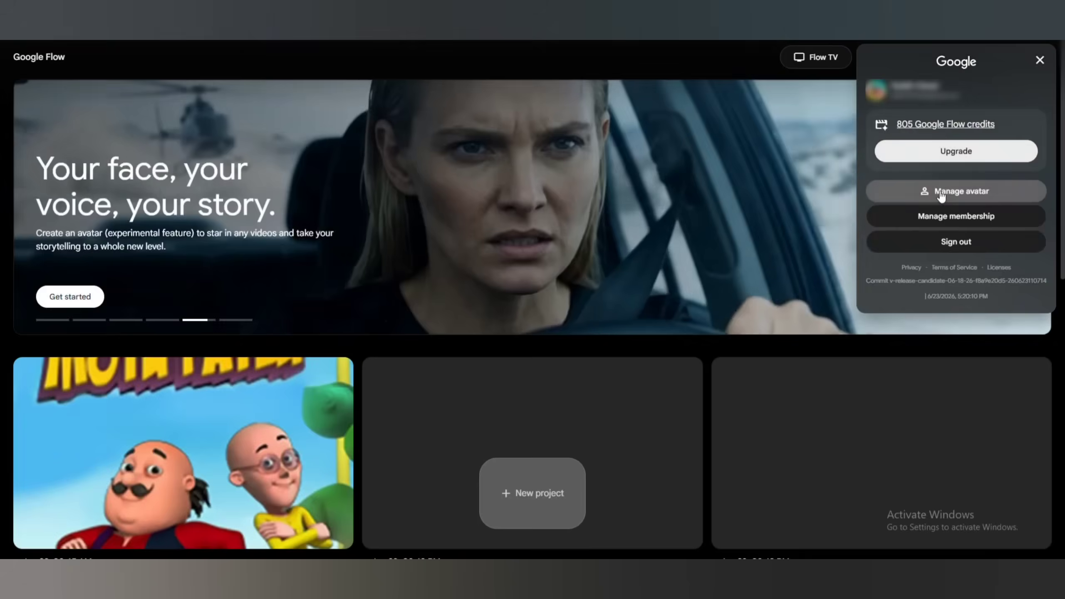
pyautogui.click(922, 194)
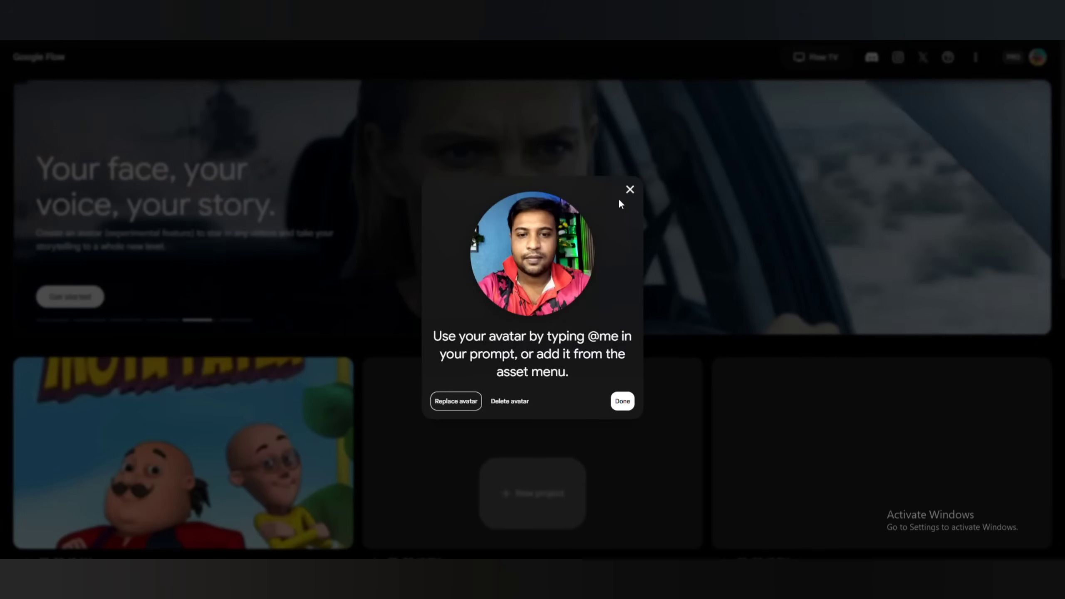
pyautogui.click(630, 190)
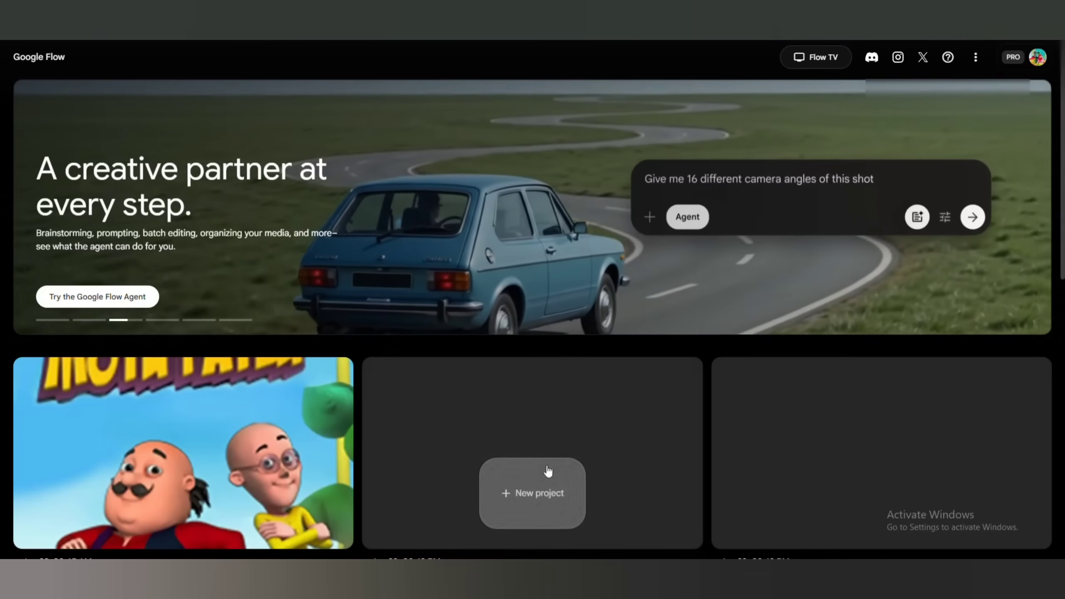
# Create a new project and check the account's Google Flow credits from inside it
pyautogui.click(546, 497)
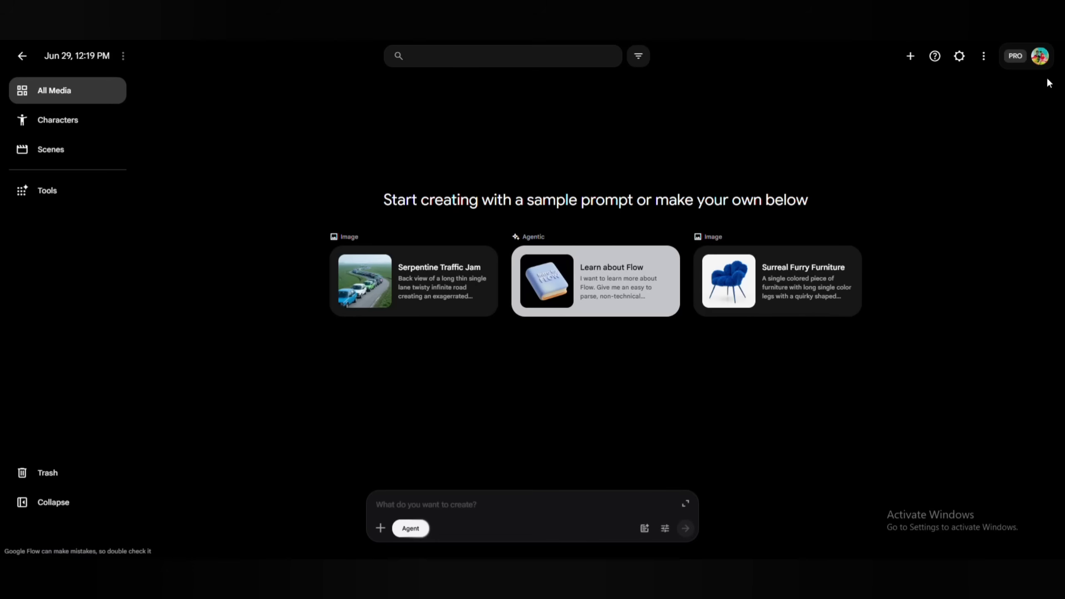
pyautogui.click(1039, 57)
pyautogui.click(1038, 59)
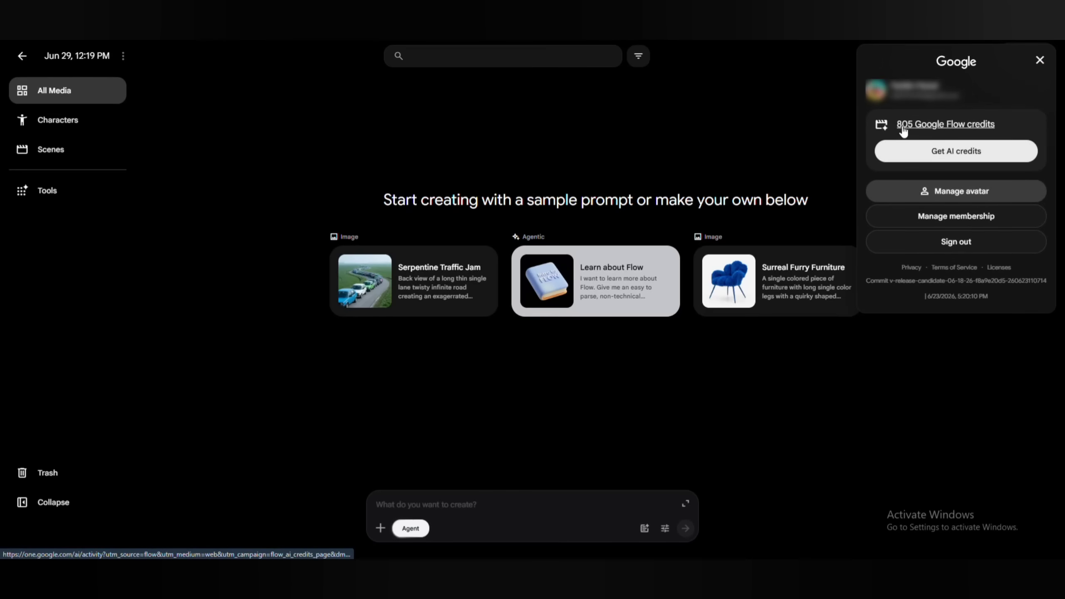
pyautogui.click(709, 126)
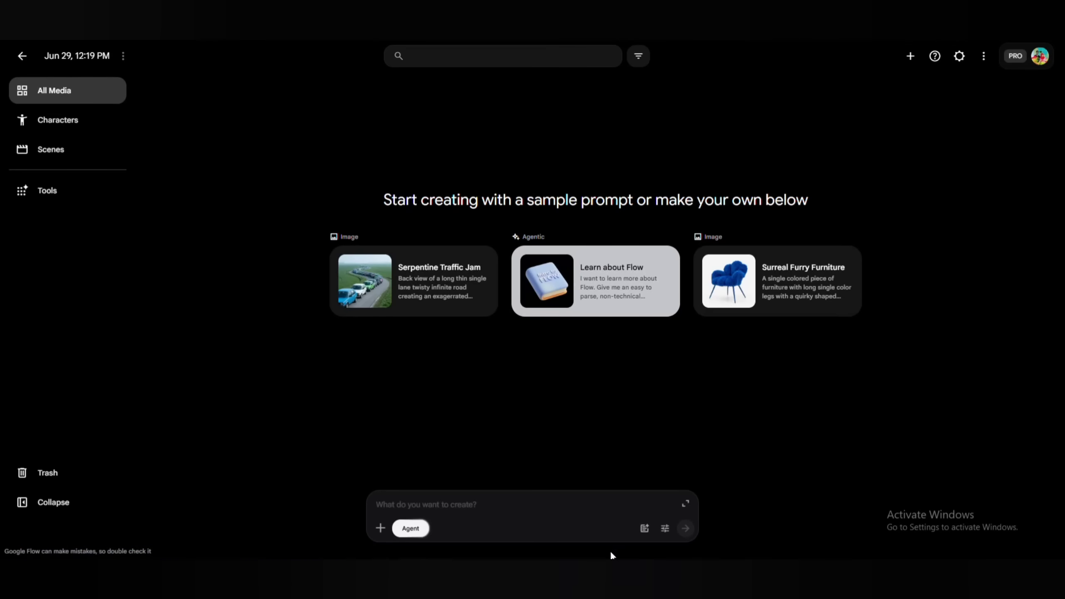
# Switch to the Google Flow window of the other account, check its credits and open the Google One upgrade page
pyautogui.moveTo(600, 585)
pyautogui.click(588, 503)
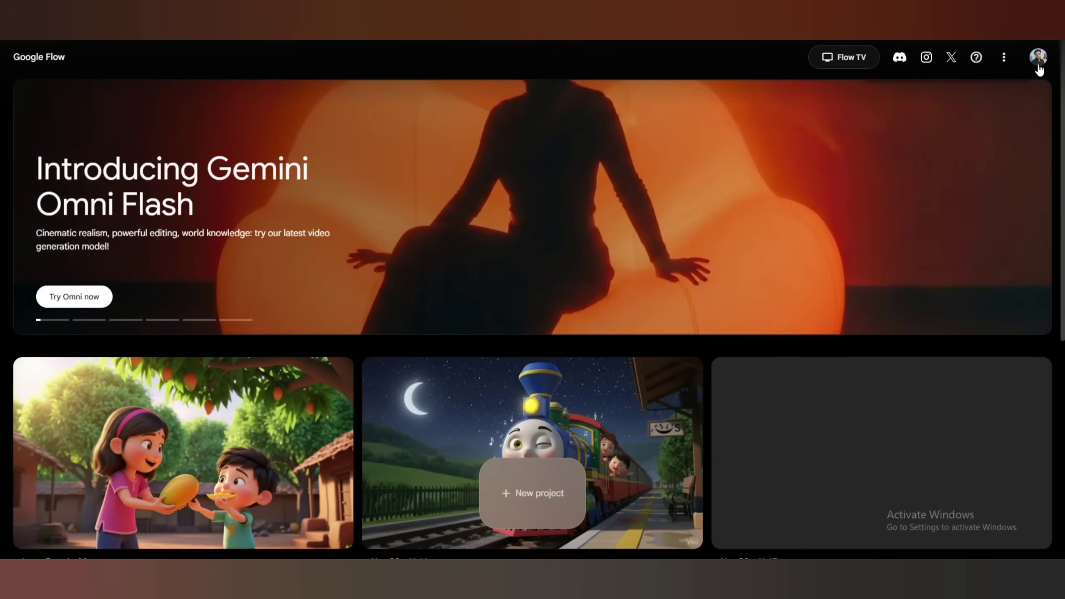
pyautogui.click(1037, 58)
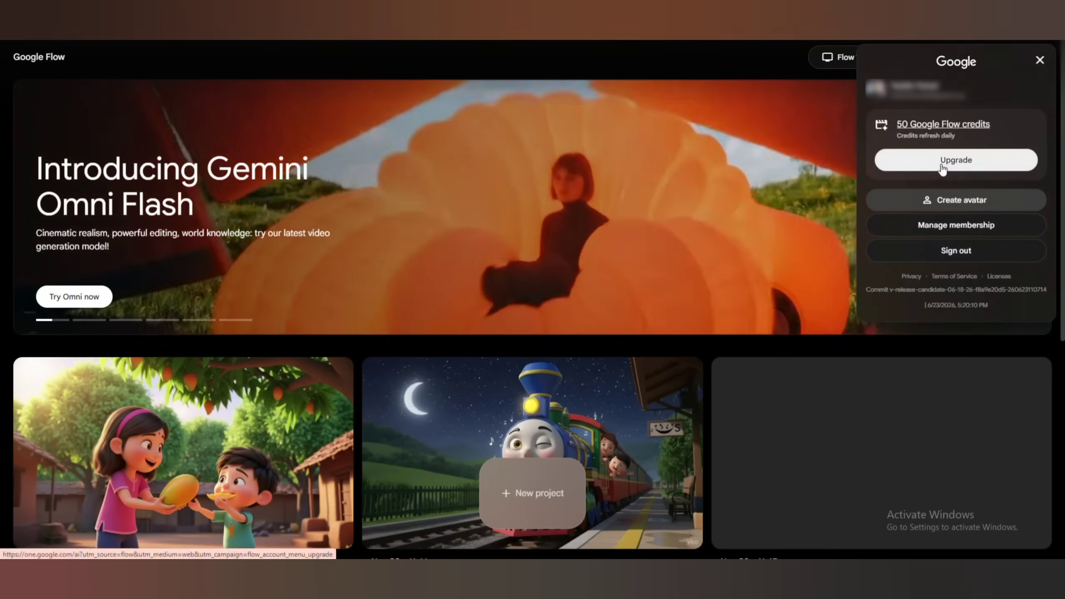
pyautogui.click(941, 164)
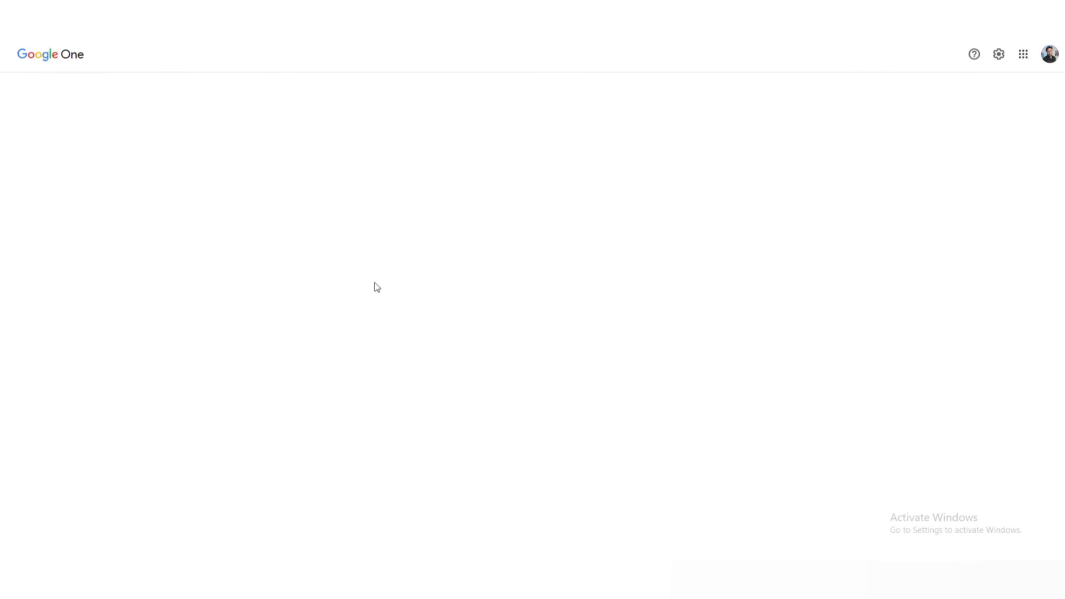
# Compare the prices and monthly Google Flow credits of the Google AI Plus, Pro and Ultra plans without subscribing
pyautogui.scroll(-3, 178, 163)
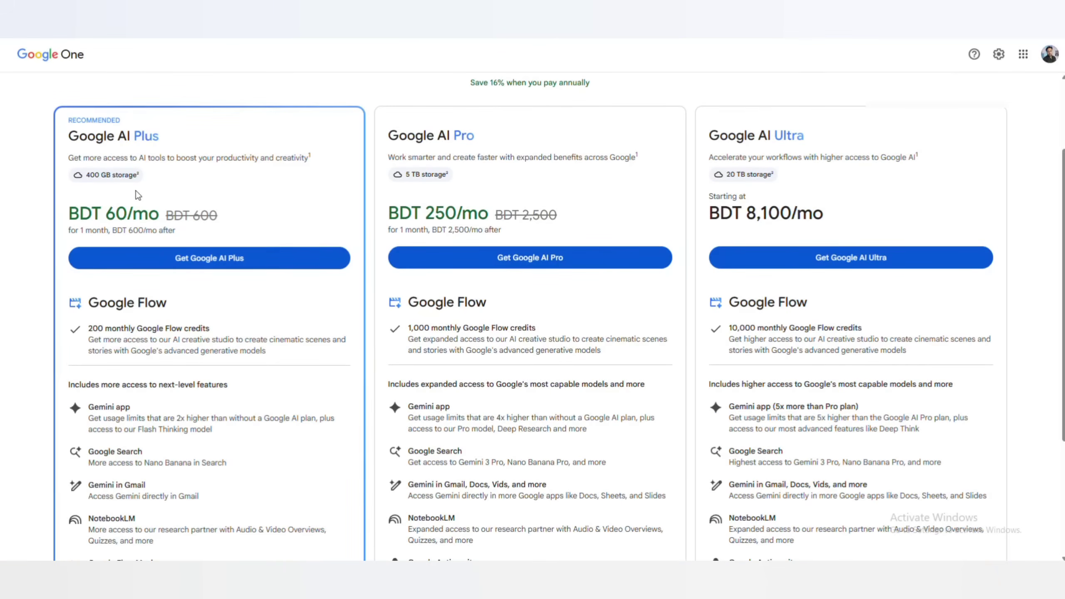
pyautogui.scroll(-1, 153, 191)
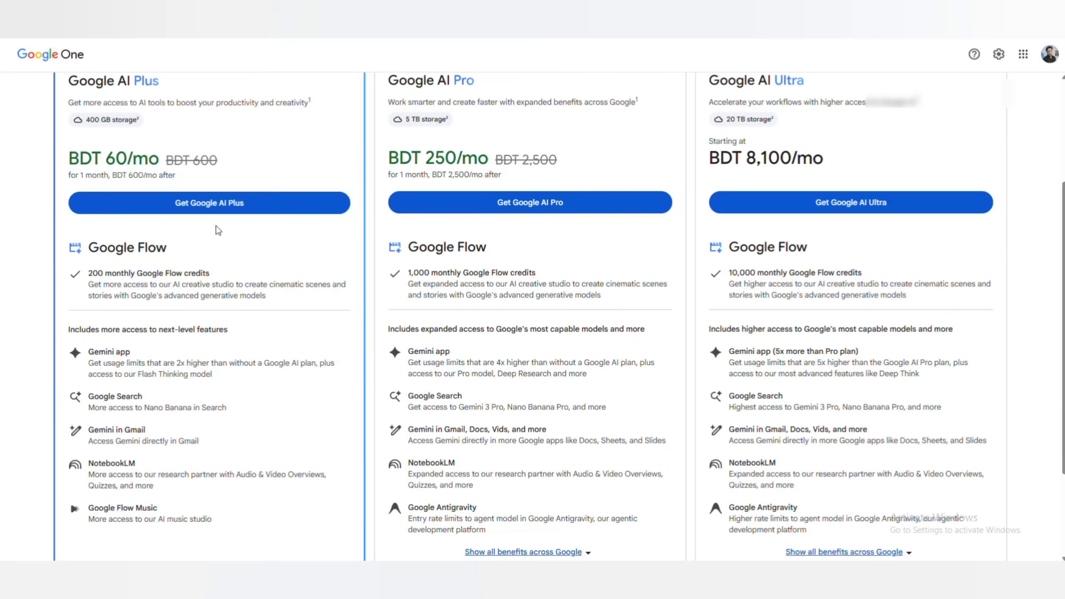
pyautogui.scroll(3, 217, 235)
pyautogui.scroll(-1, 216, 248)
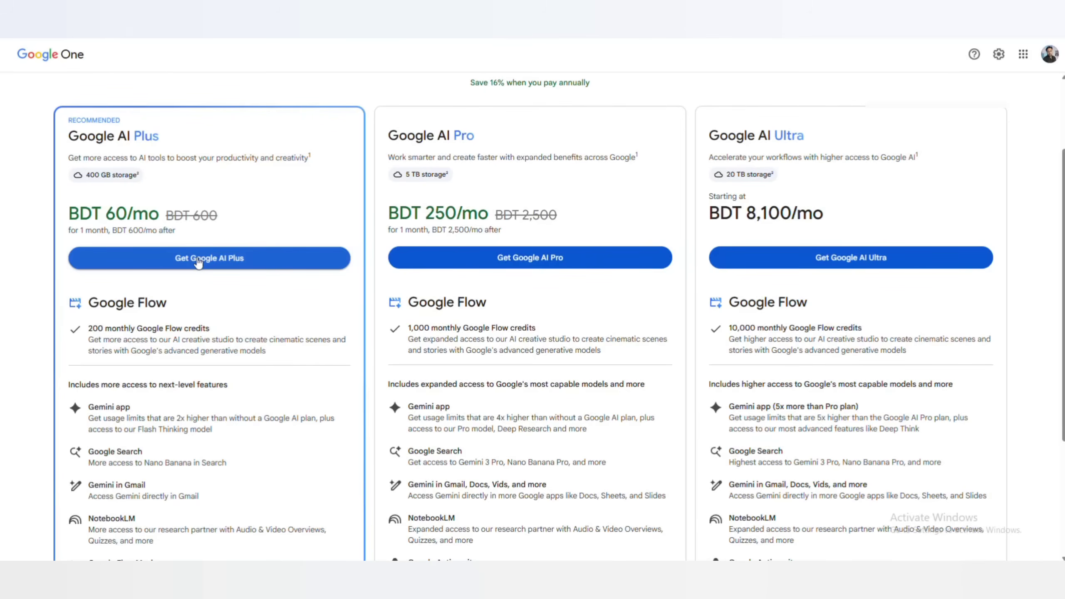
pyautogui.tripleClick(104, 215)
pyautogui.click(230, 212)
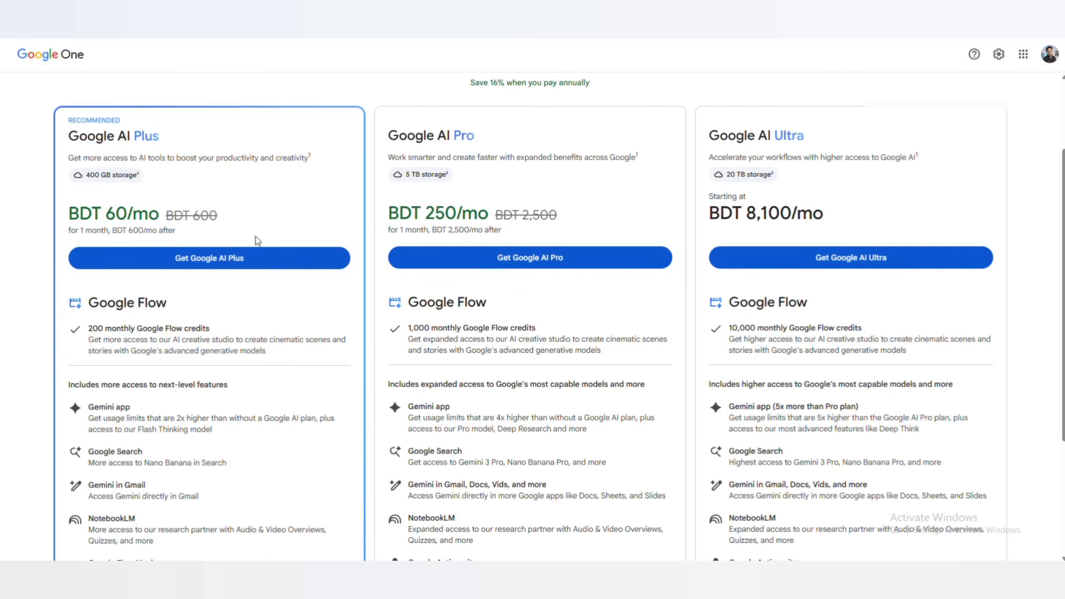
pyautogui.moveTo(103, 329); pyautogui.dragTo(80, 334)
pyautogui.click(426, 258)
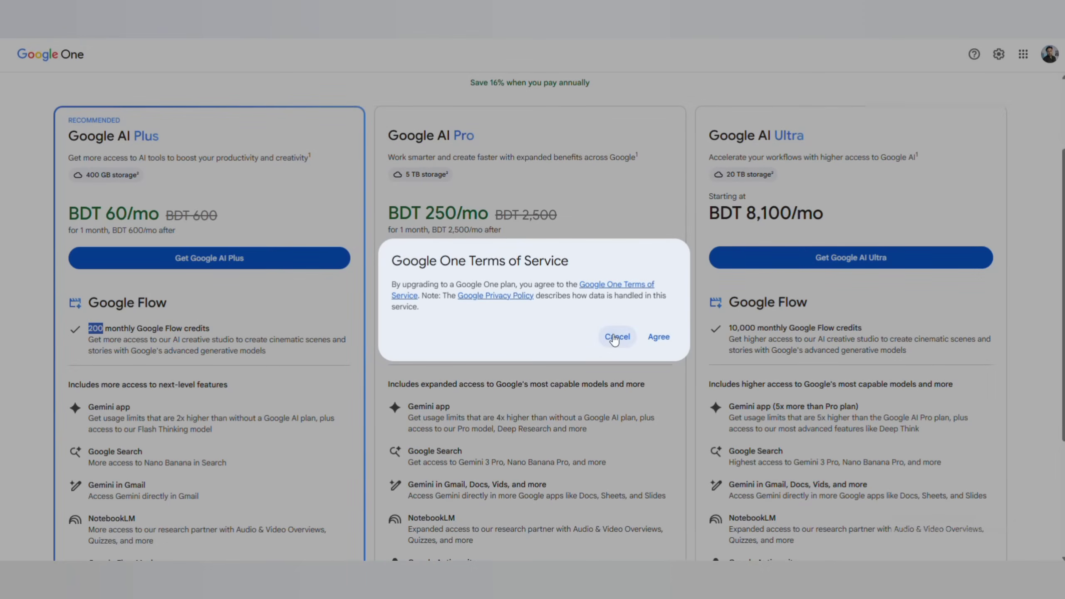
pyautogui.click(615, 338)
pyautogui.moveTo(424, 328); pyautogui.dragTo(401, 326)
pyautogui.click(520, 318)
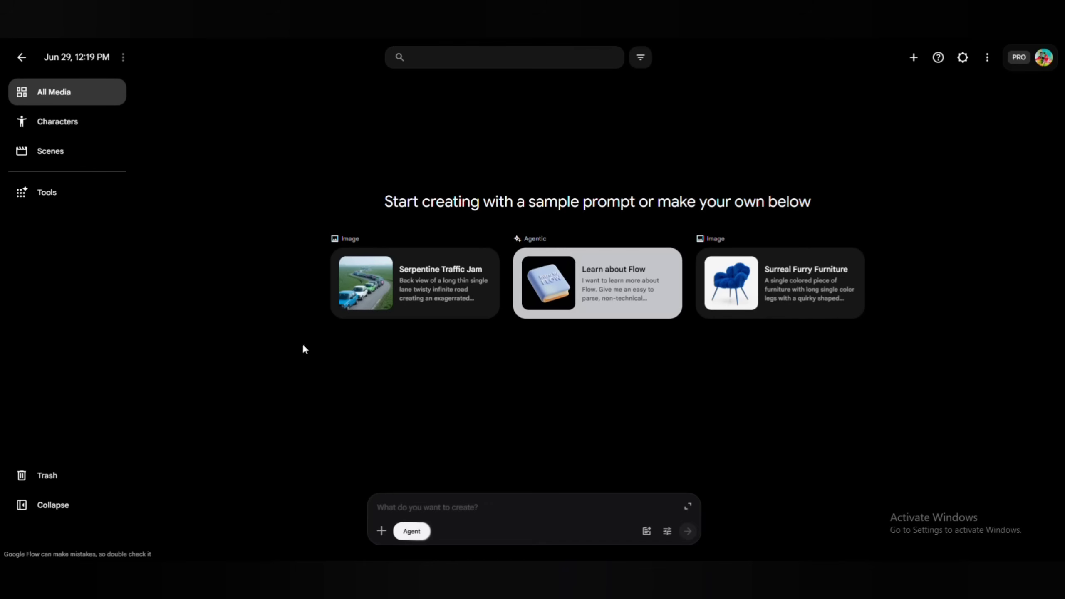
# In the new Google Flow project, ask the Agent in Bengali for a long-dialogue vlog script where the realistic avatar visits Motu Patlu's cartoon world
pyautogui.click(419, 536)
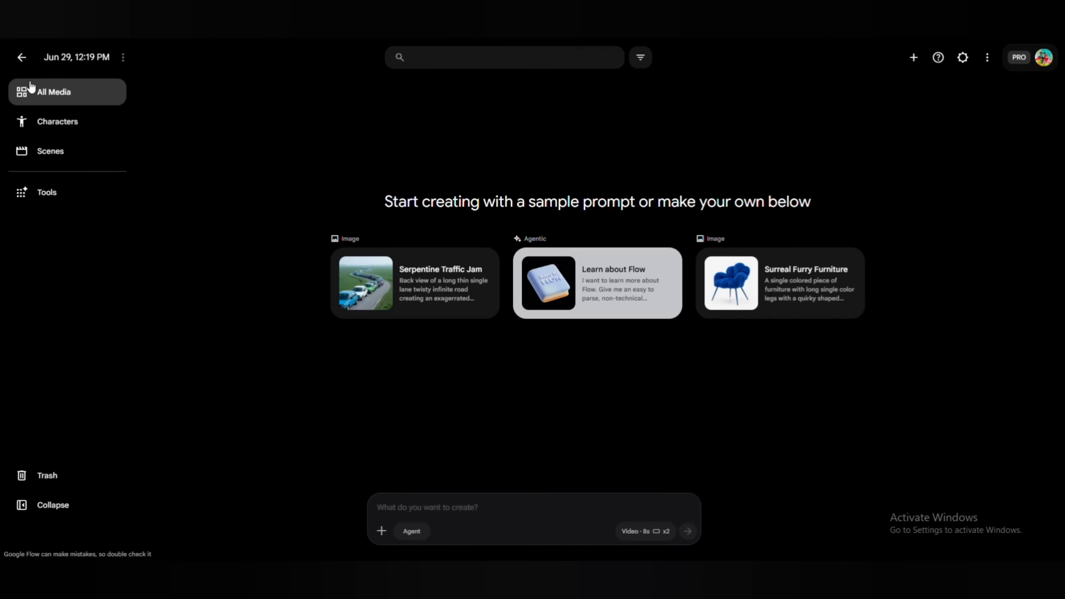
pyautogui.click(419, 531)
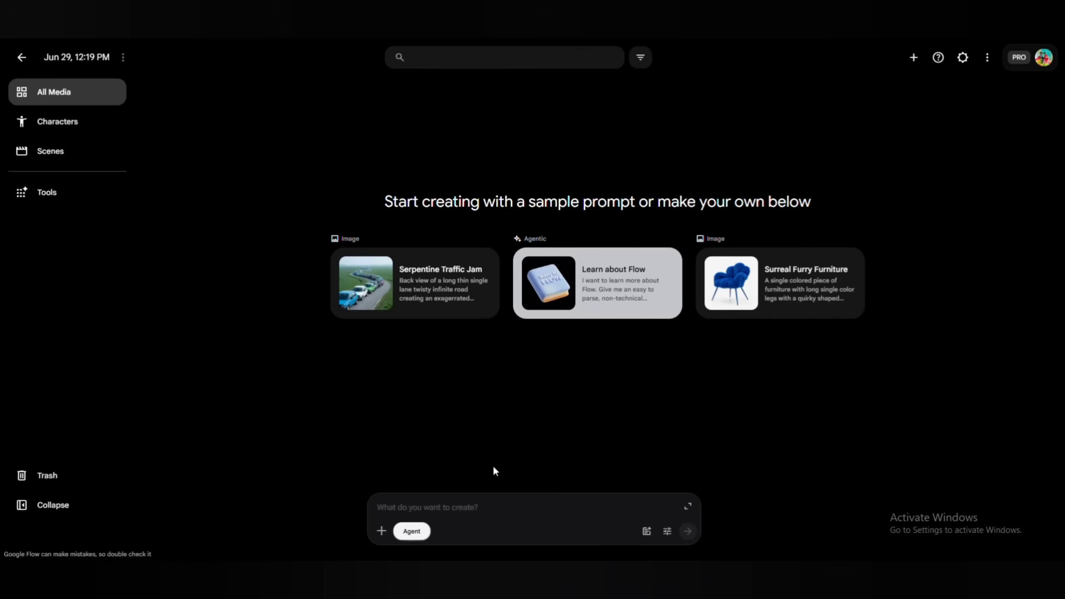
pyautogui.click(418, 507)
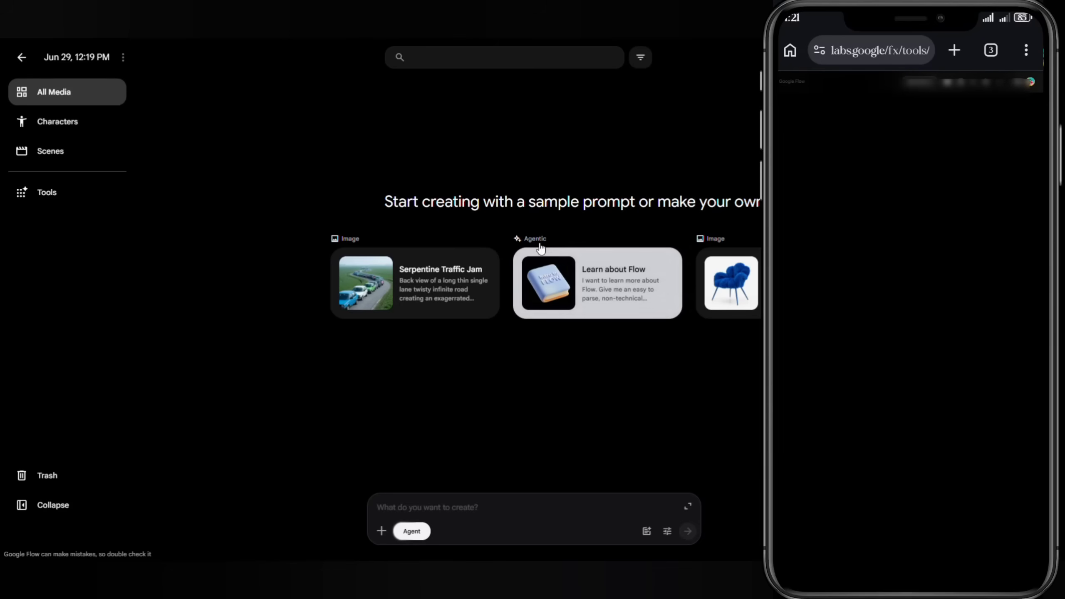
pyautogui.click(390, 506)
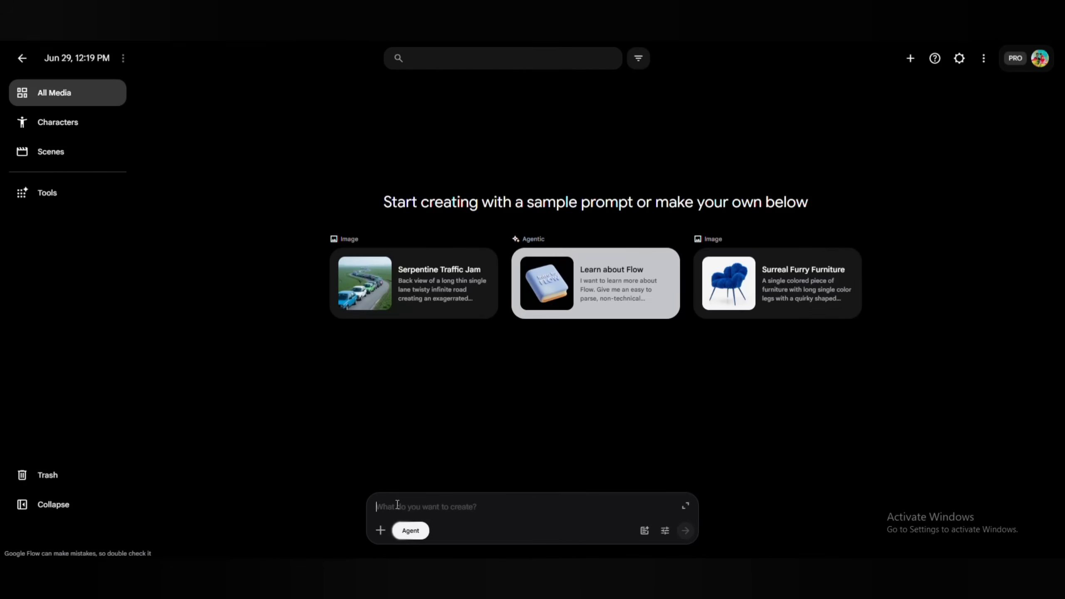
pyautogui.write('আমি আমার অ্যাভাটার ব্যবহার করে একটা vlog বানাতে চাই, যেখানে আমি আসল মটু পাতলু-এর কার্টুন দুনিয়ায় যাই এবং vlog style-এ তাদের সাথে দেখা করি। সবকিছু কার্টুনের মতো হবে, শুধু আমি realistic থাকবো। তাই তুমি আগে একটা বাংলায় vlog script লিখে দাও, যেখানে সবার দীর্ঘ দীর্ঘ dialogue থাকবে।"')
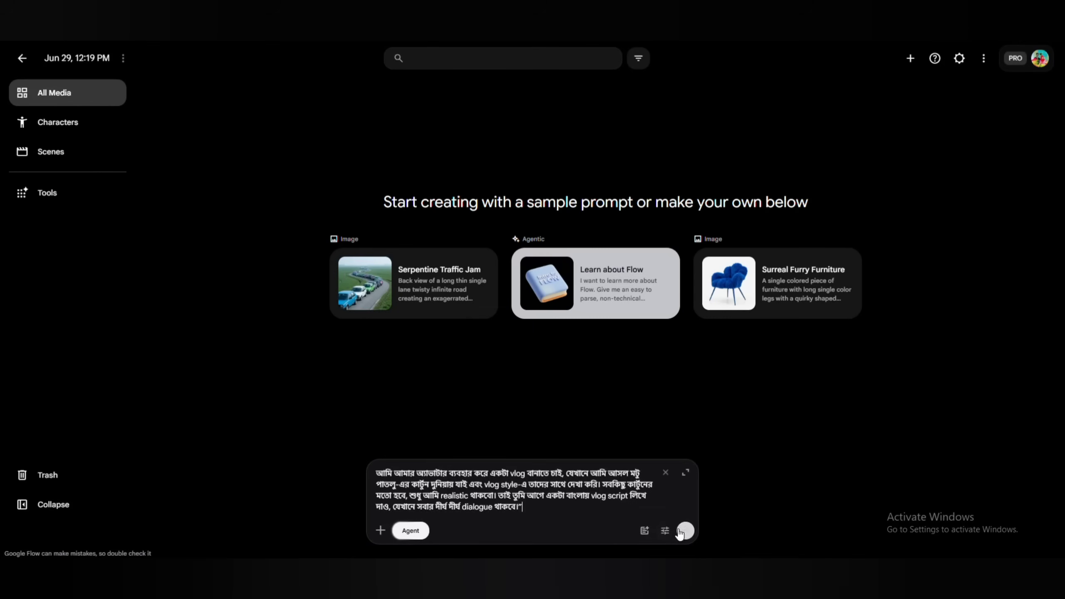
pyautogui.click(685, 530)
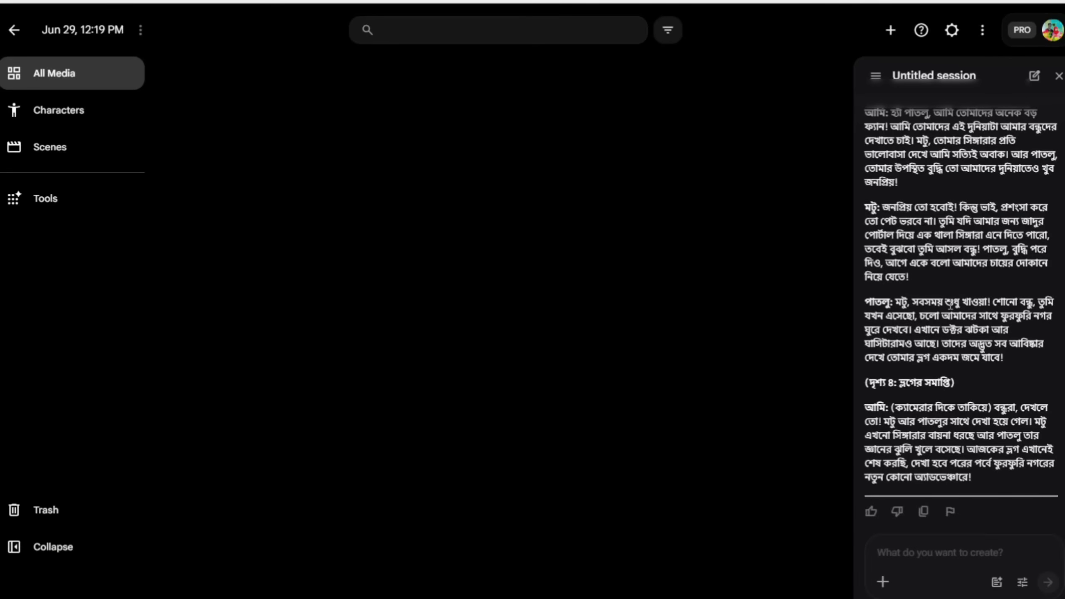
# Read through the Agent's Bengali Motu Patlu vlog script from the title to the closing scene
pyautogui.scroll(15, 950, 304)
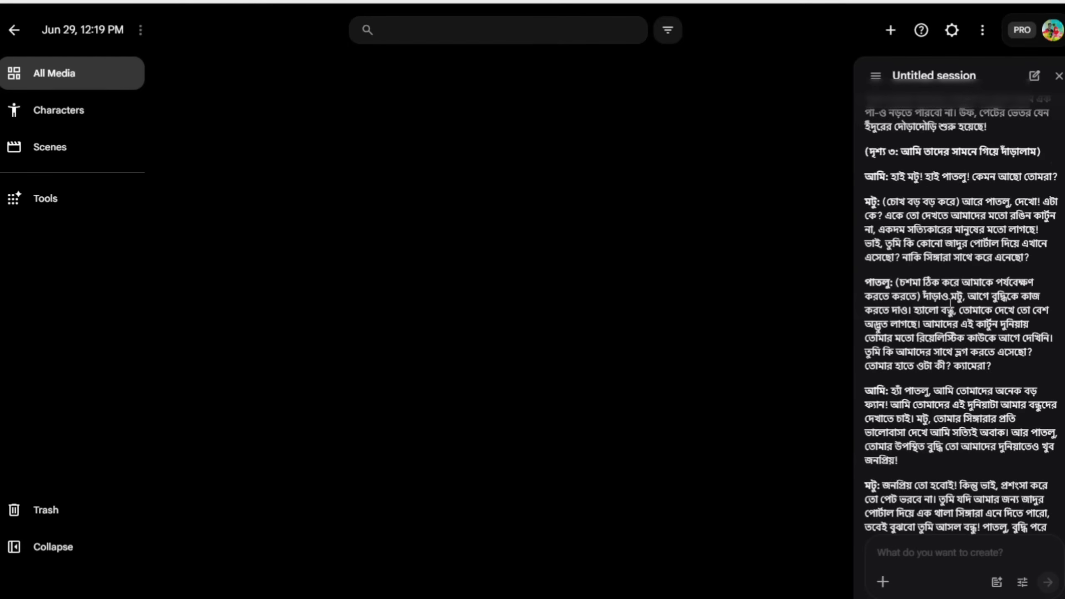
pyautogui.scroll(6, 949, 304)
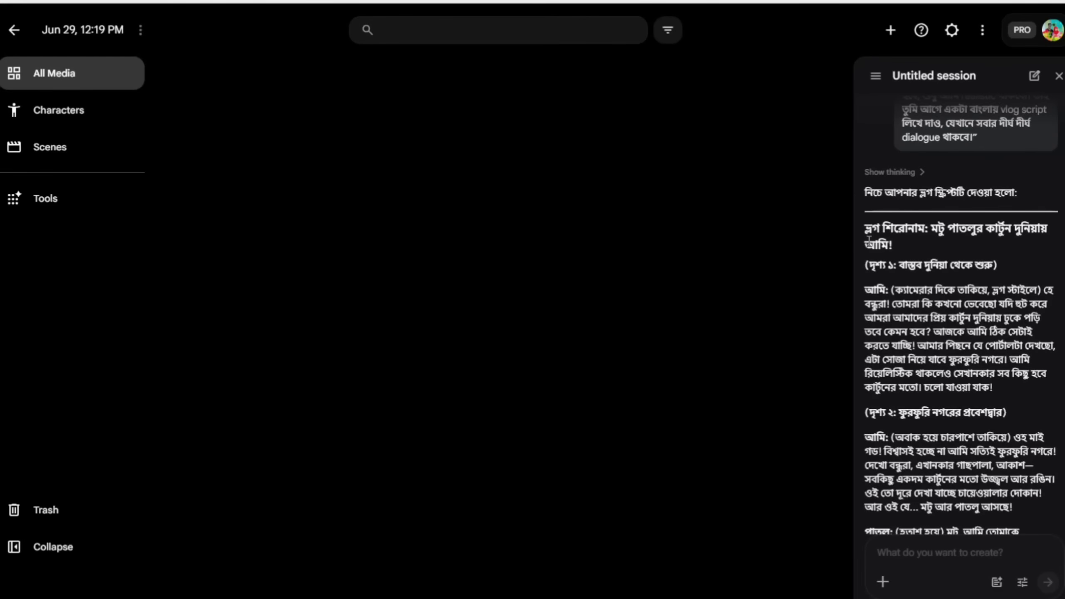
pyautogui.scroll(-3, 868, 239)
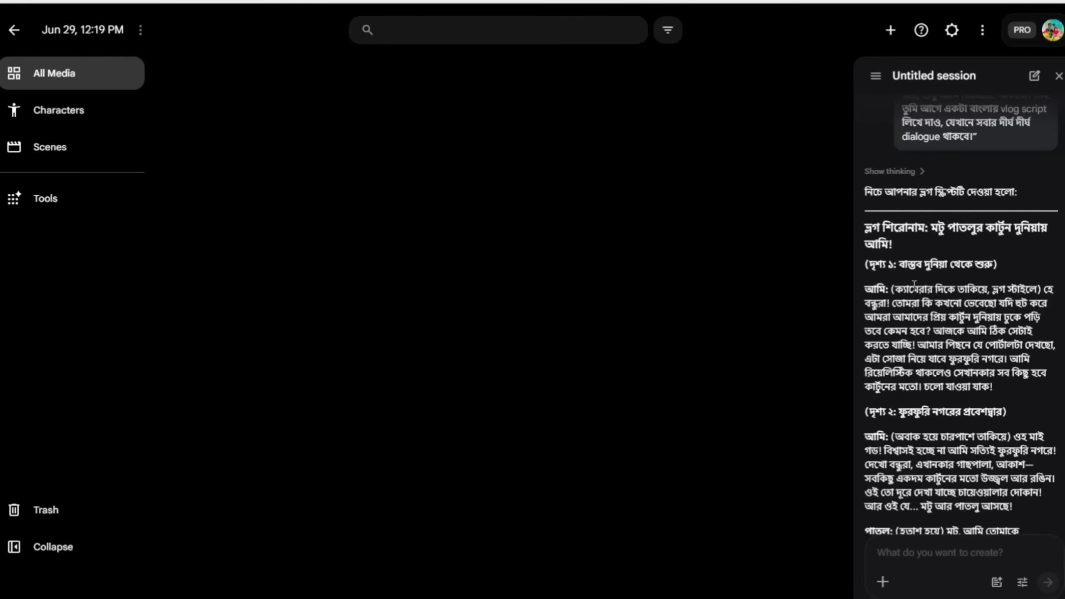
pyautogui.scroll(-5, 889, 281)
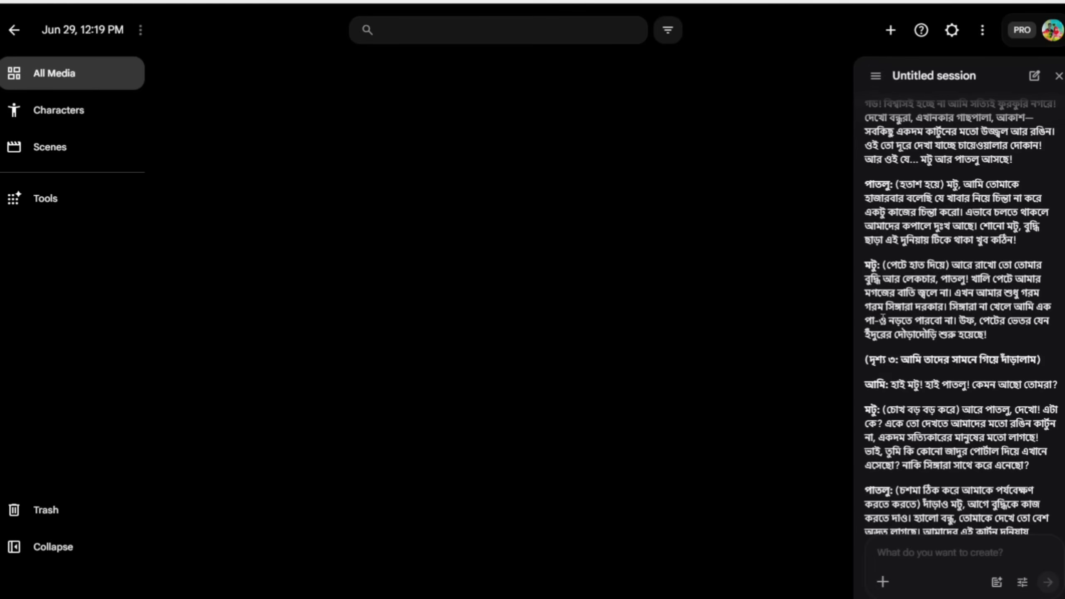
pyautogui.scroll(-6, 894, 369)
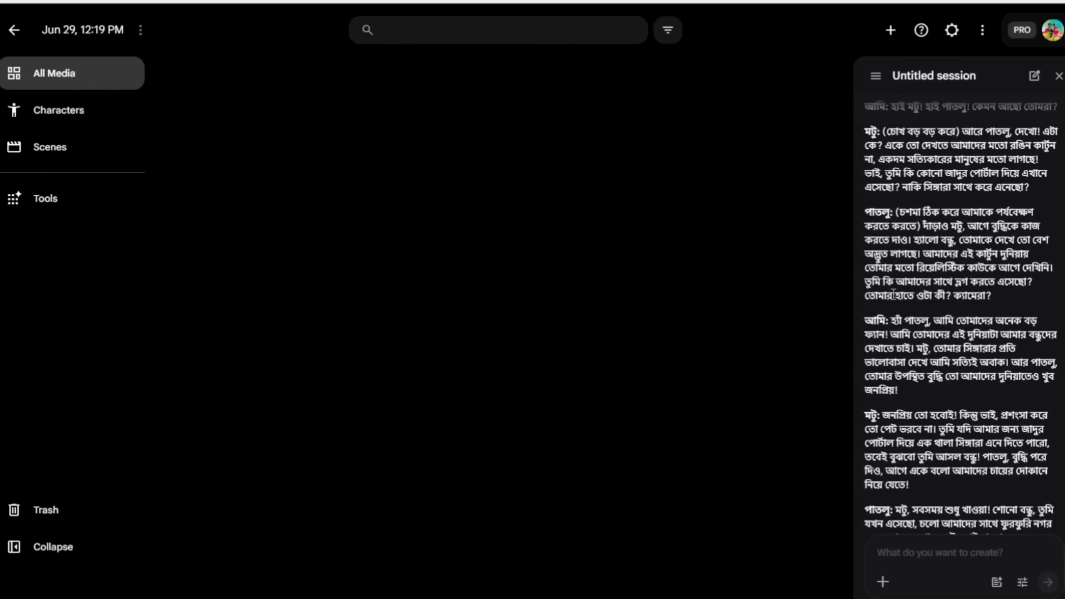
pyautogui.scroll(-3, 904, 285)
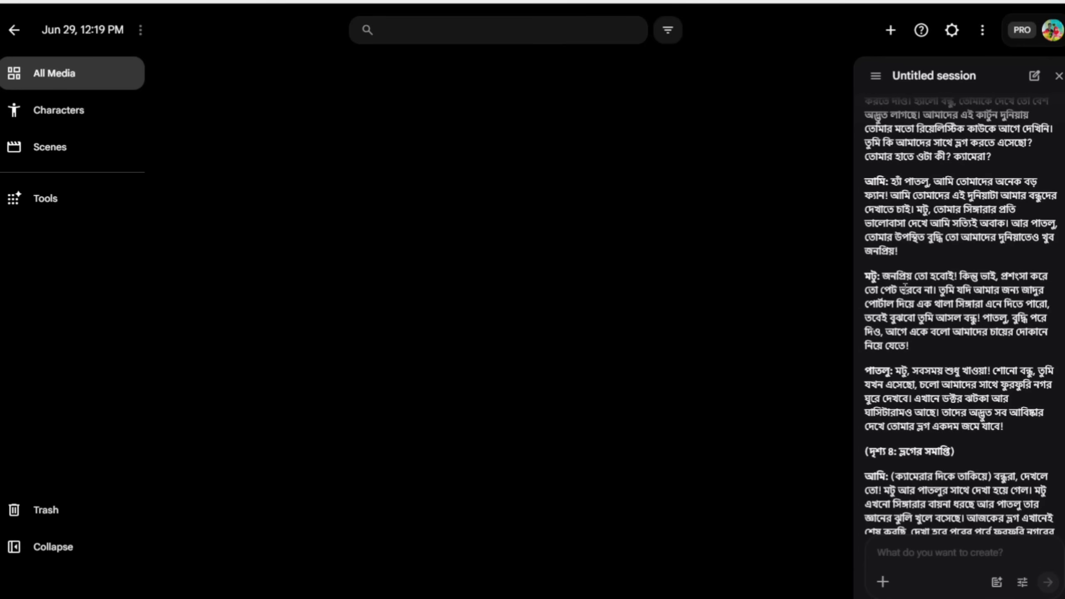
pyautogui.scroll(-2, 905, 287)
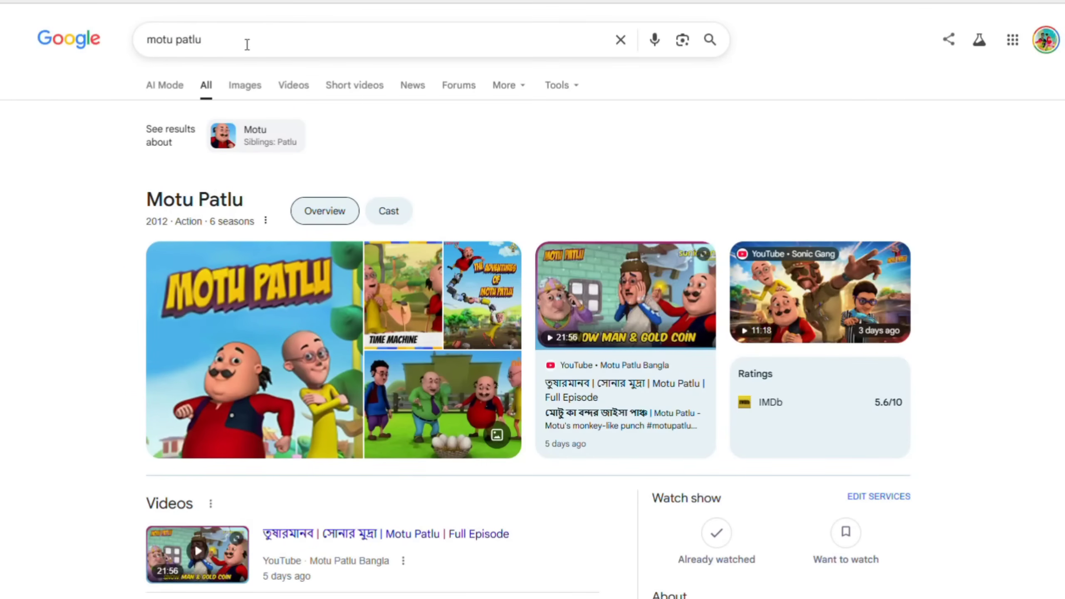
# Save the Motu Patlu poster image from the Google results as images (1).jpeg and return to the Google Flow project
pyautogui.click(256, 350)
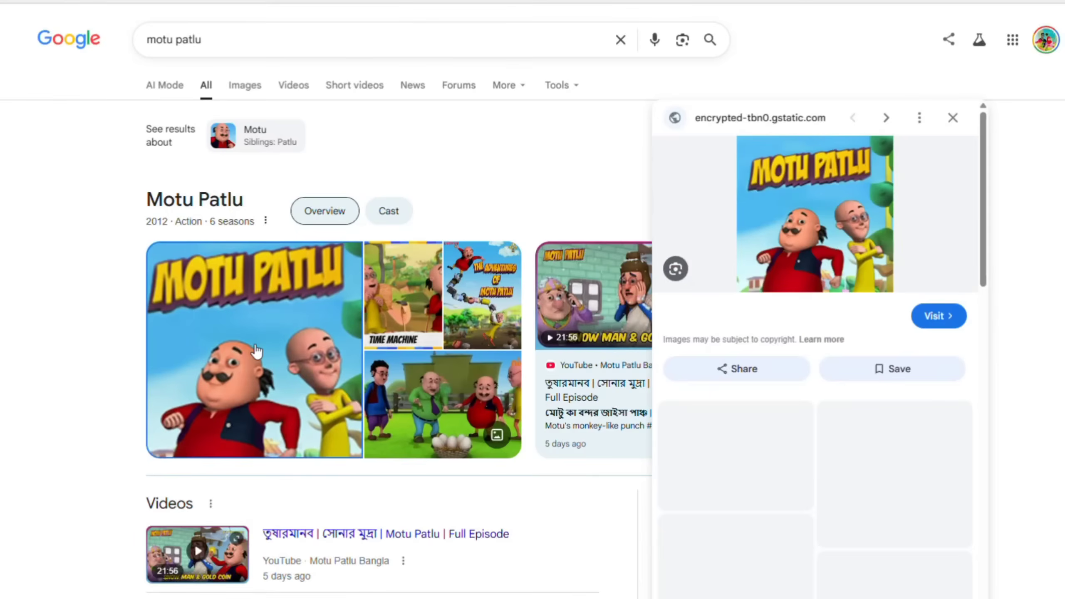
pyautogui.rightClick(802, 230)
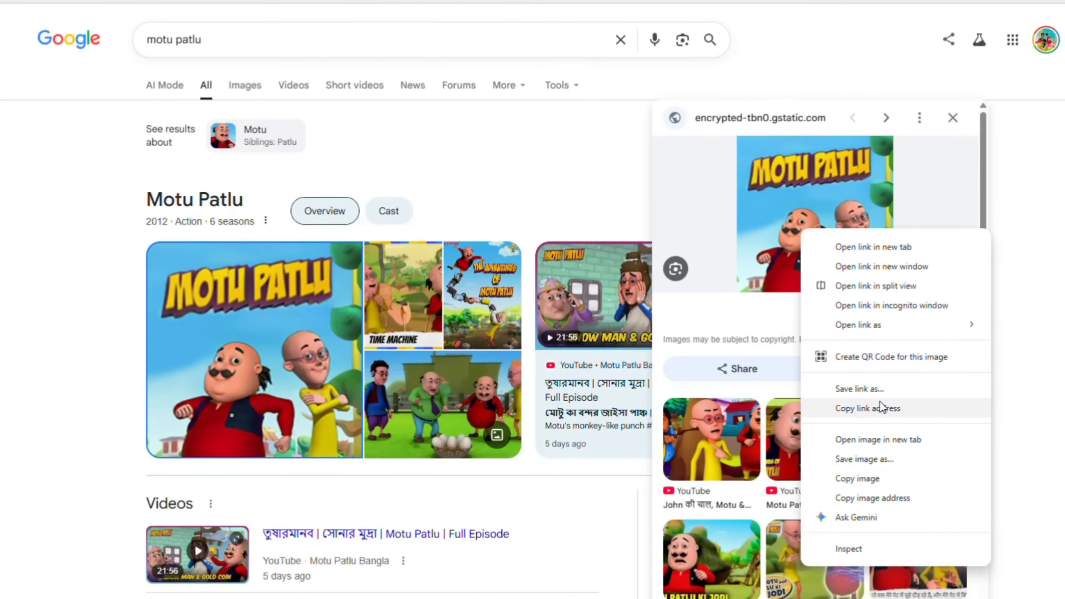
pyautogui.click(862, 462)
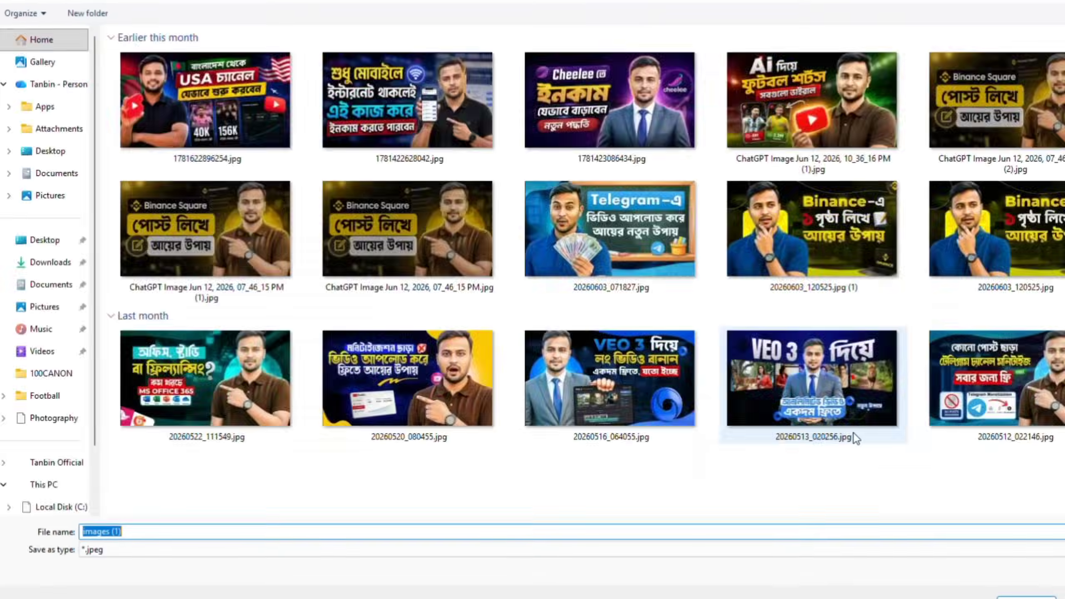
pyautogui.press('Return')
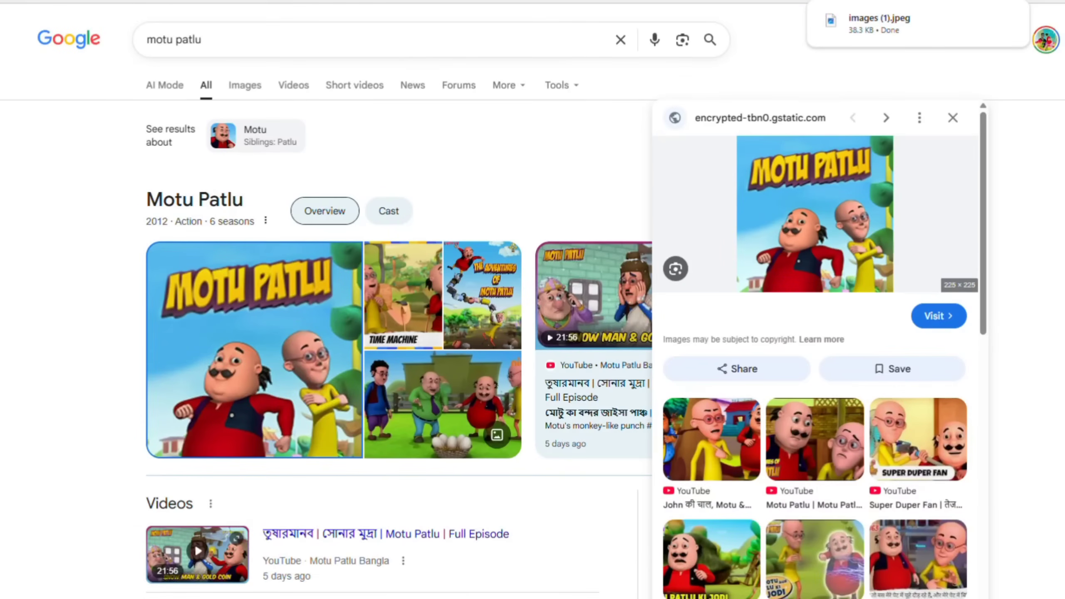
pyautogui.click(294, 2)
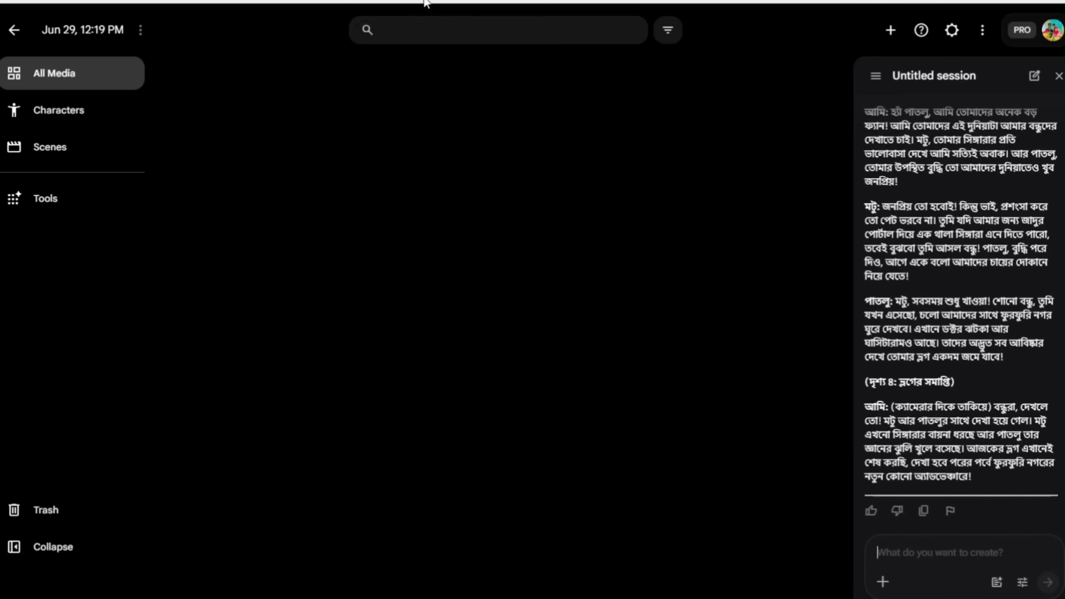
pyautogui.click(889, 590)
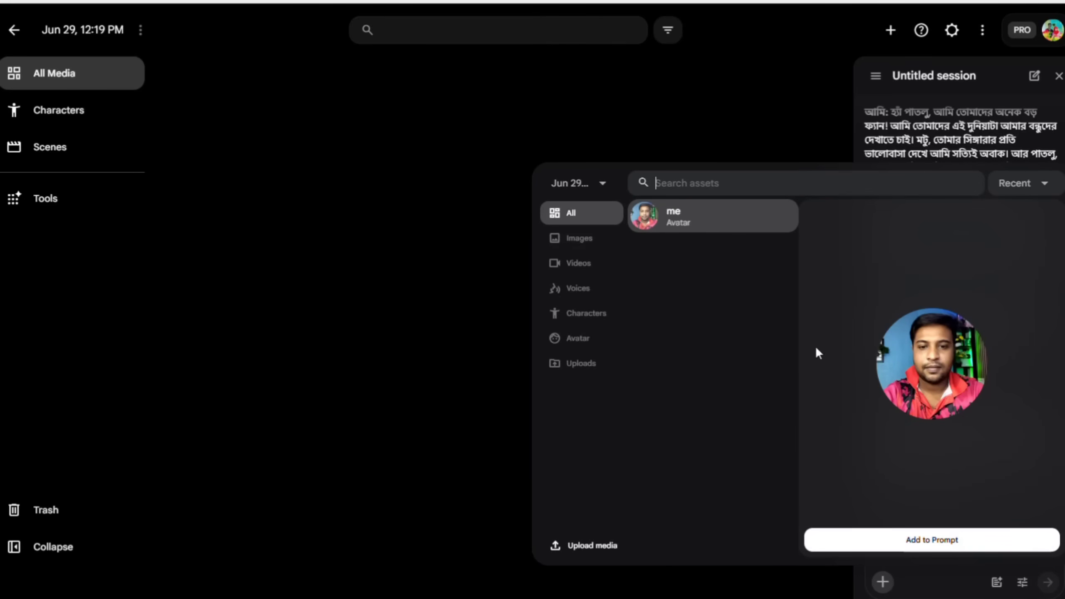
pyautogui.click(582, 539)
pyautogui.click(528, 163)
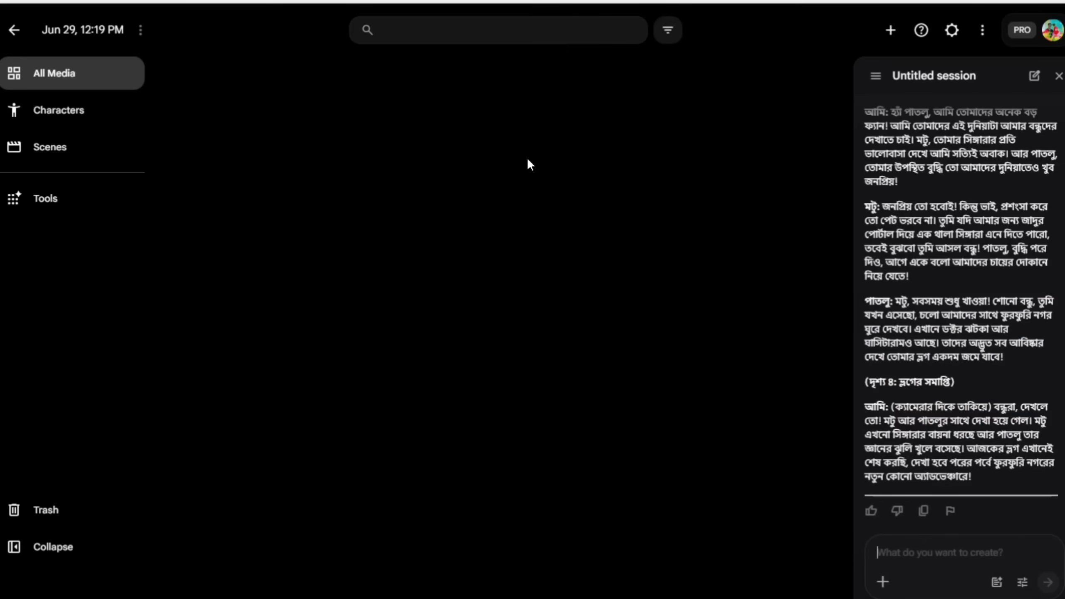
# Upload images (1) to the project and add it to the Agent prompt as a reference
pyautogui.click(882, 581)
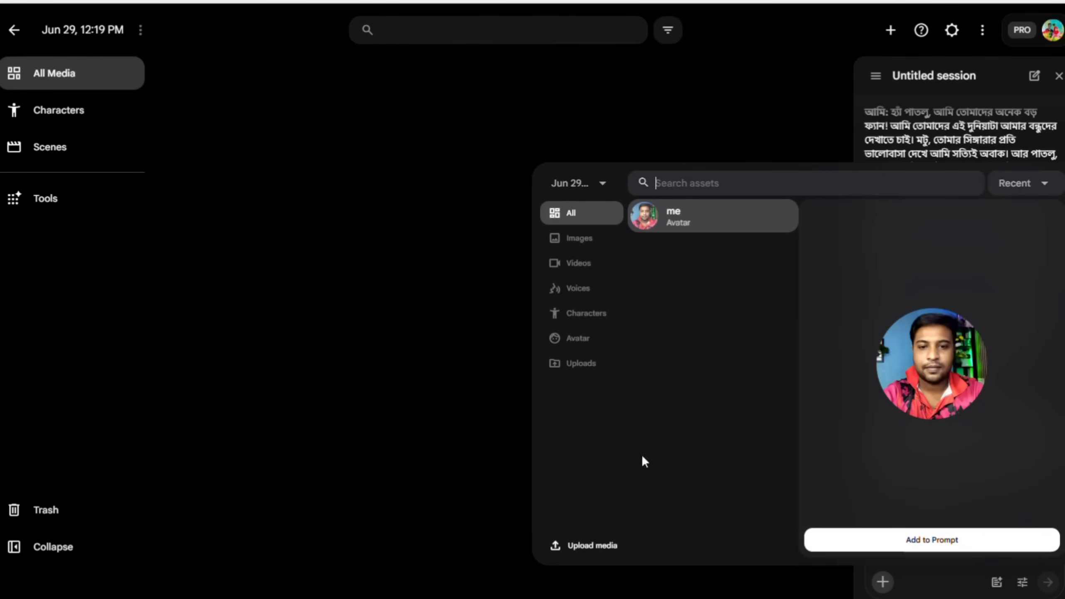
pyautogui.click(588, 545)
pyautogui.click(195, 164)
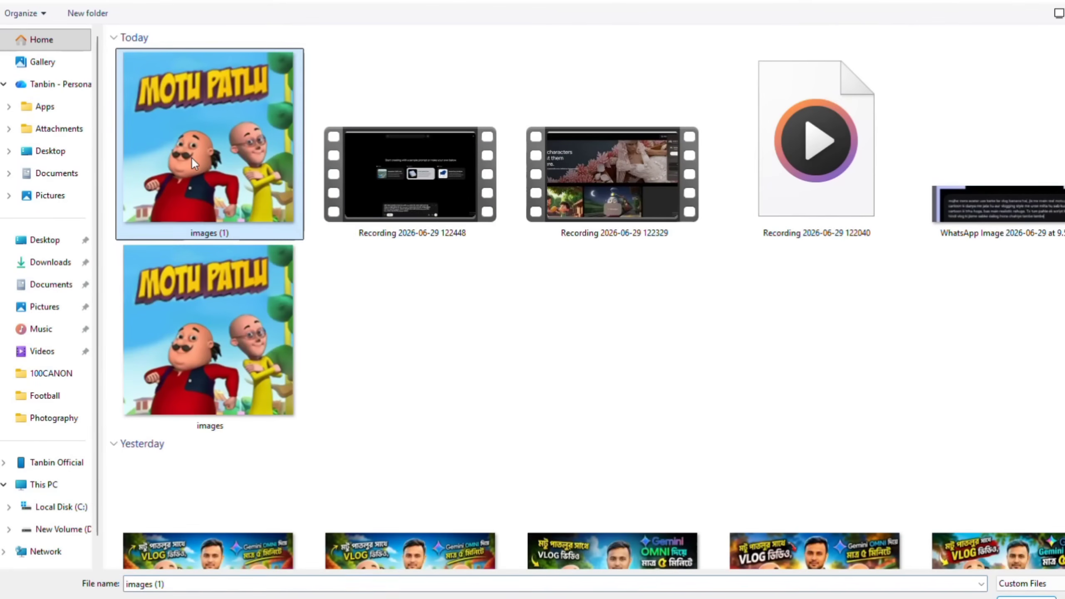
pyautogui.press('Return')
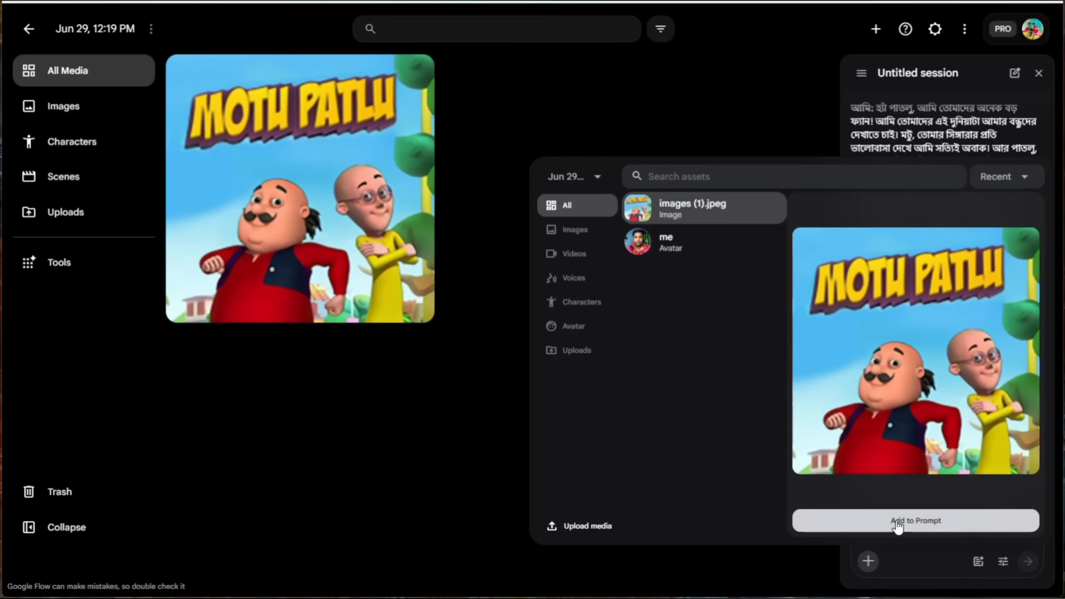
pyautogui.click(897, 522)
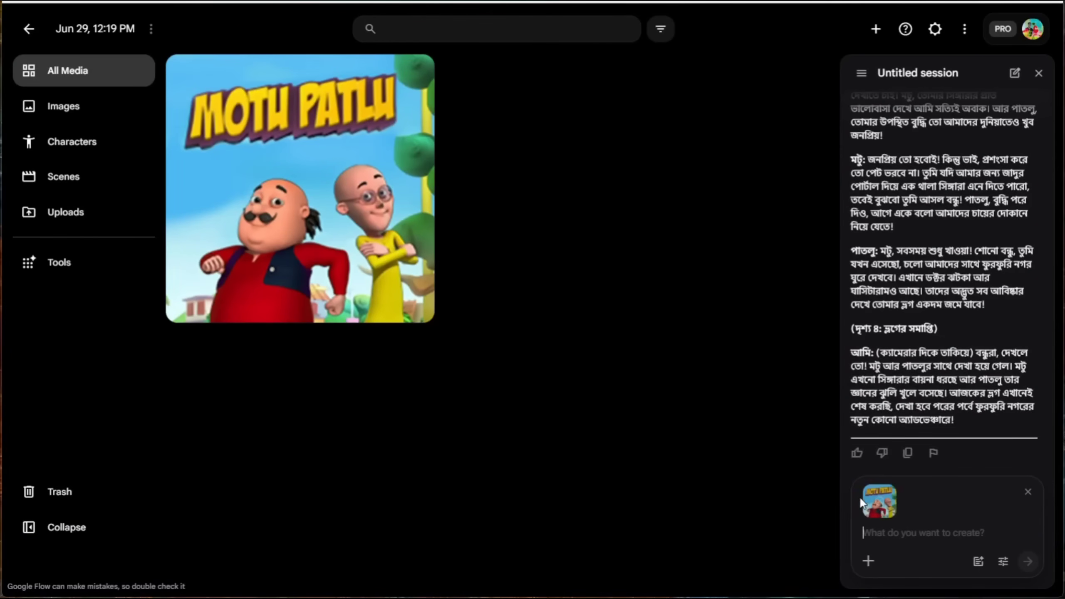
# Write a Bengali prompt asking for Motu and Patlu characters matching the image and its outfits, using the existing avatar instead of creating a new one
pyautogui.moveTo(882, 489)
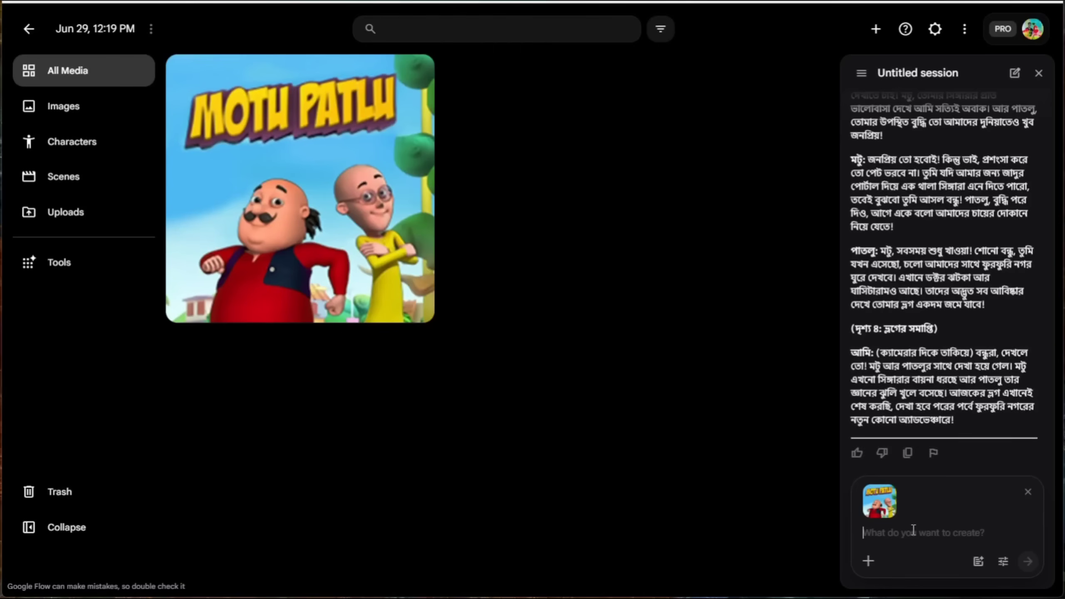
pyautogui.write('এই ক')
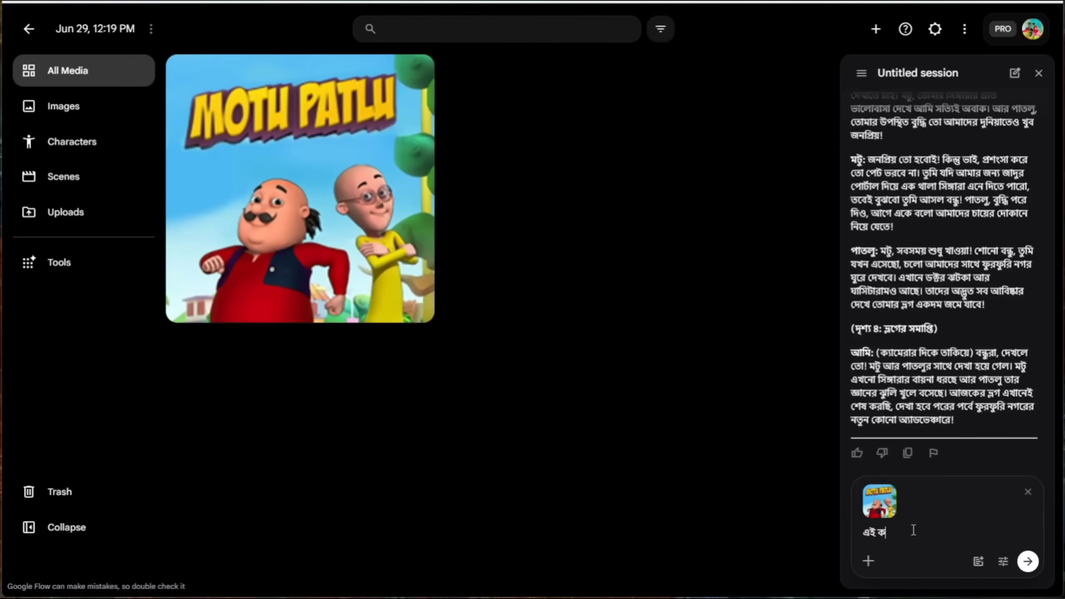
pyautogui.write('্যারে')
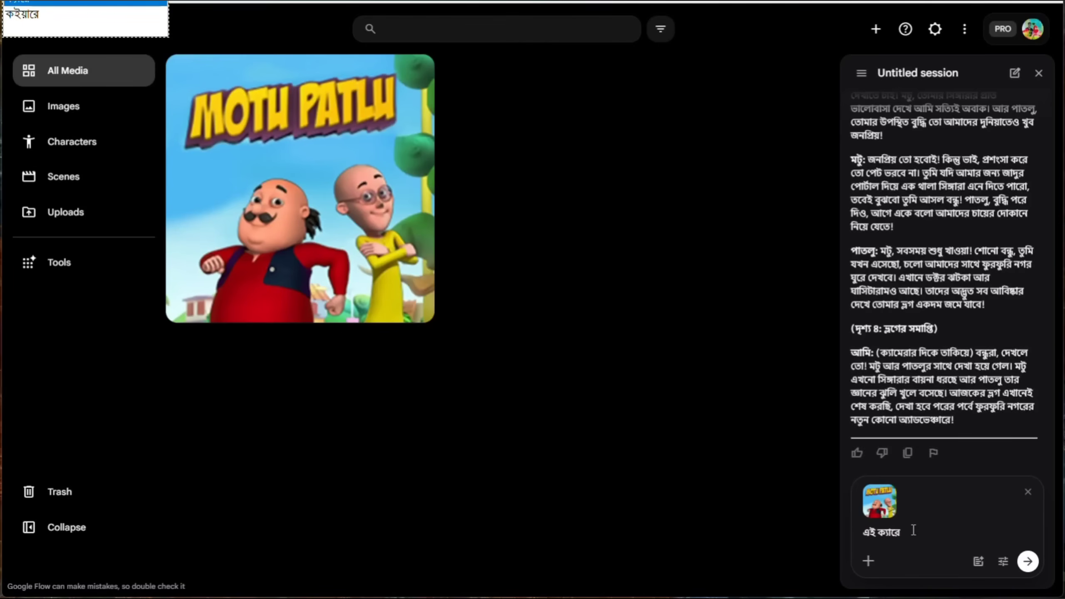
pyautogui.write('ক্টারের ')
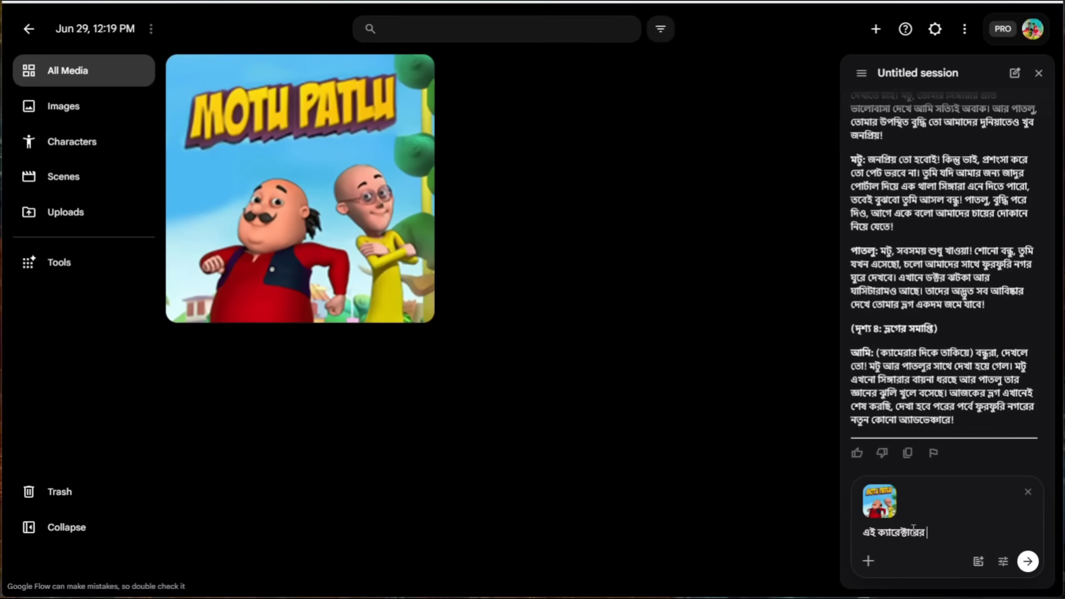
pyautogui.write('মত')
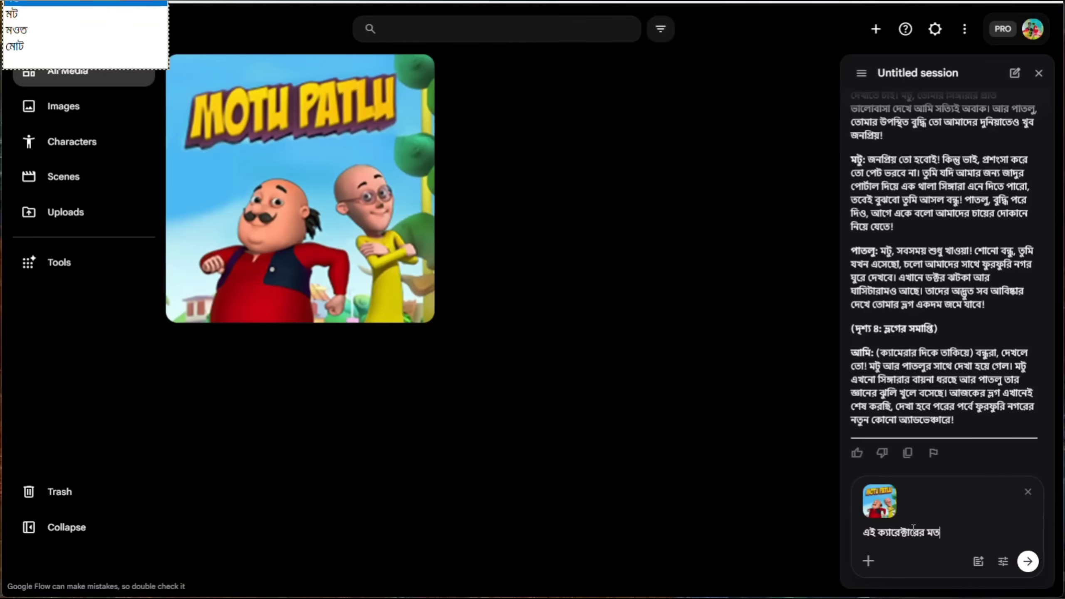
pyautogui.write('ো করে আমাকে')
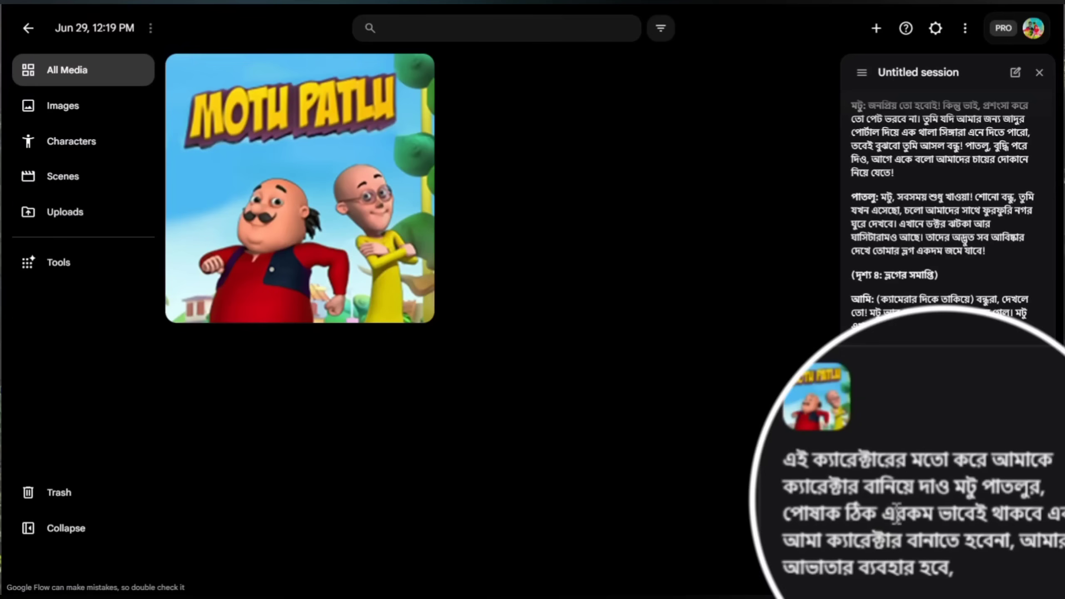
pyautogui.click(820, 541)
pyautogui.write('র')
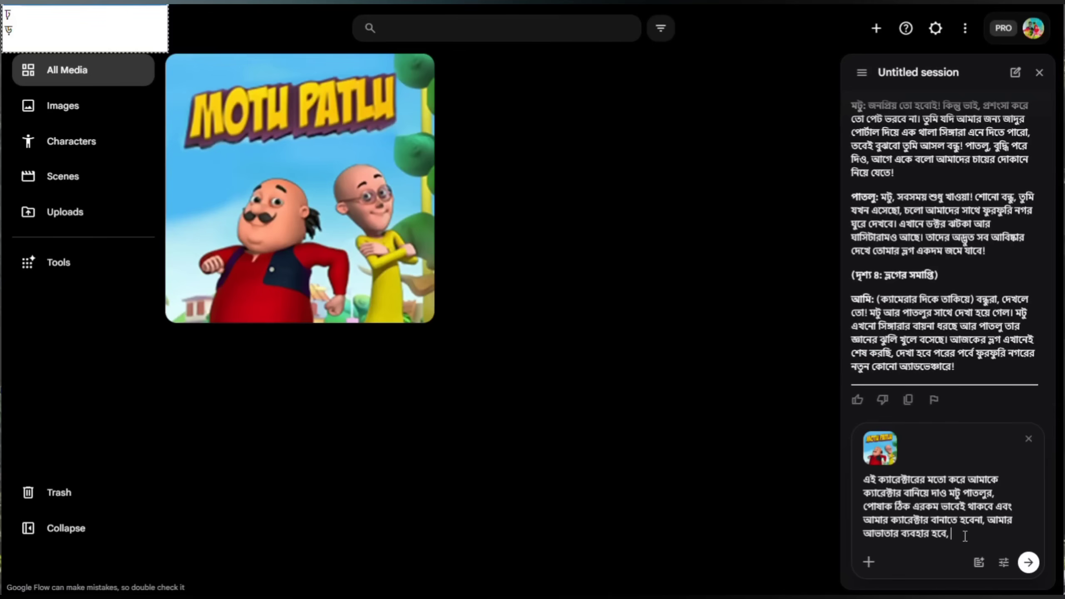
# Reference the "me" avatar at the end of the prompt and send it to the Agent
pyautogui.write('@')
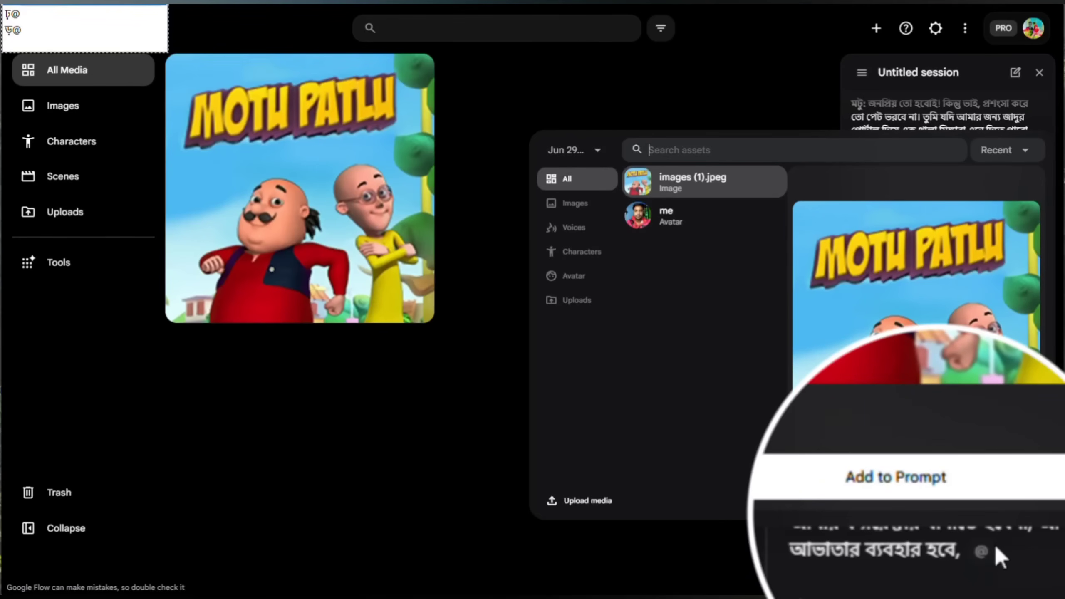
pyautogui.click(677, 217)
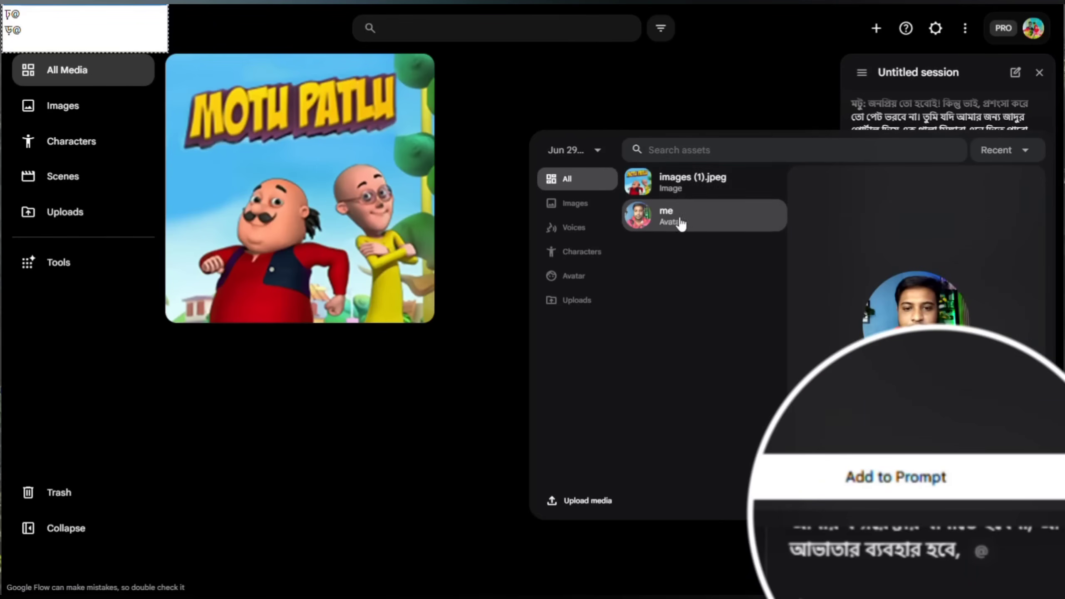
pyautogui.click(931, 490)
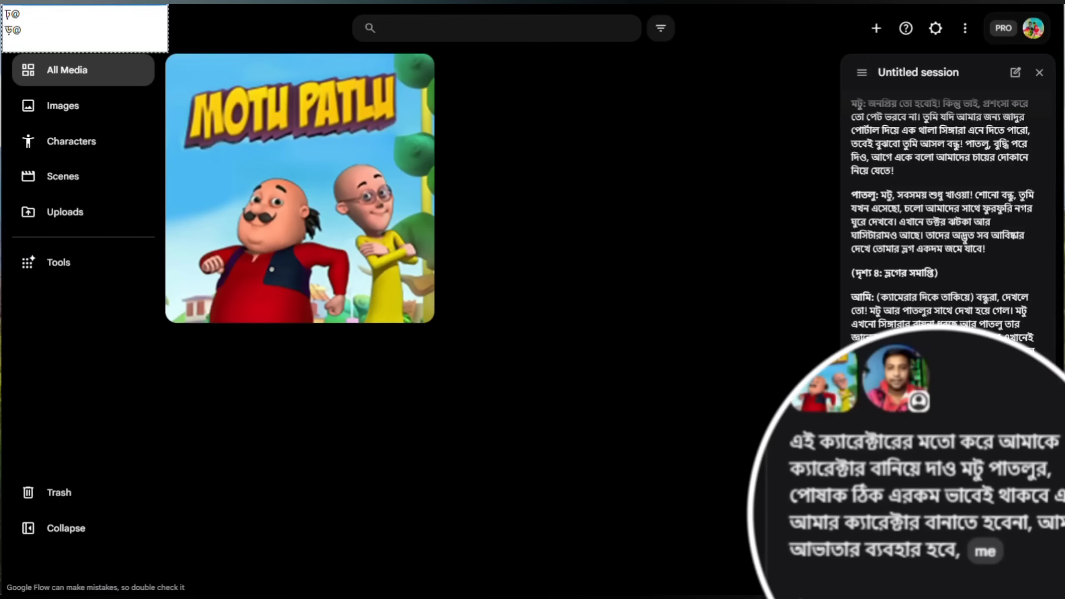
pyautogui.click(1028, 562)
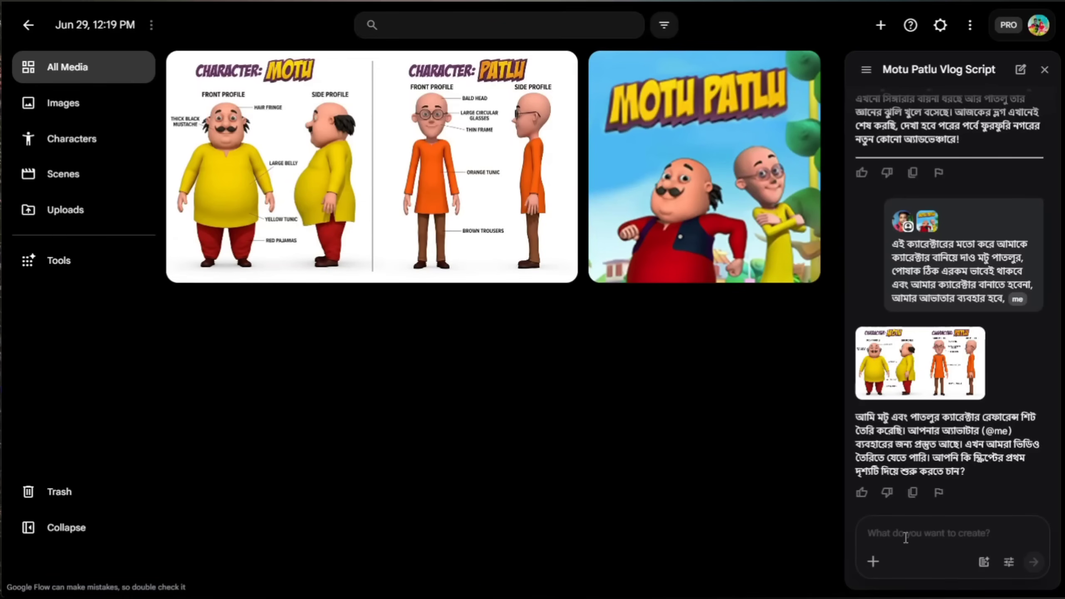
pyautogui.write('moTu')
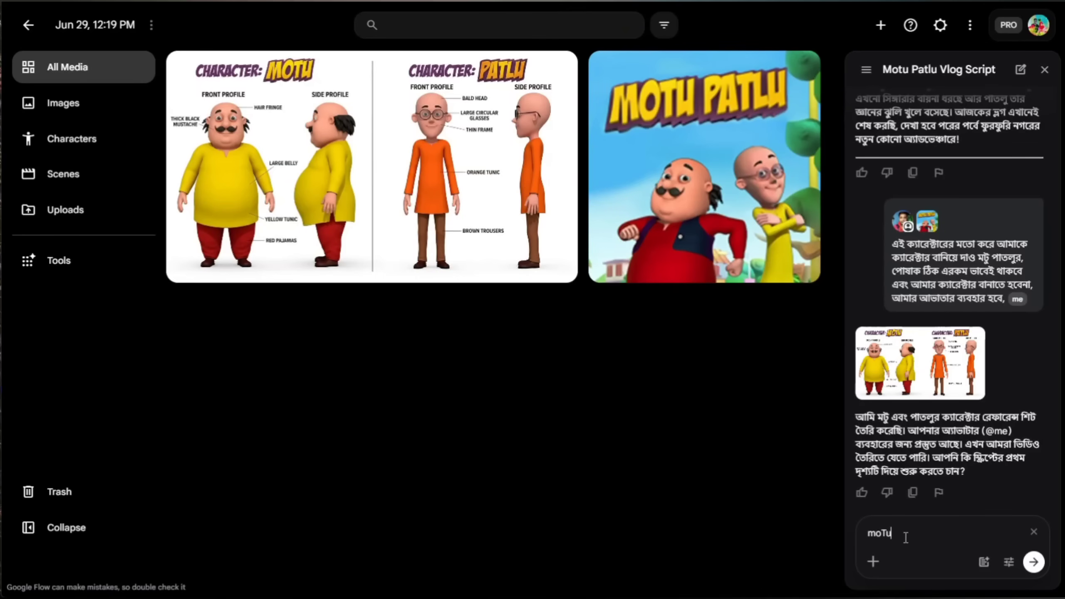
pyautogui.press('BackSpace')
pyautogui.press('BackSpace')
pyautogui.press('BackSpace')
pyautogui.press('BackSpace')
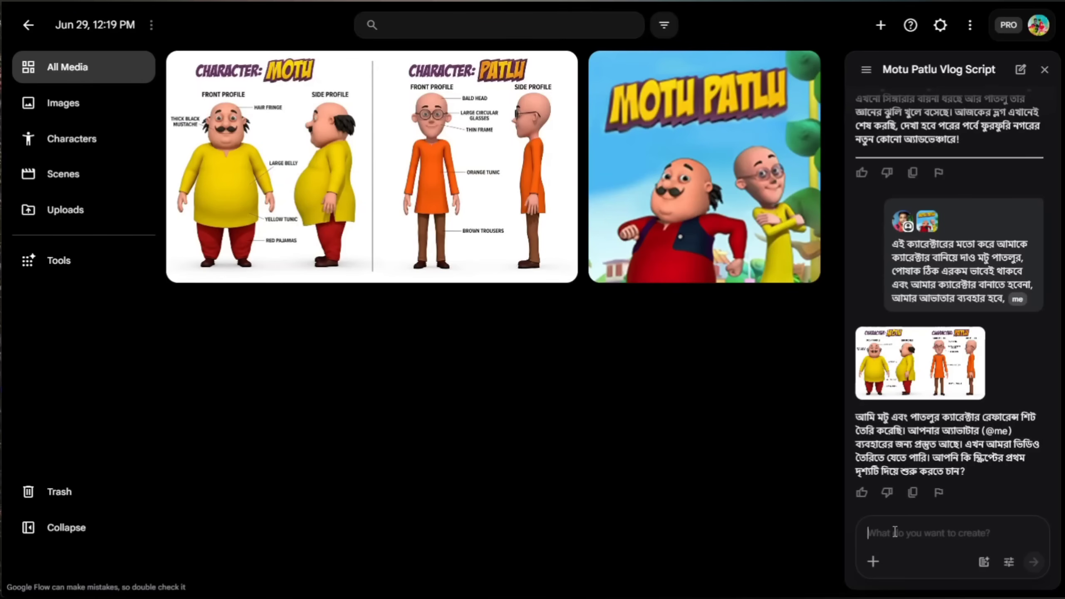
# Ask the Agent to correct Motu's outfit with "মটুর পোষাক তো লাল হবে ,এবং উপরে কোটি থাকবে"
pyautogui.write('মটু')
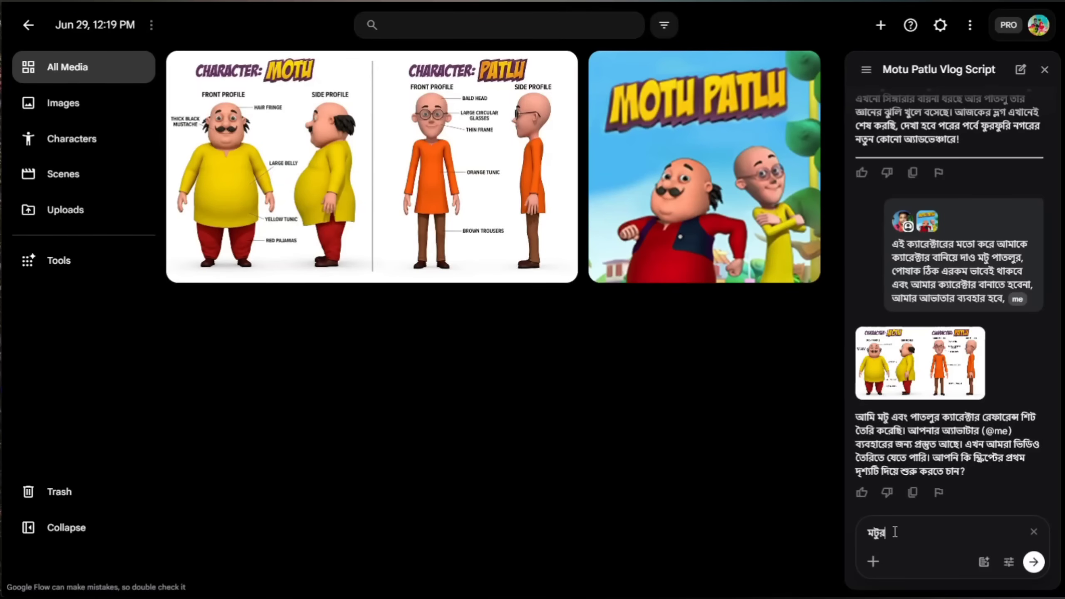
pyautogui.write('র পোষাক')
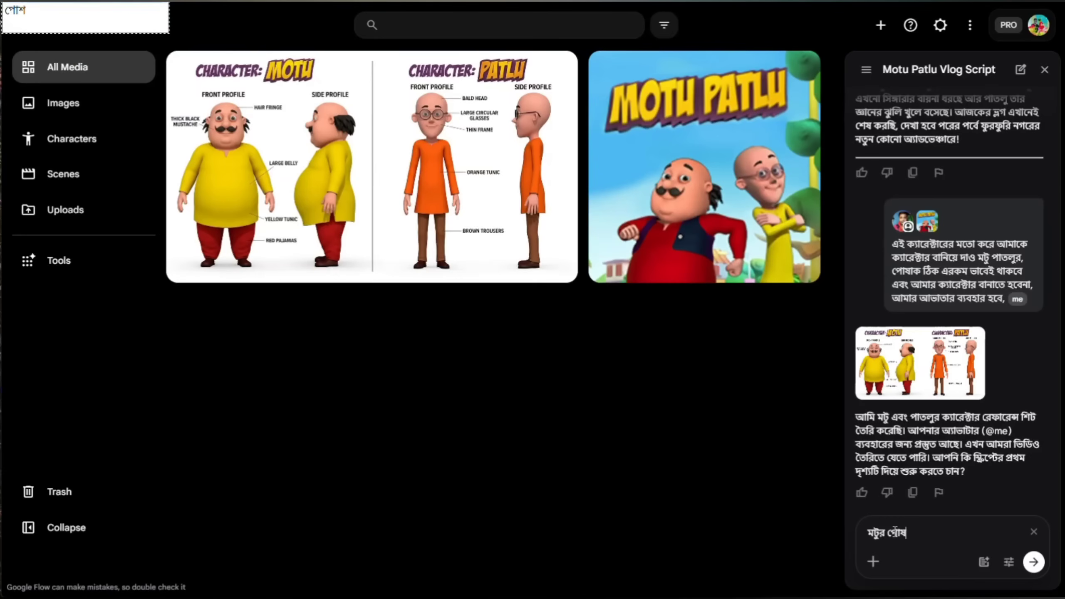
pyautogui.write(' তো ল')
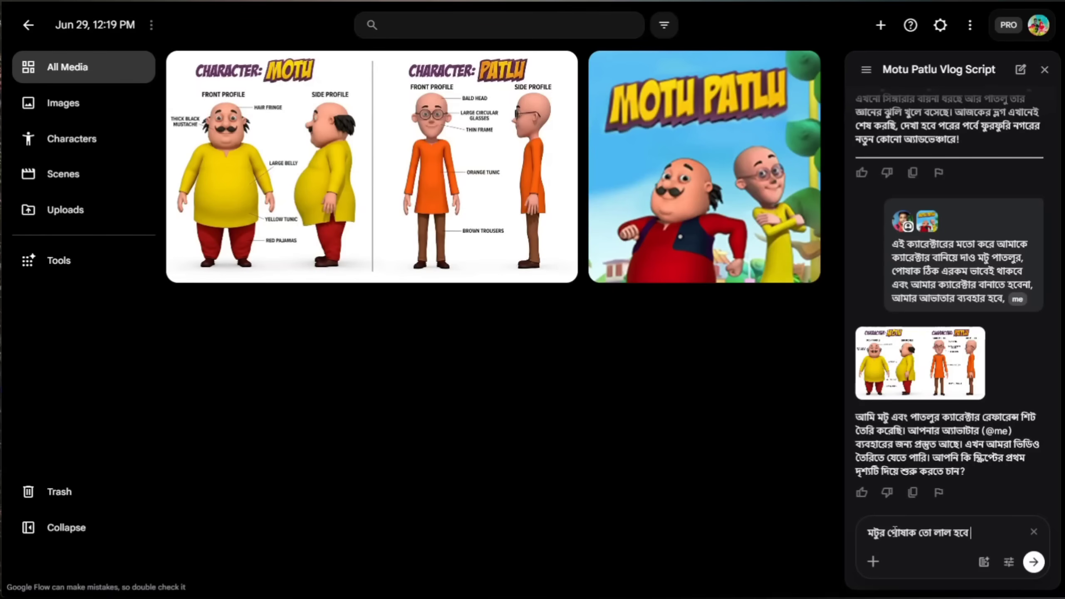
pyautogui.write('াল হবে ,এবং উপরে কোল')
pyautogui.press('BackSpace')
pyautogui.press('BackSpace')
pyautogui.press('BackSpace')
pyautogui.press('BackSpace')
pyautogui.press('BackSpace')
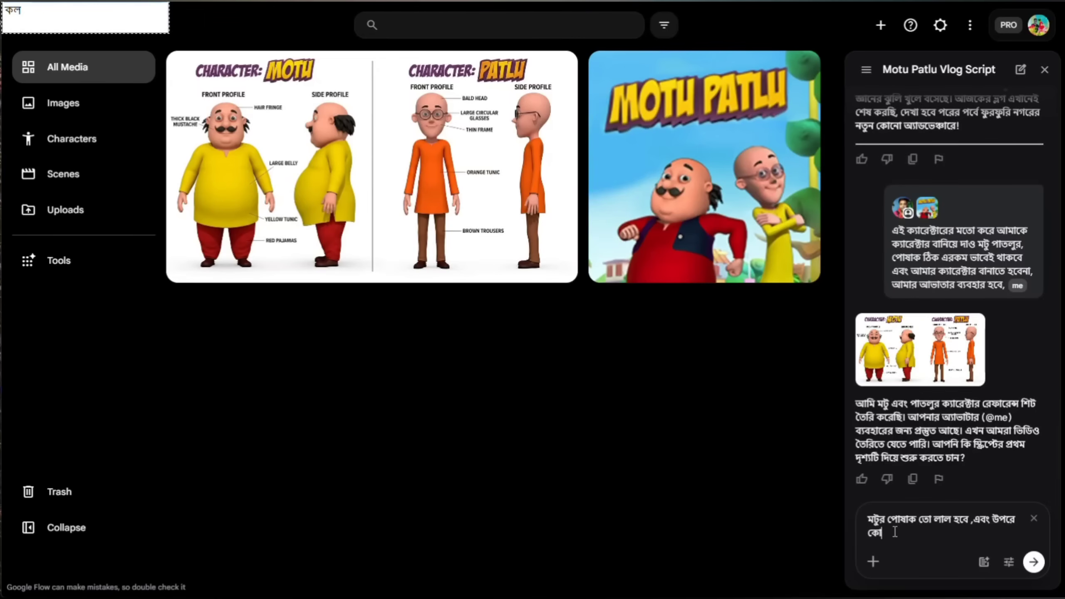
pyautogui.write('কোটি')
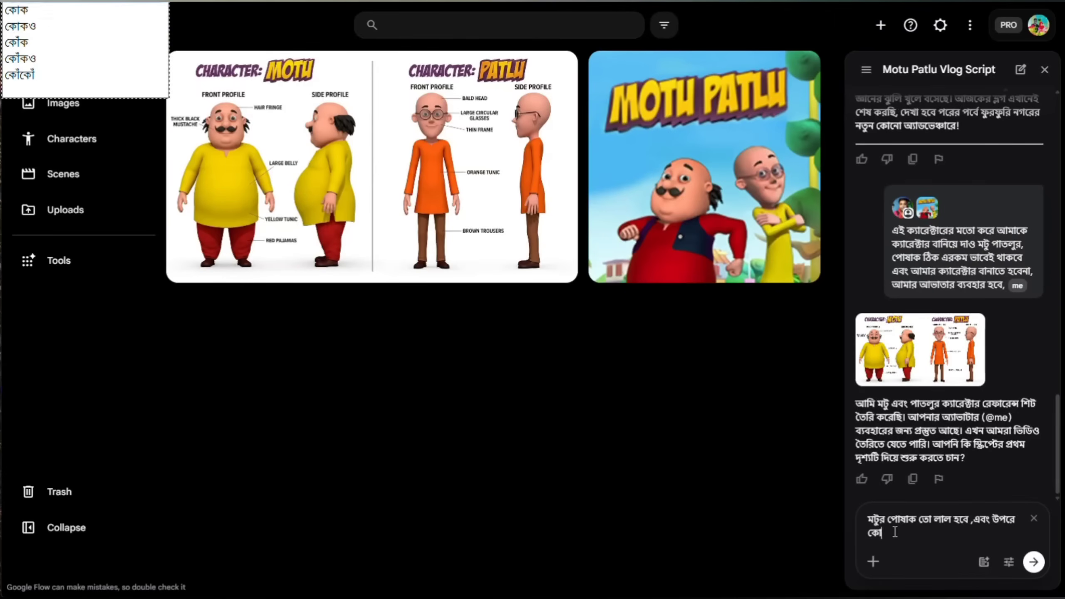
pyautogui.write(' গ')
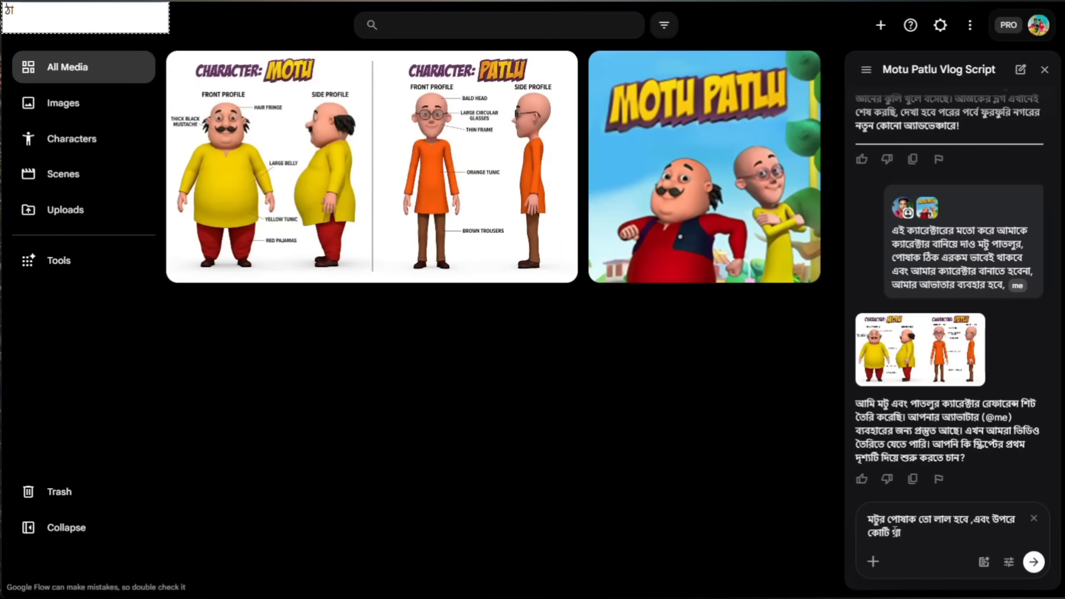
pyautogui.write('া')
pyautogui.write('কবভ')
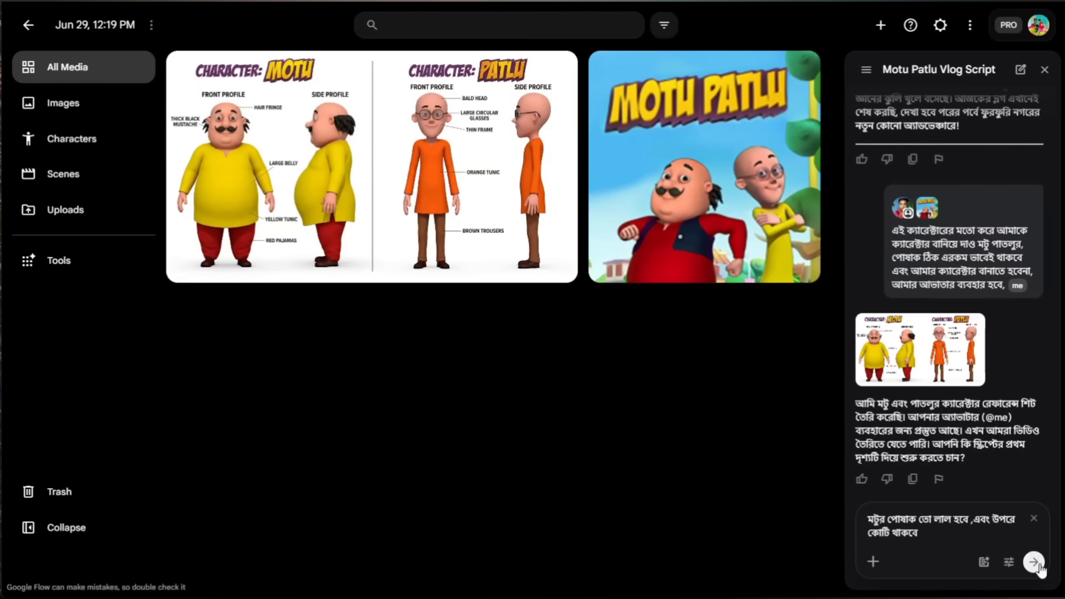
pyautogui.press('Return')
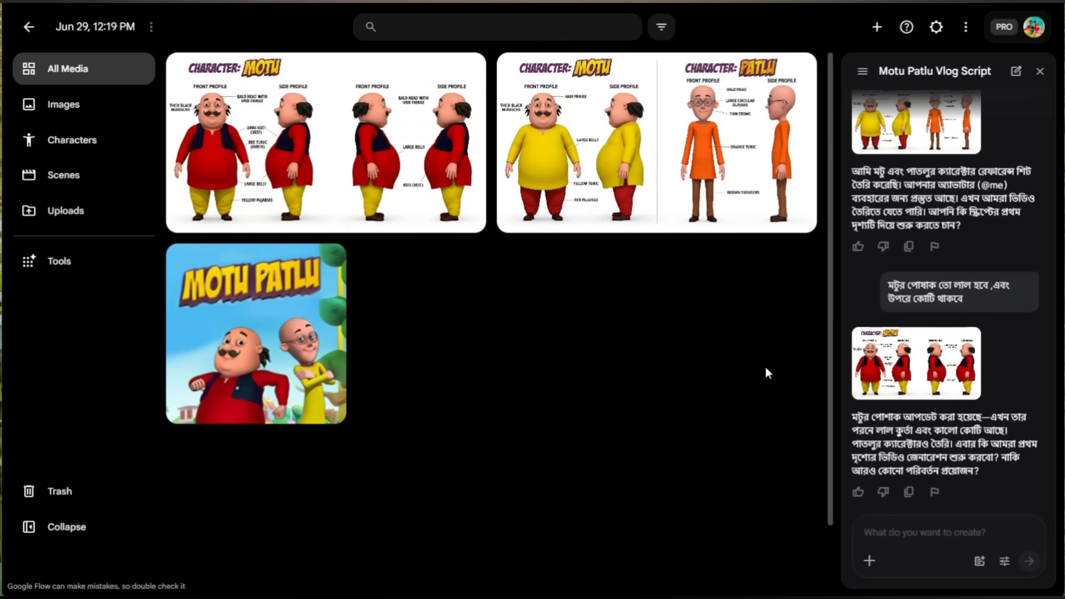
# Copy scene 1 (দৃশ্য ১: বাস্তব দুনিয়া থেকে শুরু) with its dialogue from the Agent's script and paste it into the prompt
pyautogui.click(891, 534)
pyautogui.scroll(10, 922, 360)
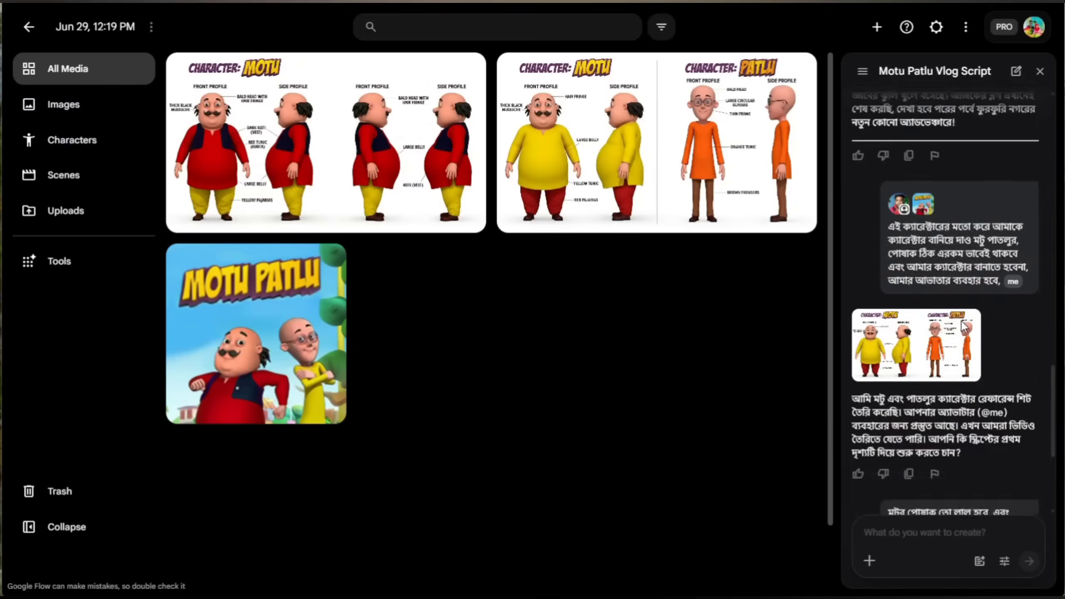
pyautogui.scroll(5, 960, 328)
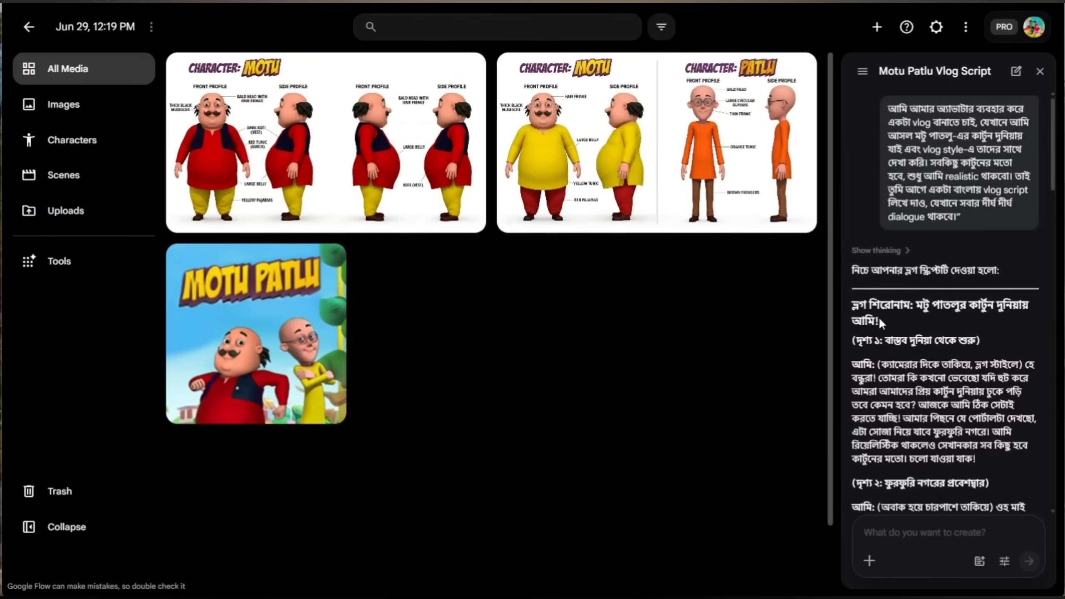
pyautogui.scroll(-4, 883, 313)
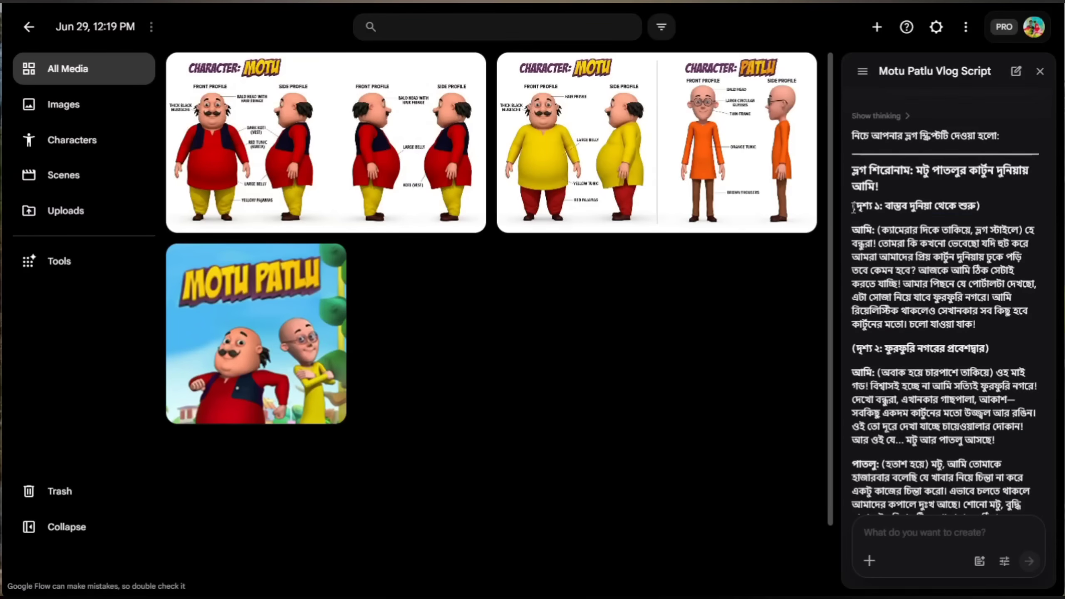
pyautogui.moveTo(854, 206); pyautogui.dragTo(1001, 331)
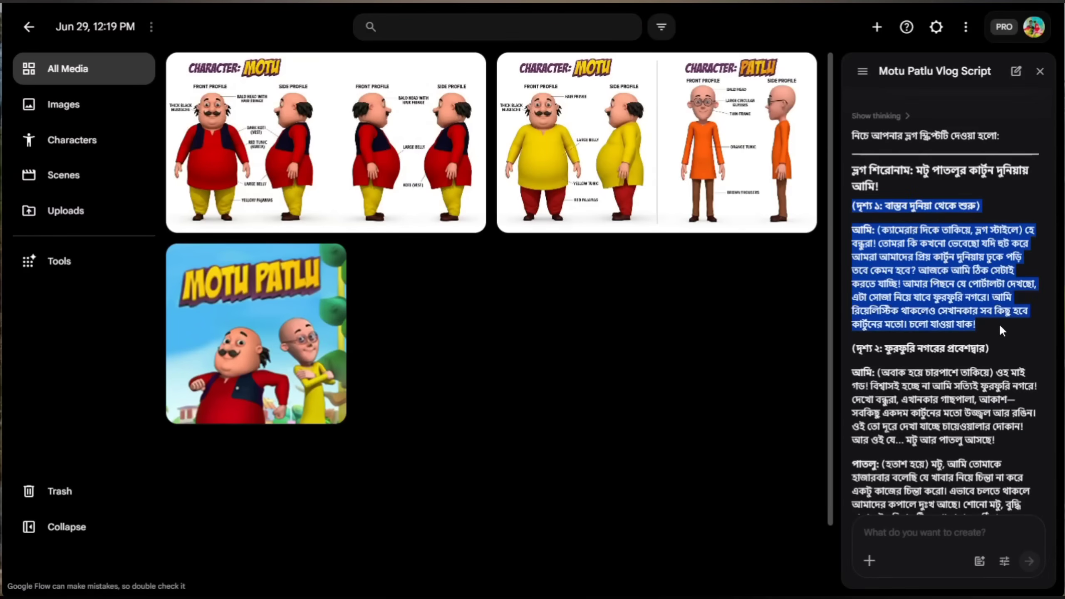
pyautogui.rightClick(957, 291)
pyautogui.click(972, 303)
pyautogui.scroll(-10, 939, 377)
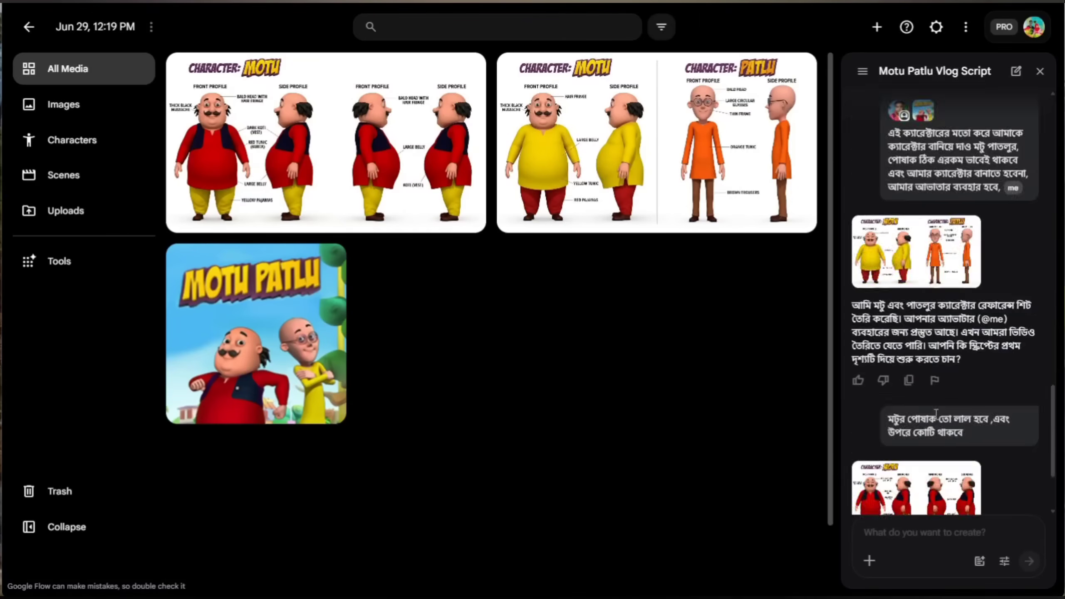
pyautogui.scroll(-3, 935, 413)
pyautogui.click(896, 531)
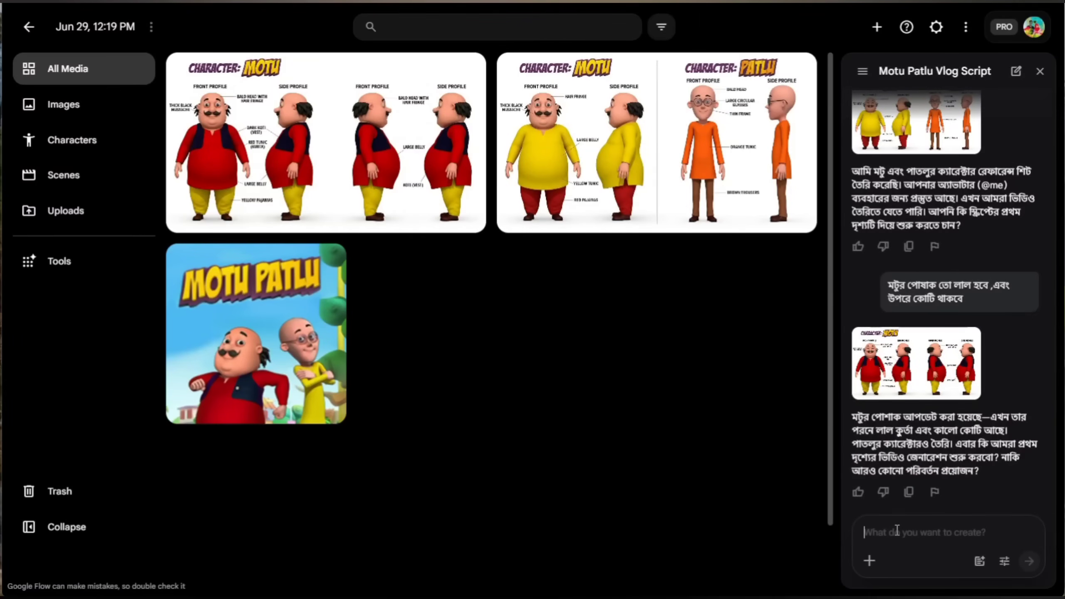
pyautogui.hotkey('ctrl', 'v')
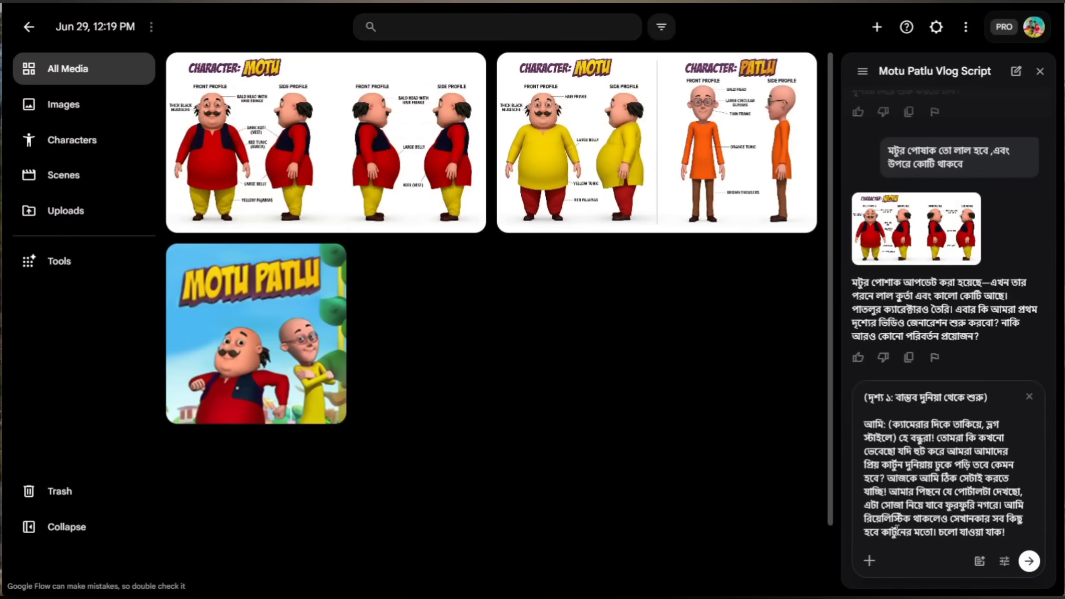
# Add the request "এবার এই লেখা অনুযায়ী আমাকে ভিডীও বানিয়ে দাও," on a new line below the pasted scene
pyautogui.hotkey('shift', 'Return')
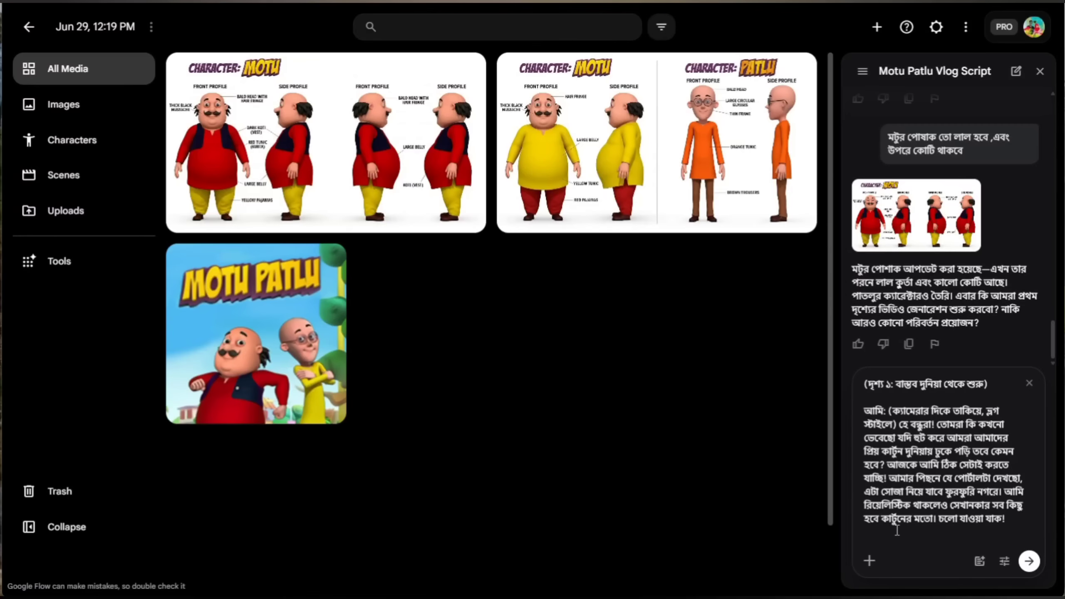
pyautogui.write('এব')
pyautogui.write('ার')
pyautogui.write(' এই')
pyautogui.write(' দৃ')
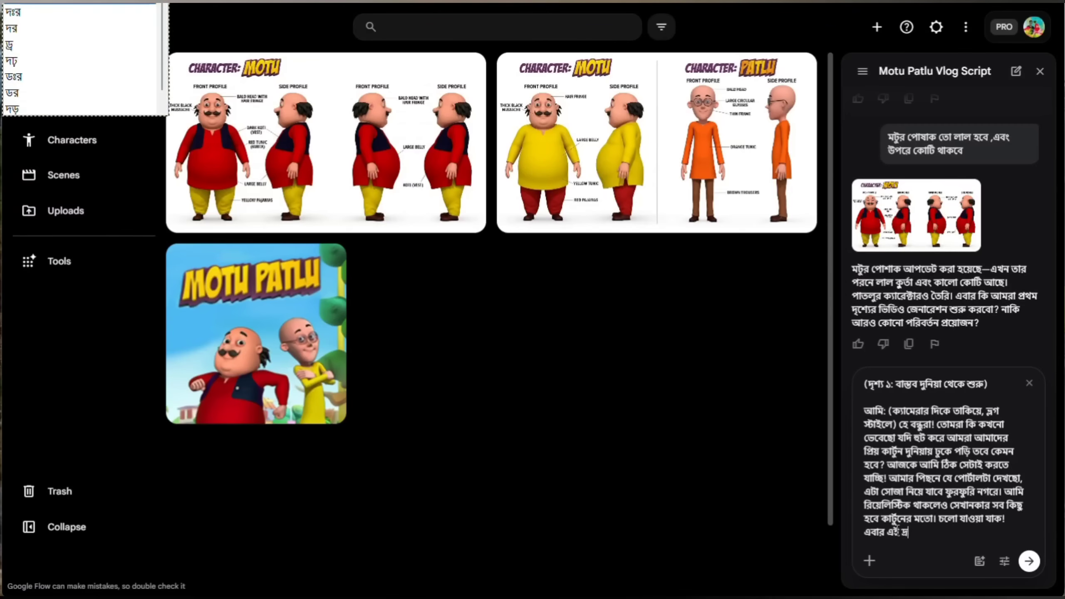
pyautogui.press('BackSpace')
pyautogui.press('BackSpace')
pyautogui.press('BackSpace')
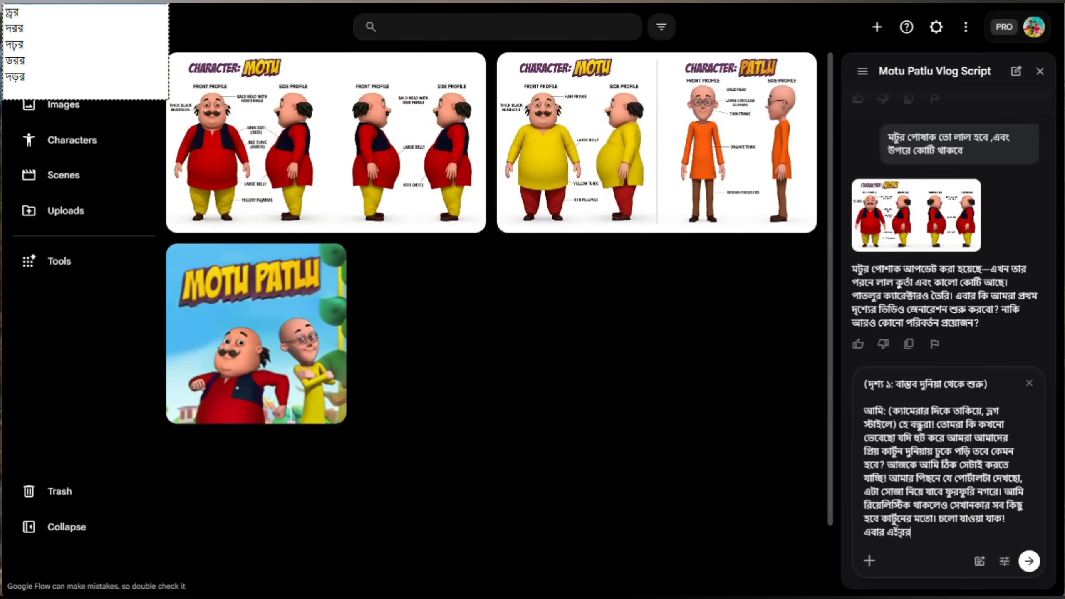
pyautogui.press('BackSpace')
pyautogui.press('BackSpace')
pyautogui.press('BackSpace')
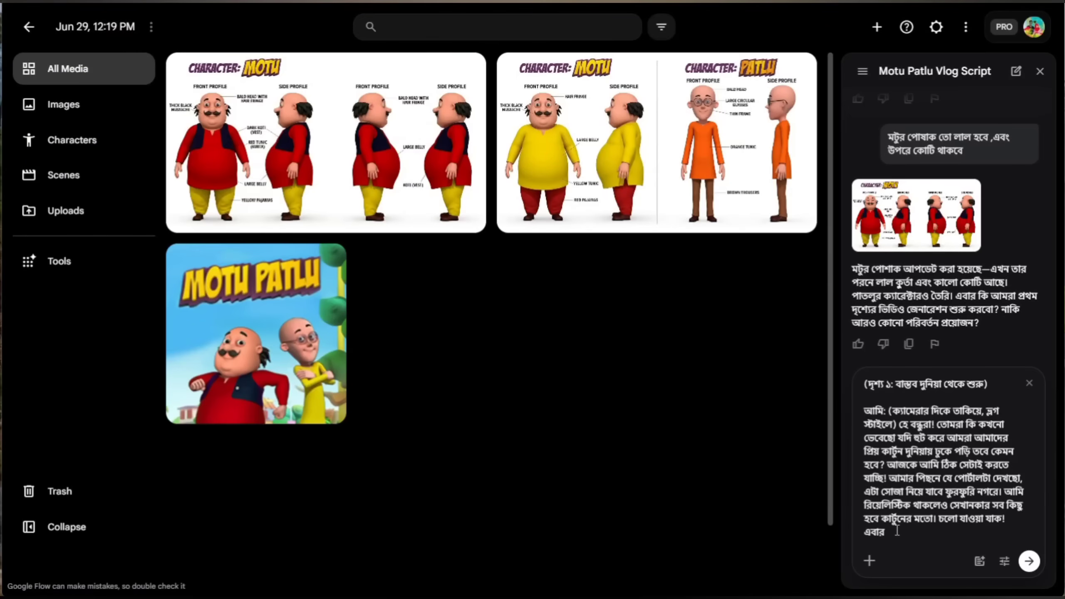
pyautogui.write('এই লেখা অনু')
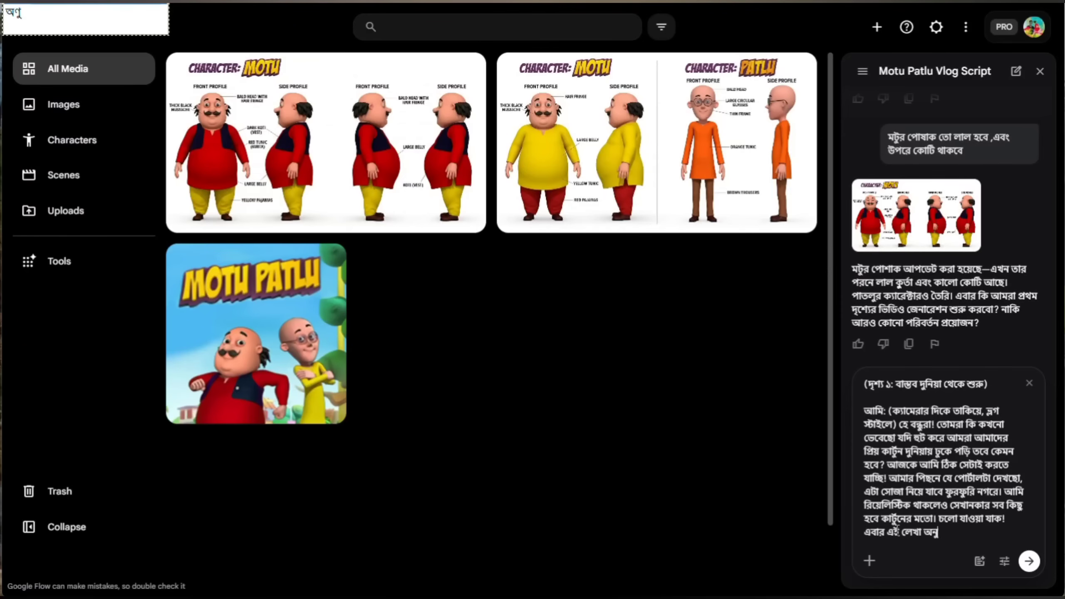
pyautogui.write('জায়ী')
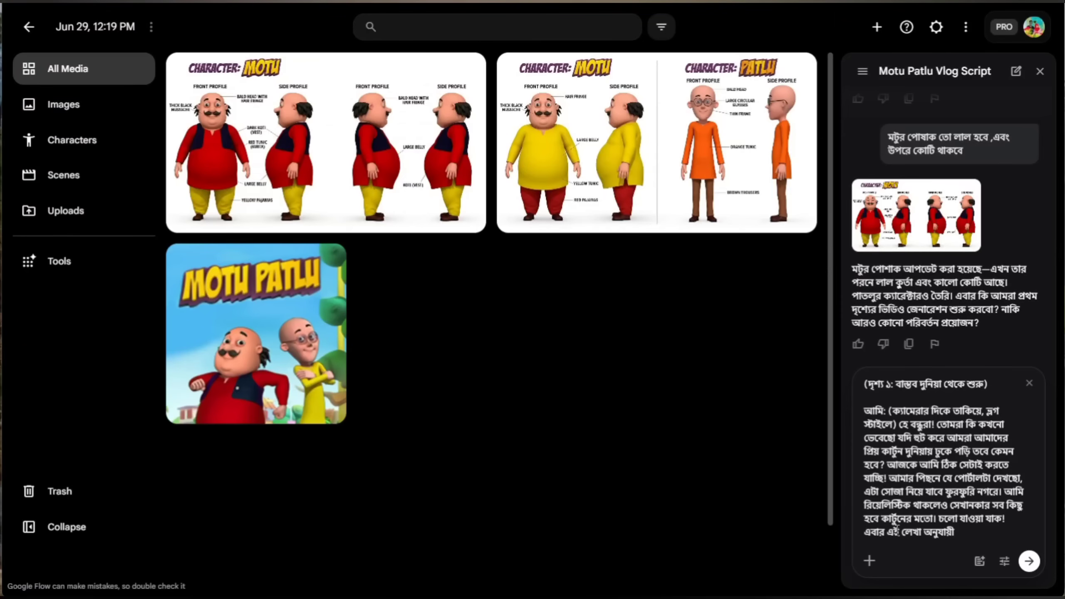
pyautogui.write(' আমাকে ভিডীও বানিয়ে দা')
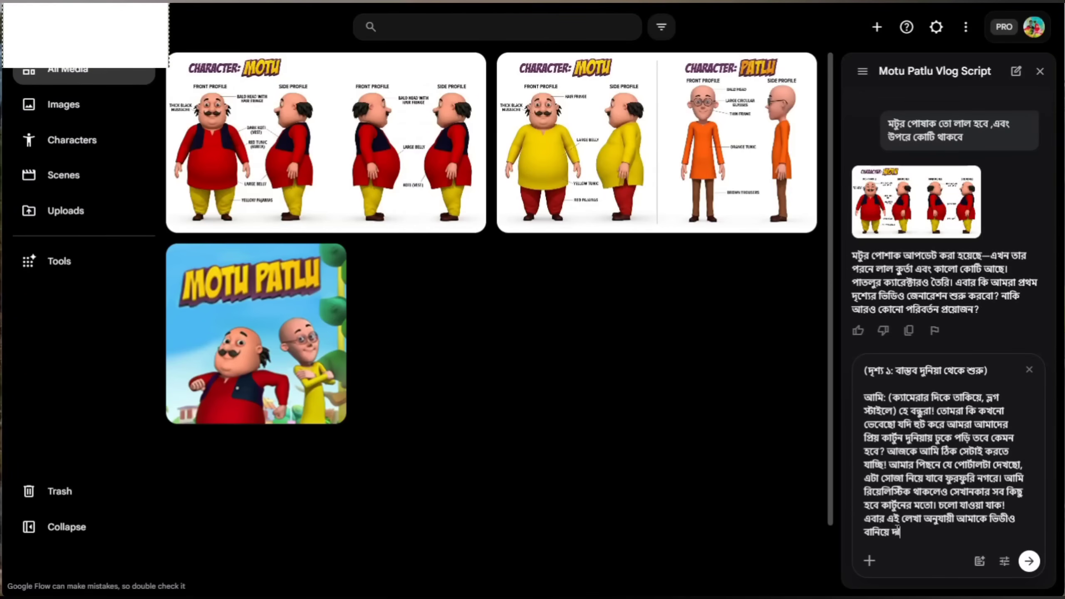
pyautogui.write('ও,')
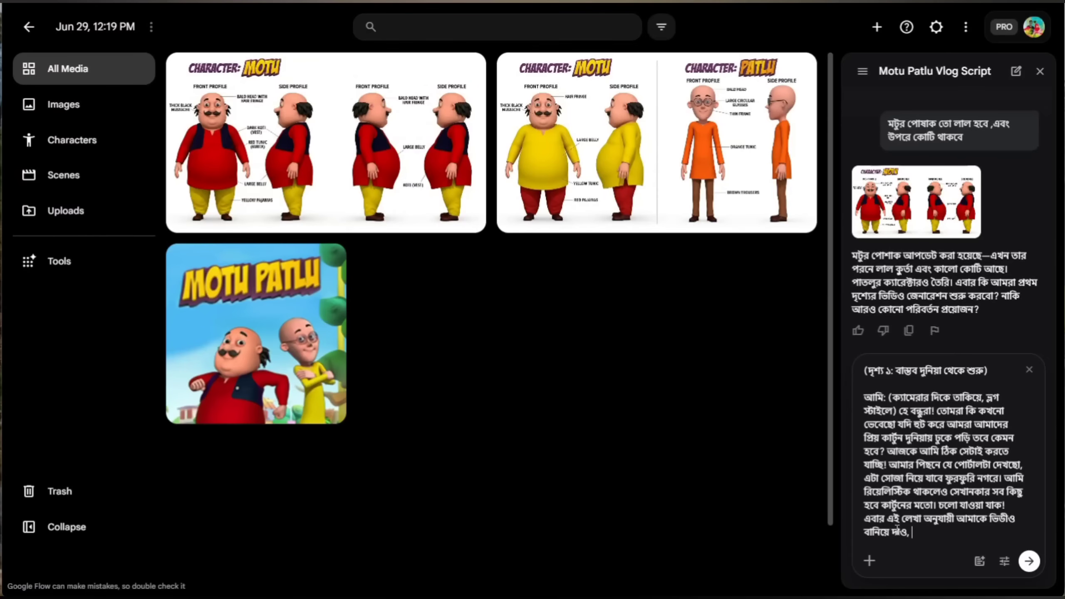
# Extend the request with "যা বাংকায় বলবে, আমাকে আমার আভাতার ব্যবহার করবে," to ask for speech and use of the avatar
pyautogui.write('থা বাং')
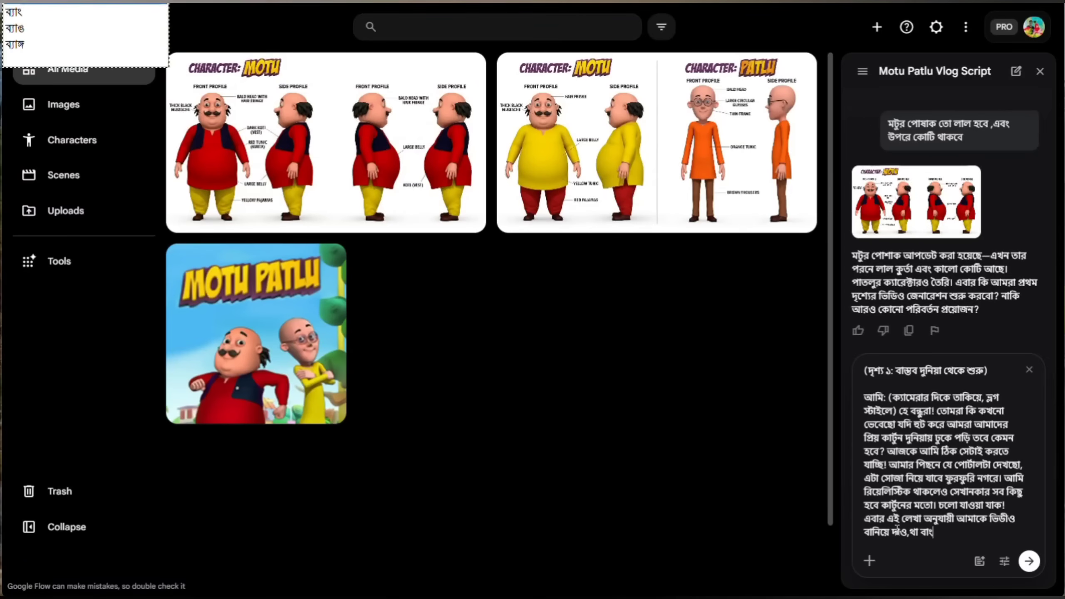
pyautogui.write('কায় বলবে,')
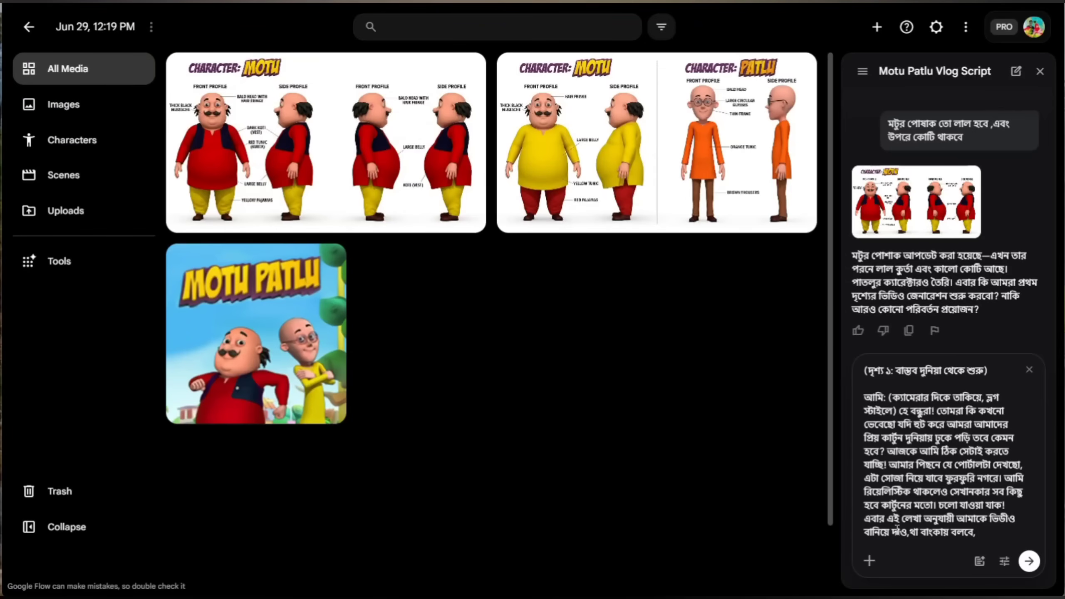
pyautogui.write(' আমাকে')
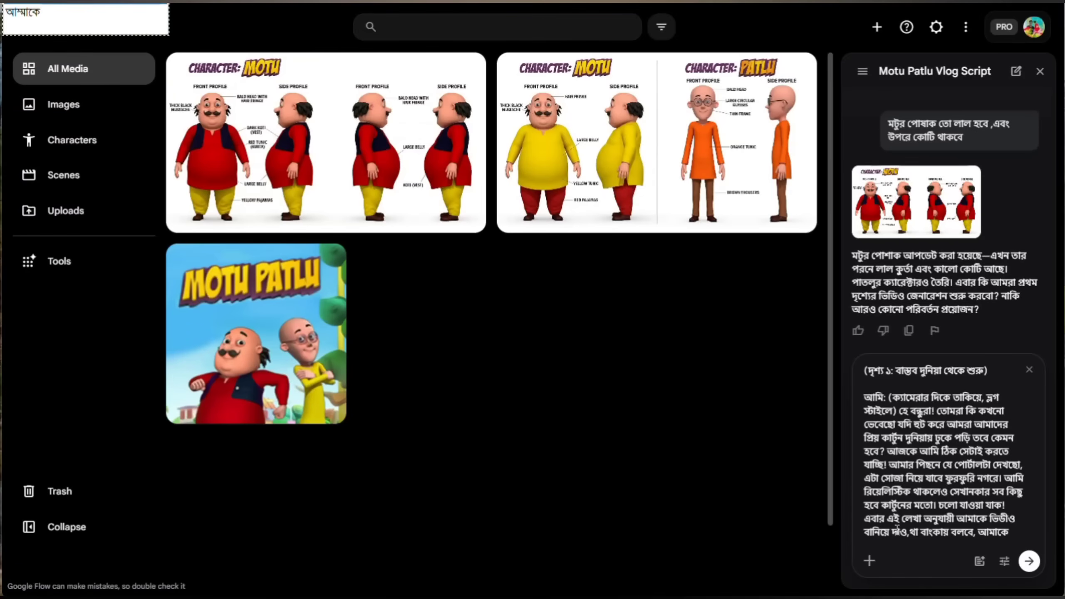
pyautogui.write(' আমার জা')
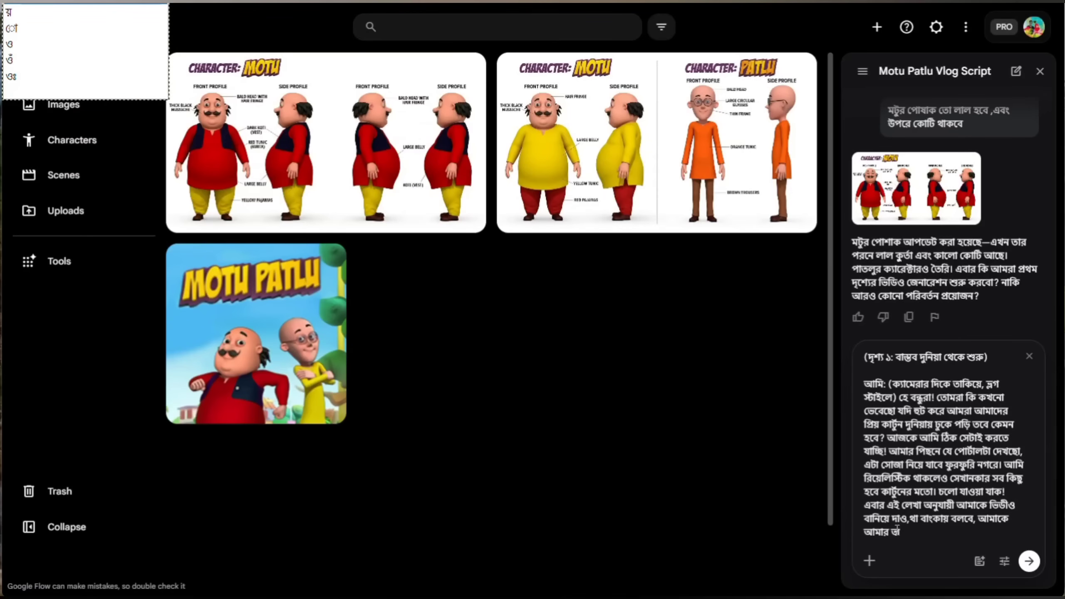
pyautogui.write('ভা')
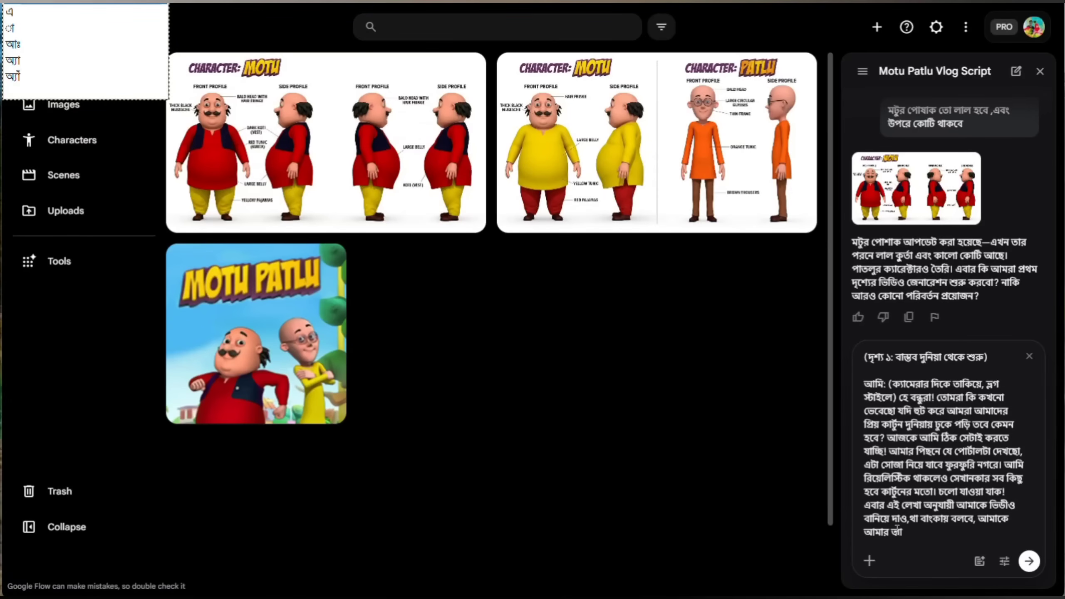
pyautogui.write('তার')
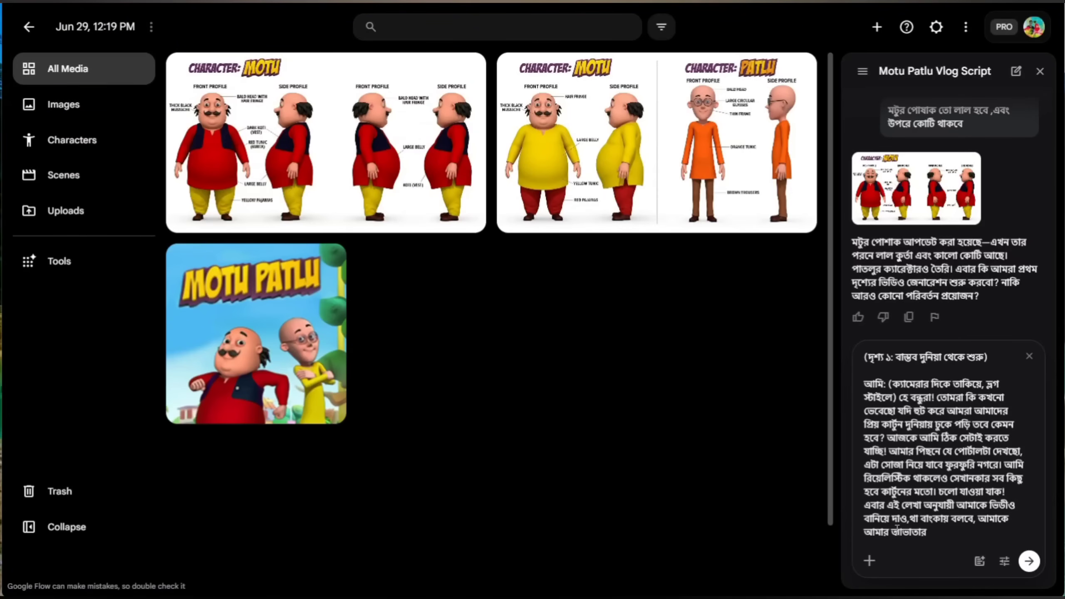
pyautogui.write(' ব্যবহাররবে')
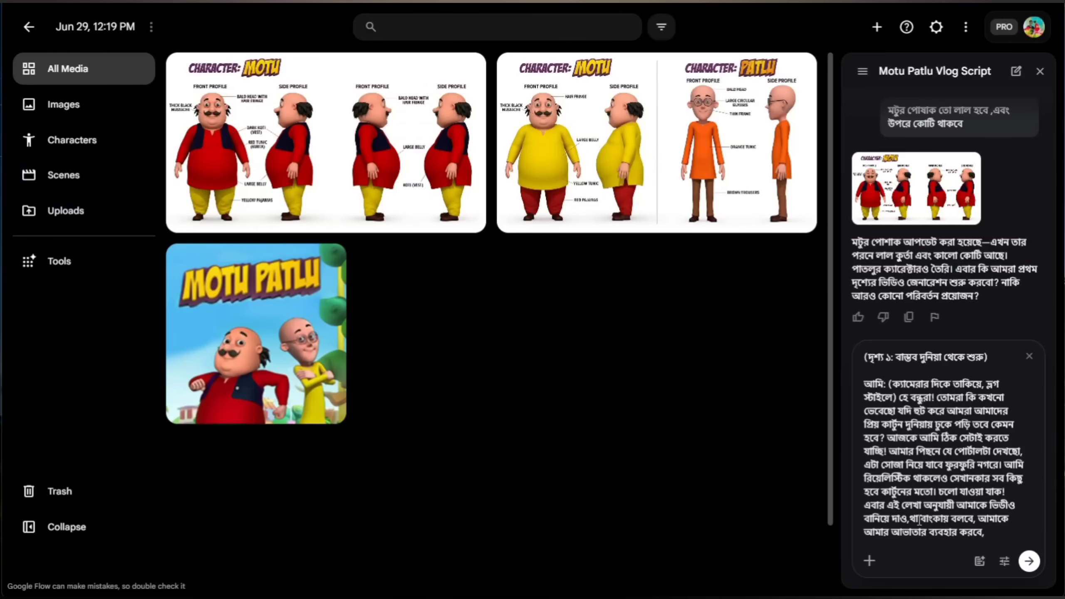
pyautogui.press('BackSpace')
pyautogui.press('BackSpace')
pyautogui.write('যা,@')
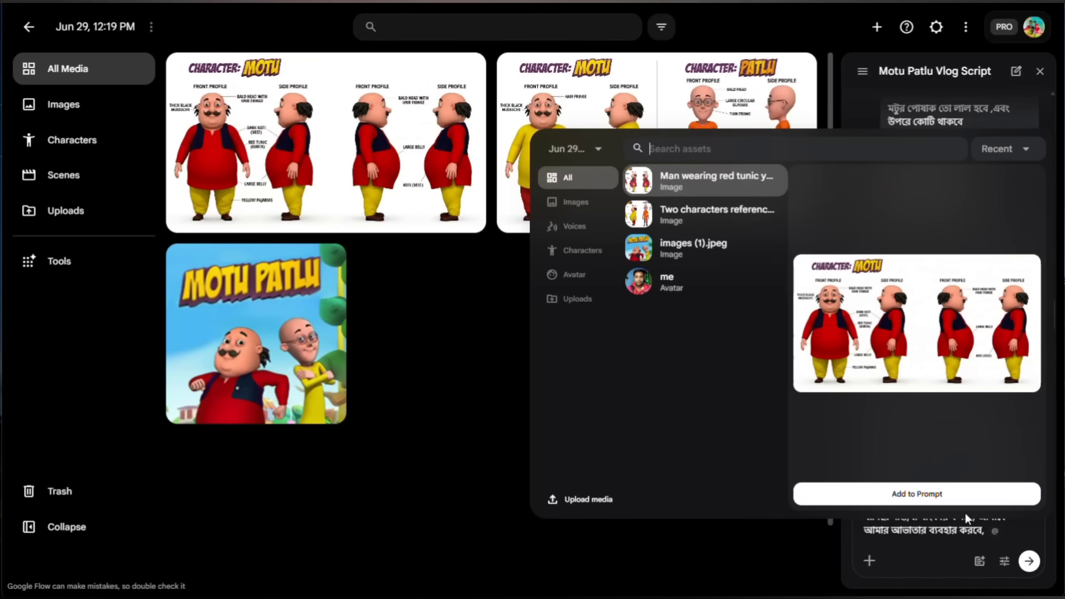
# Reference the "me" avatar, the red-tunic Motu sheet and the two-character reference sheet in the prompt, and send it to the Agent
pyautogui.click(680, 281)
pyautogui.click(977, 495)
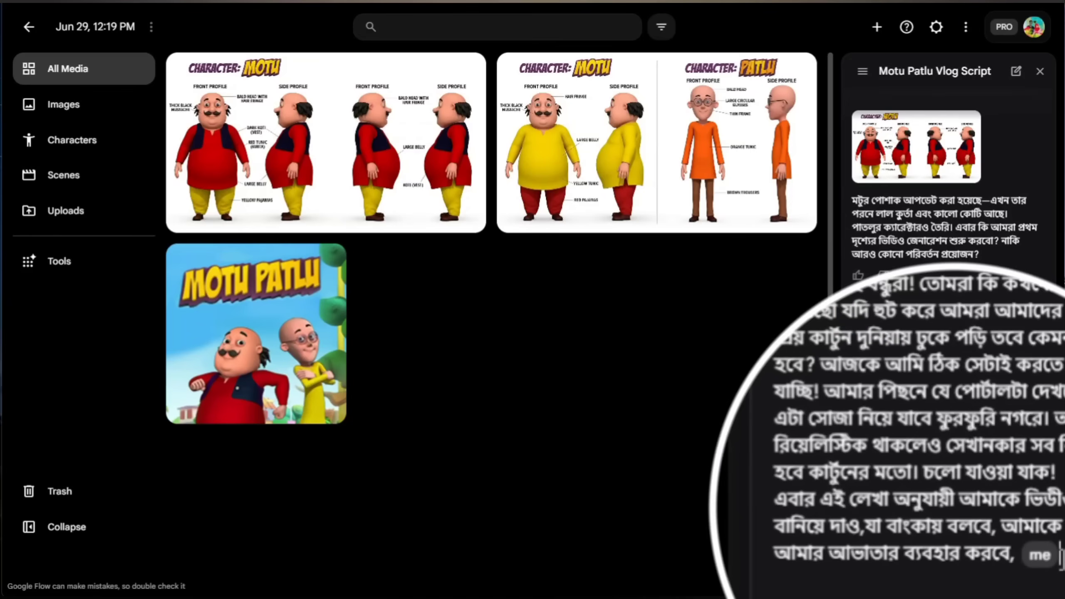
pyautogui.write('@')
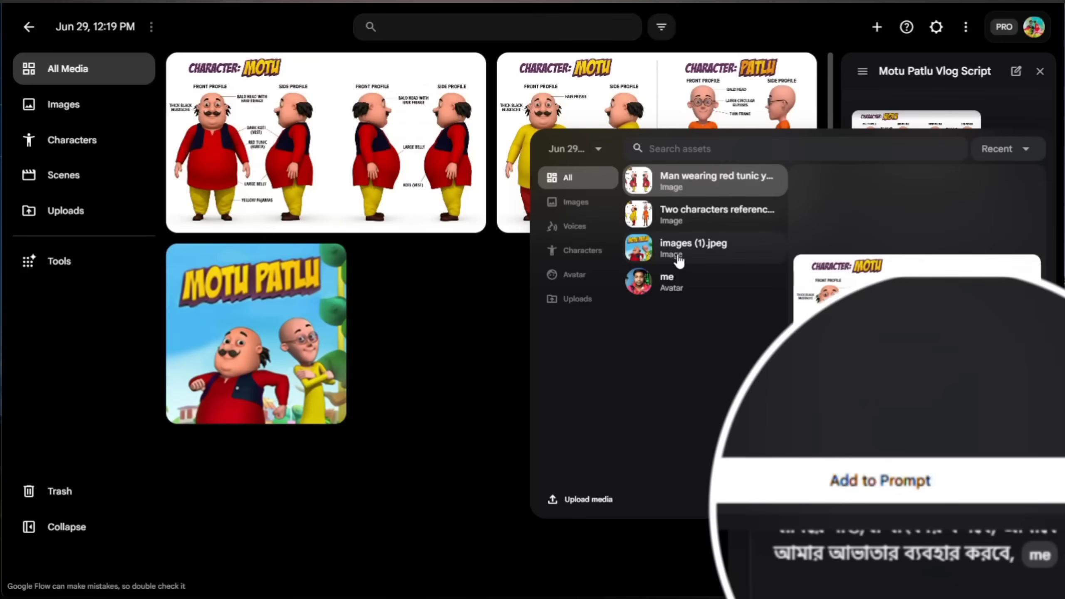
pyautogui.click(678, 185)
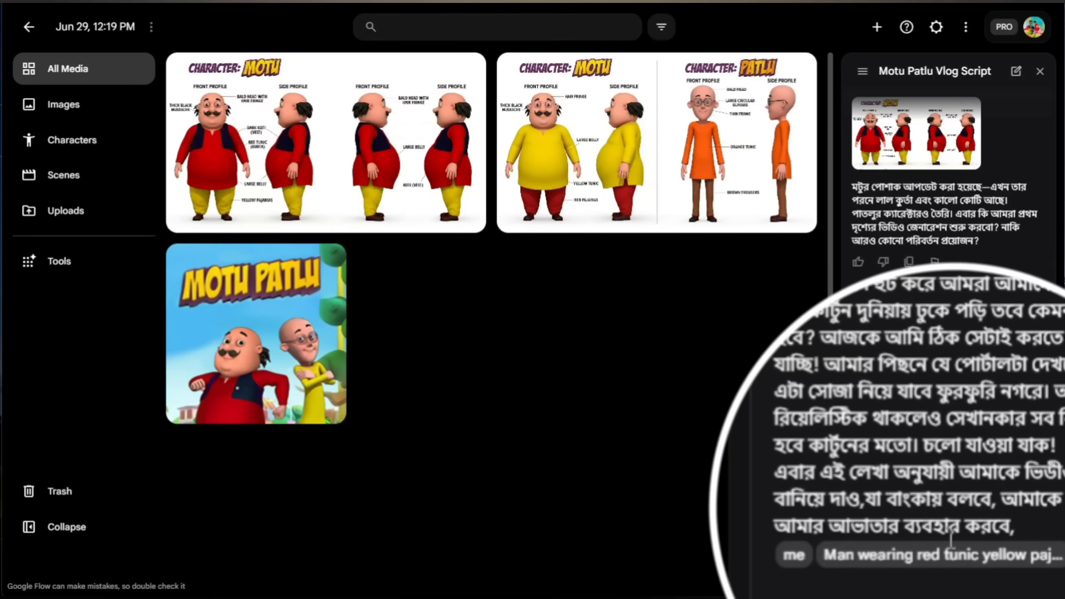
pyautogui.write('@')
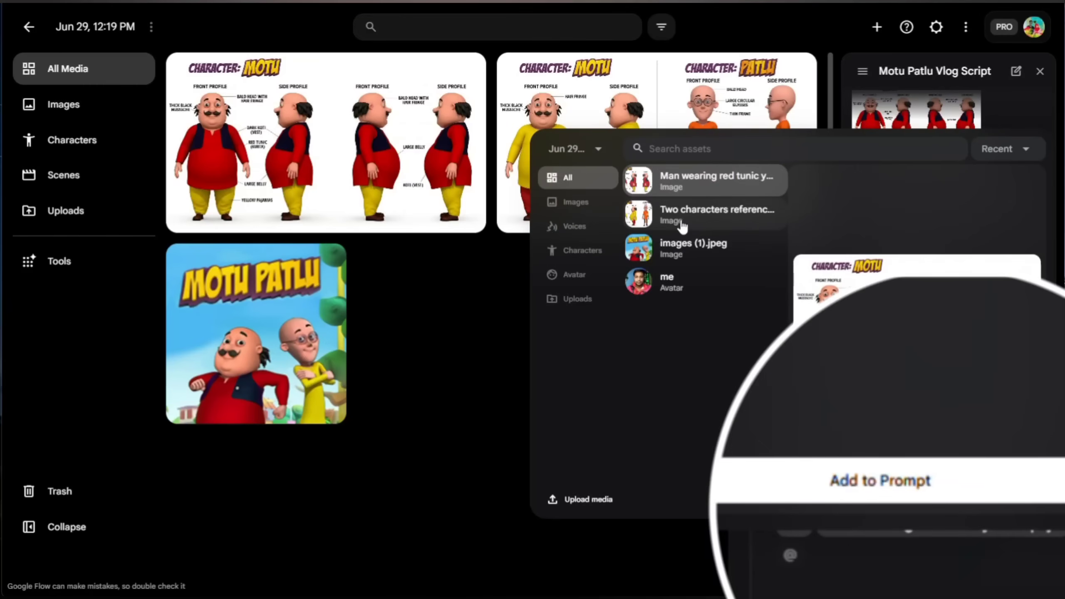
pyautogui.click(692, 214)
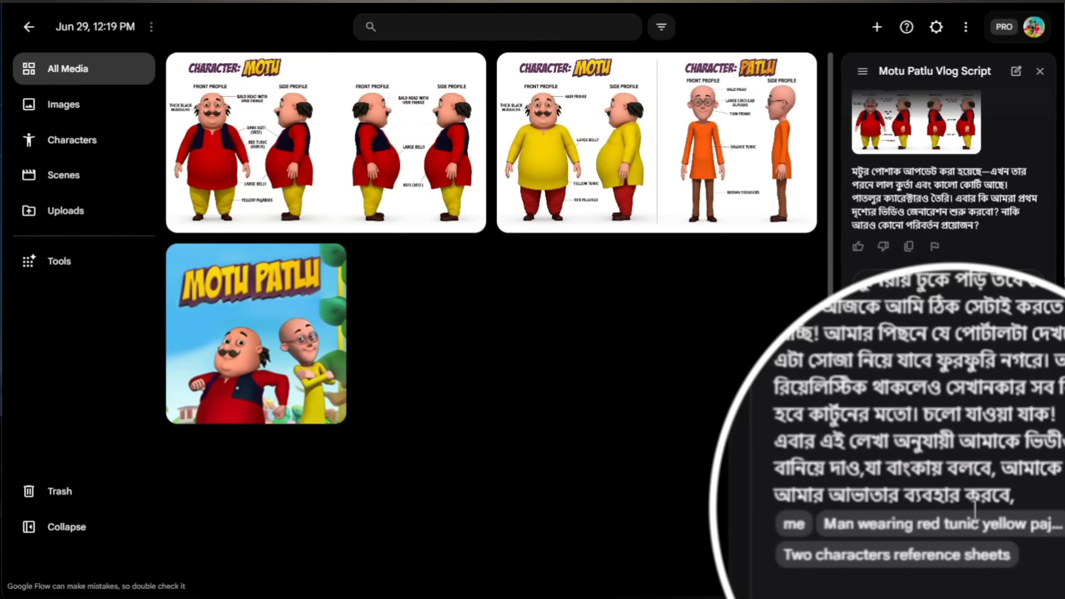
pyautogui.press('Return')
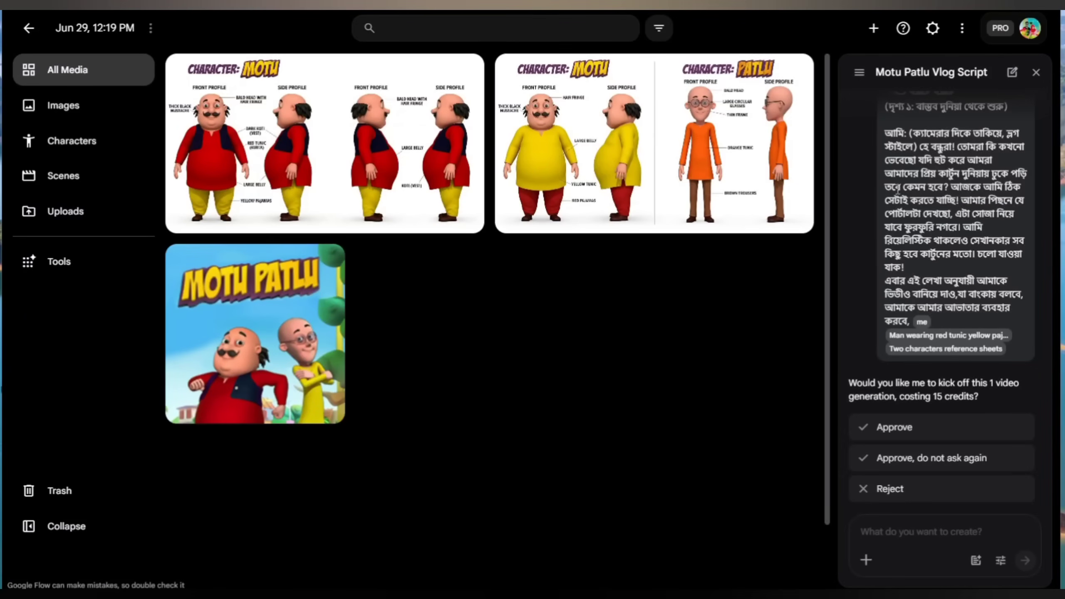
# Approve the Agent's request to generate one video for the first scene
pyautogui.scroll(2, 908, 146)
pyautogui.scroll(-2, 914, 241)
pyautogui.click(918, 422)
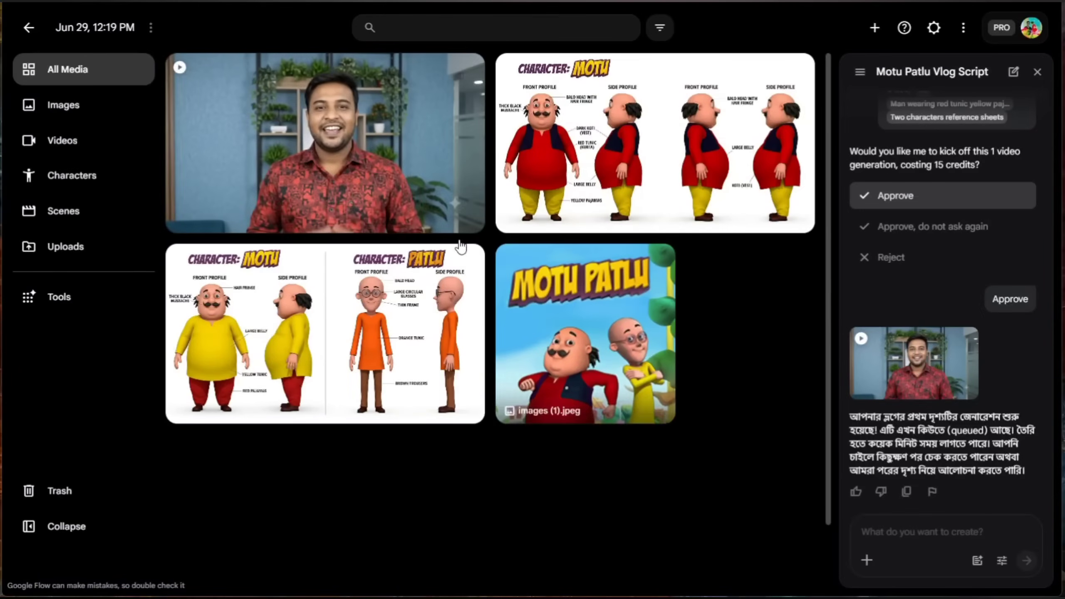
# Play the generated first-scene video of the avatar and the cartoon portal, and return to the project media
pyautogui.click(324, 172)
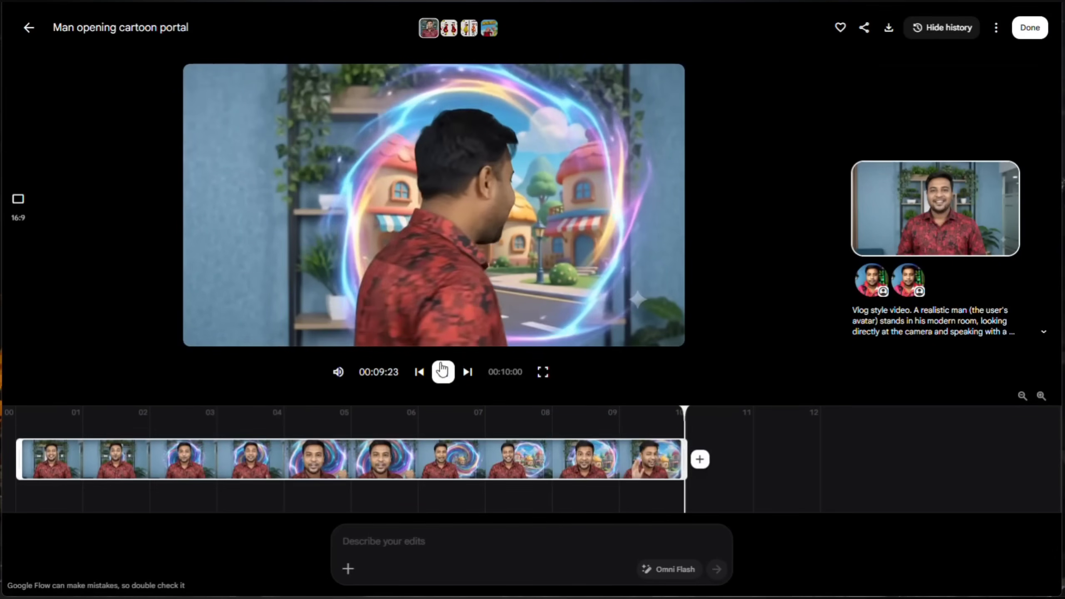
pyautogui.click(444, 373)
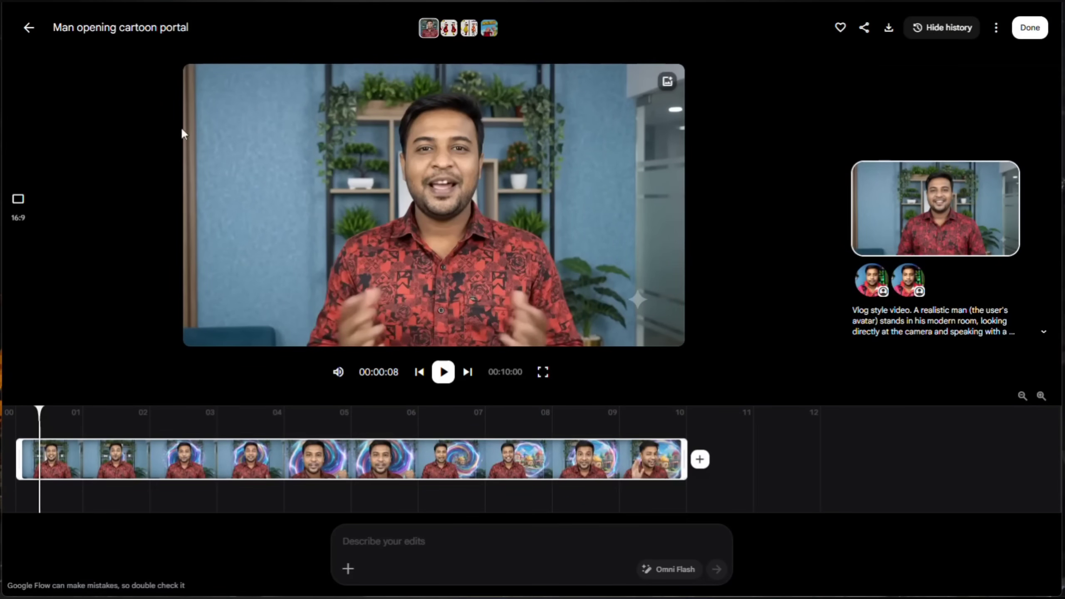
pyautogui.click(29, 28)
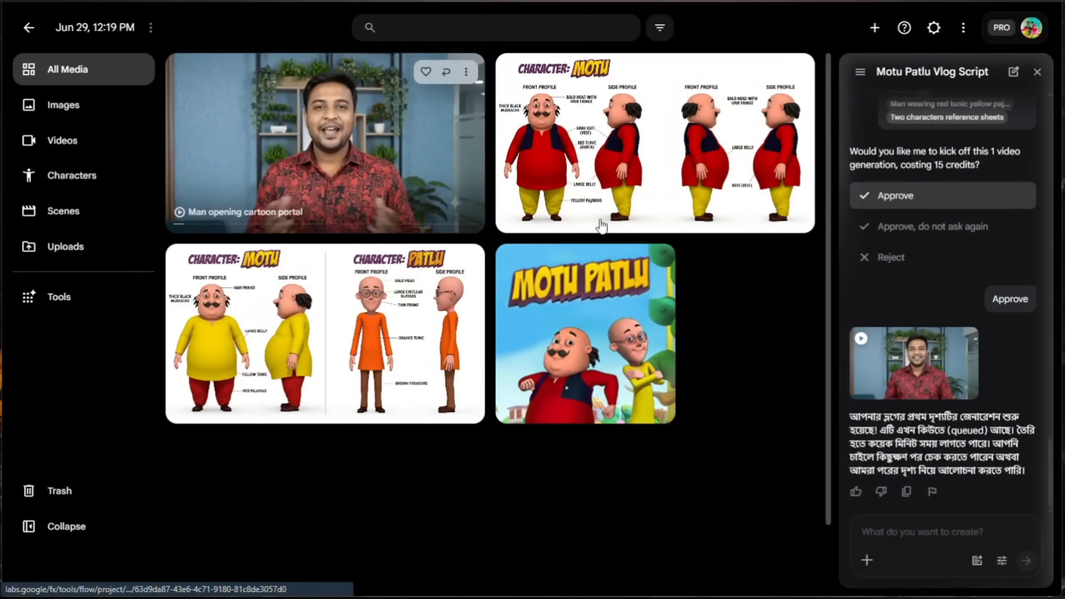
# Find the second scene, "দৃশ্য ২: ফুরফুরি নগরের প্রবেশদ্বার", in the Bengali script of the Agent chat
pyautogui.scroll(6, 903, 369)
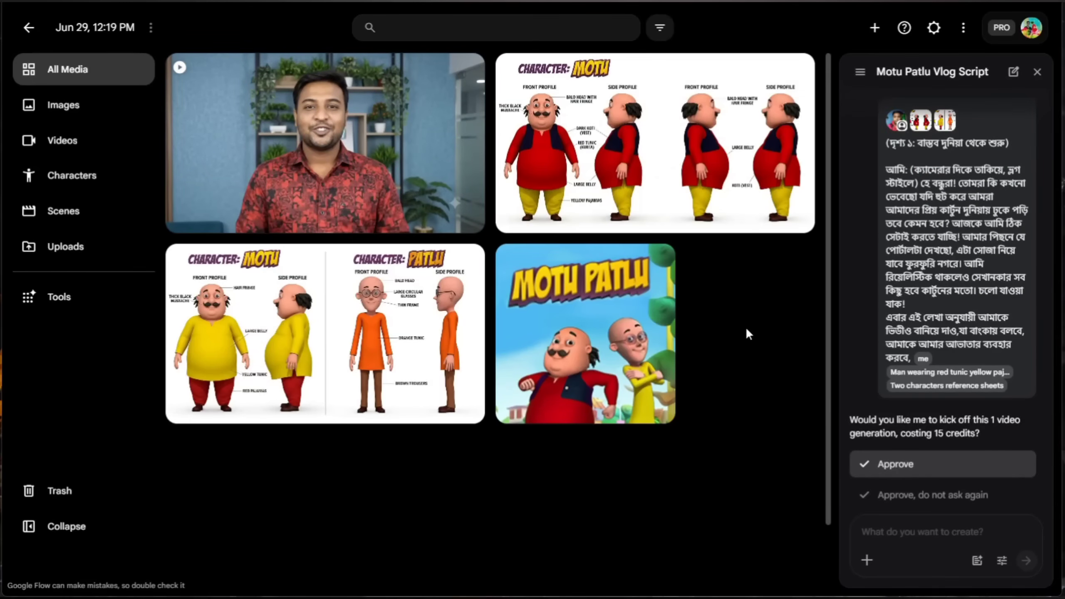
pyautogui.click(895, 464)
pyautogui.scroll(10, 943, 364)
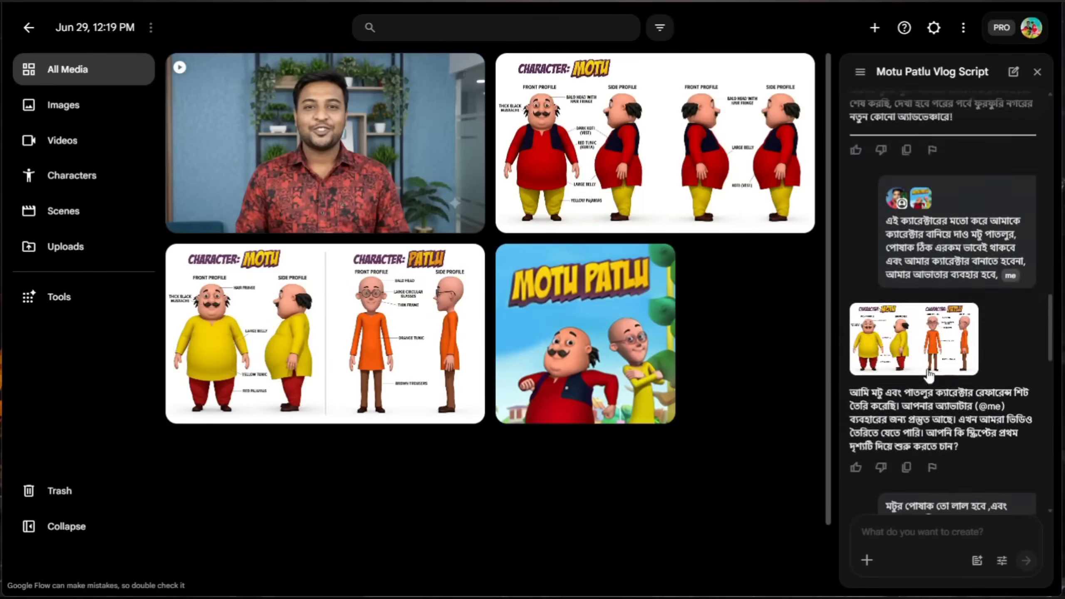
pyautogui.scroll(-10, 927, 375)
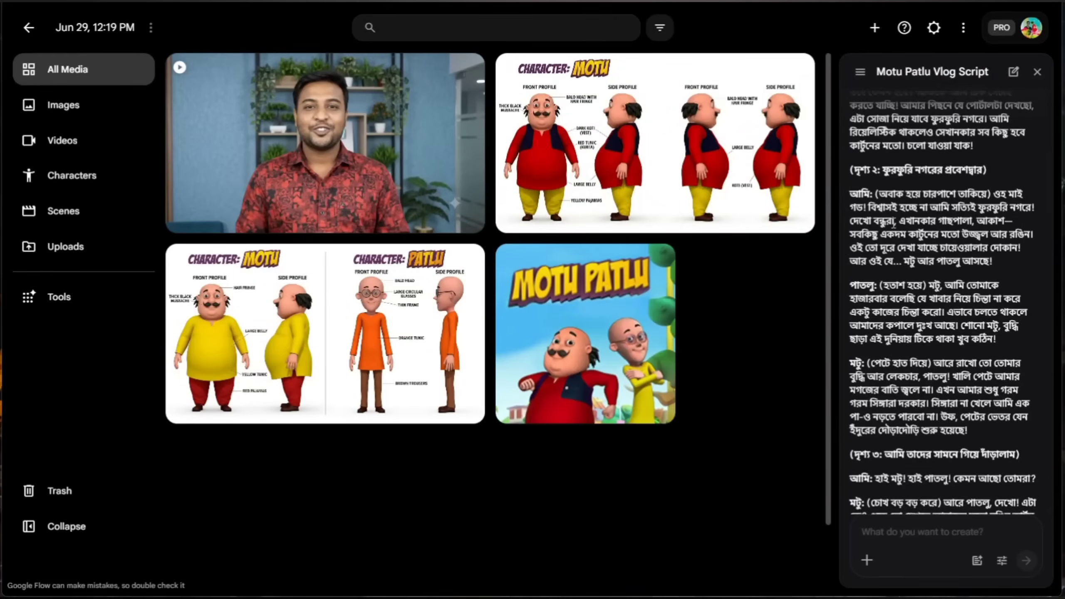
pyautogui.scroll(3, 891, 222)
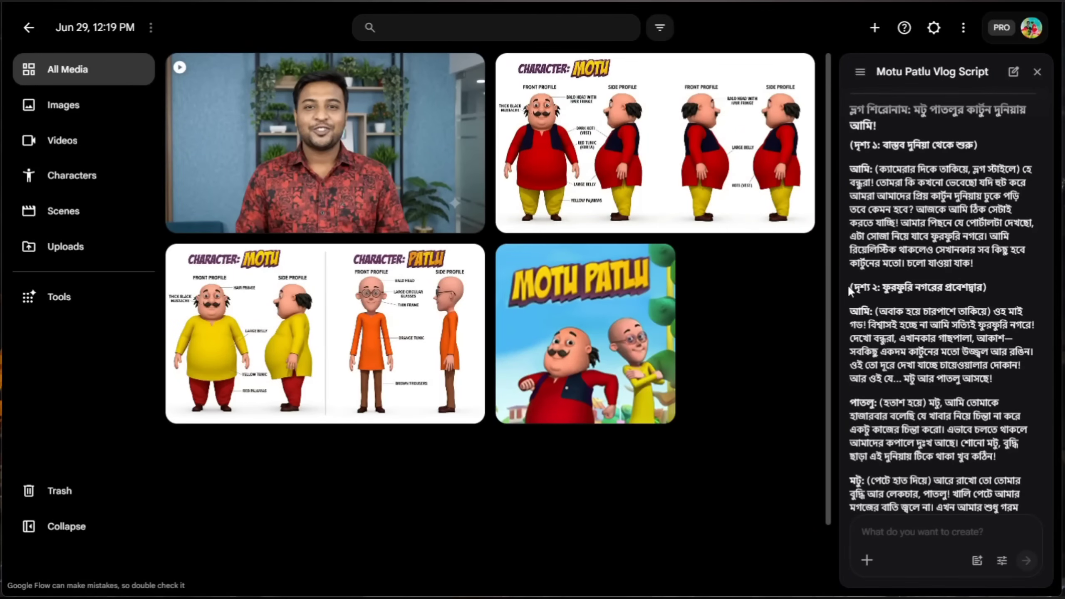
pyautogui.moveTo(848, 290); pyautogui.dragTo(998, 456)
pyautogui.scroll(-7, 1010, 419)
pyautogui.scroll(3, 1003, 409)
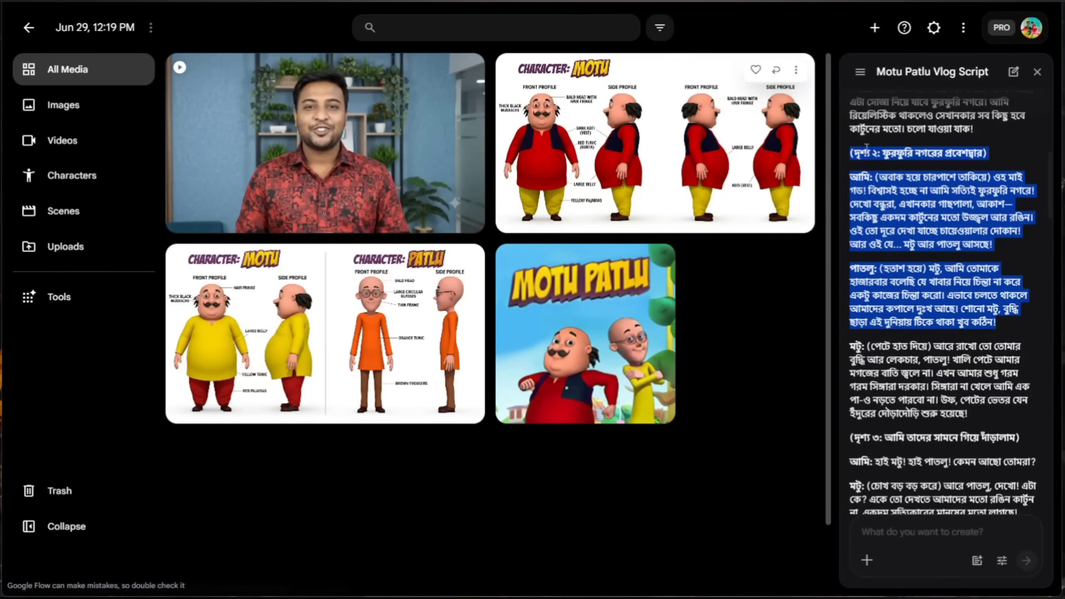
pyautogui.click(1003, 154)
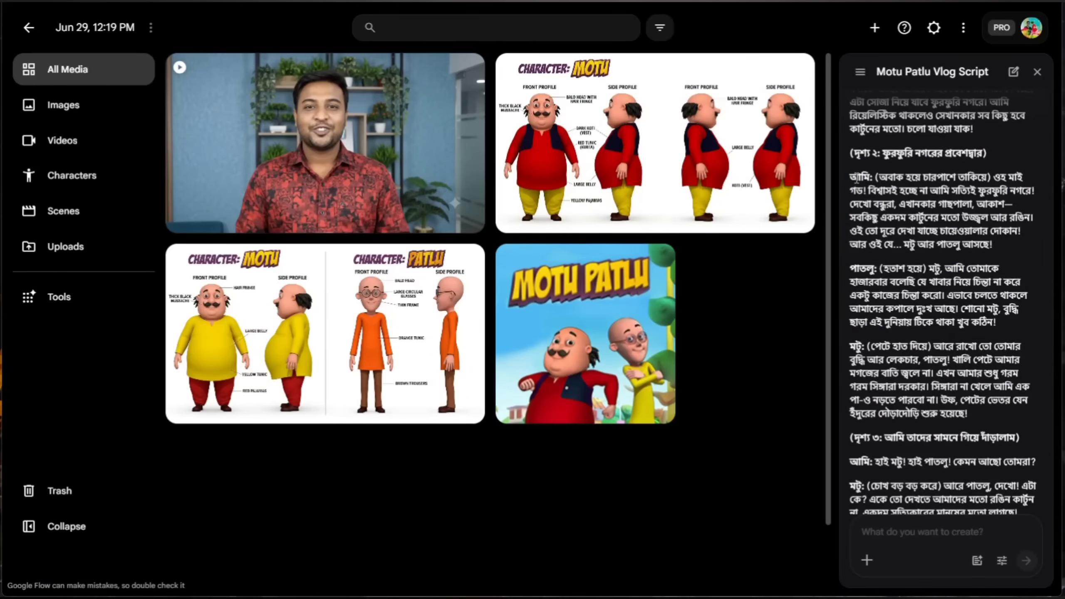
# Copy the second scene's dialogue by আমি, পাতলু and মটু from the script into the Agent prompt
pyautogui.moveTo(851, 177); pyautogui.dragTo(1006, 401)
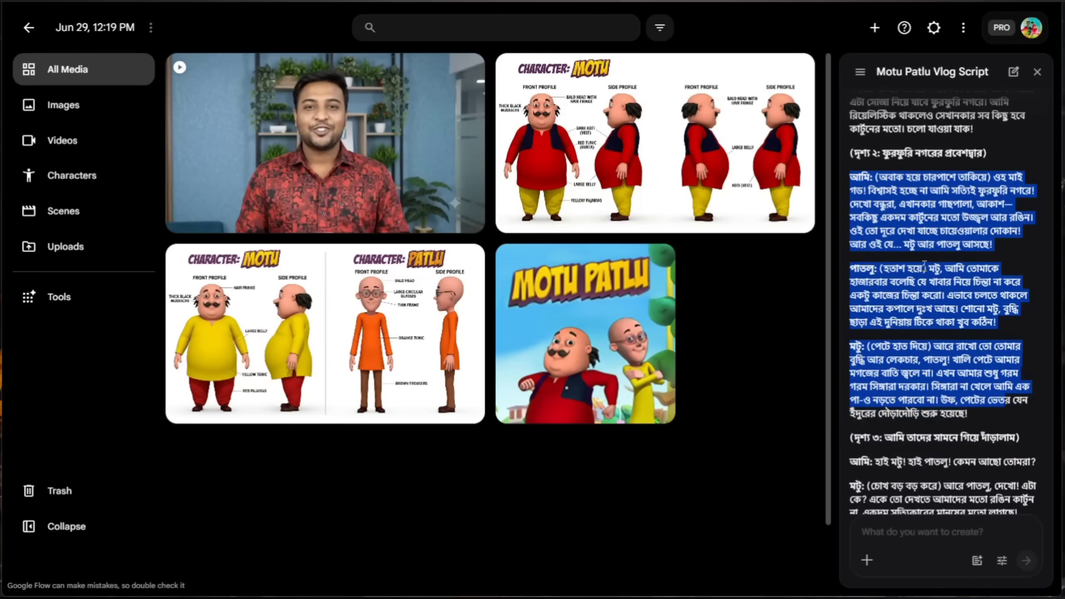
pyautogui.scroll(-15, 1006, 426)
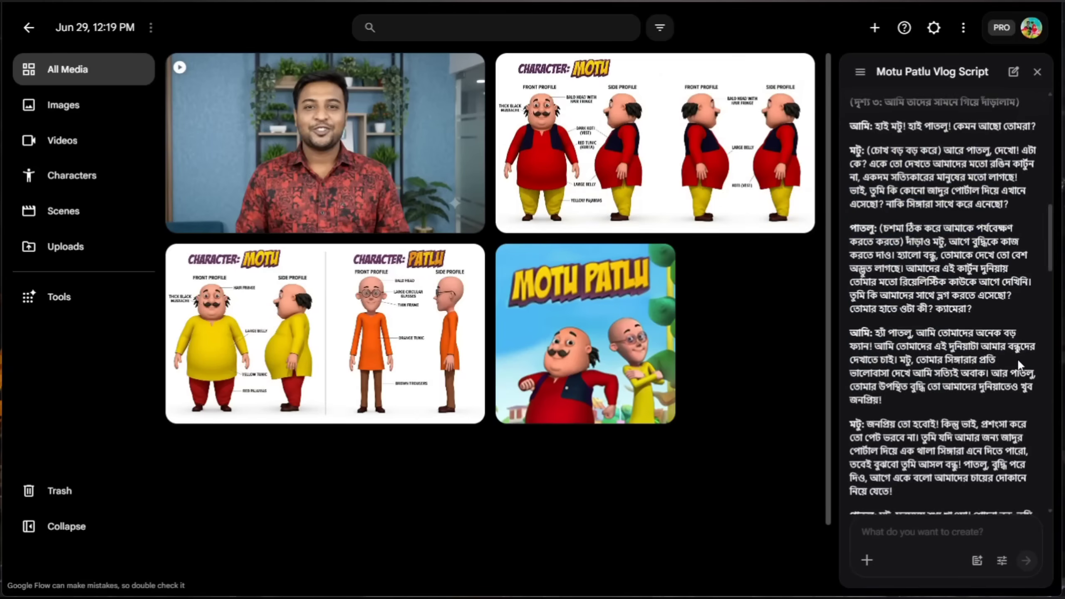
pyautogui.scroll(-2, 1006, 426)
pyautogui.click(894, 531)
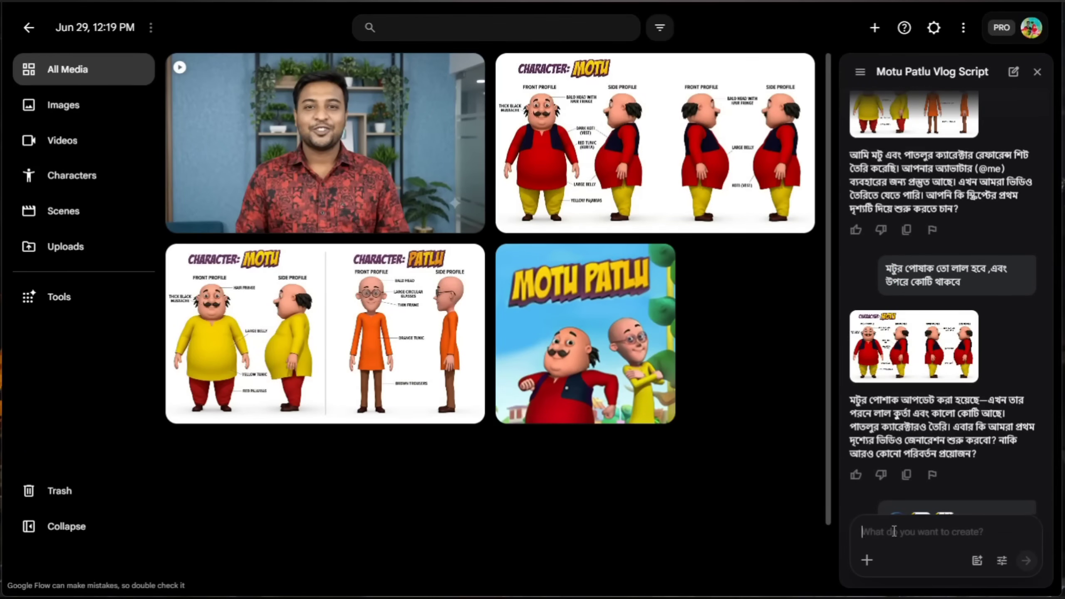
pyautogui.hotkey('ctrl', 'v')
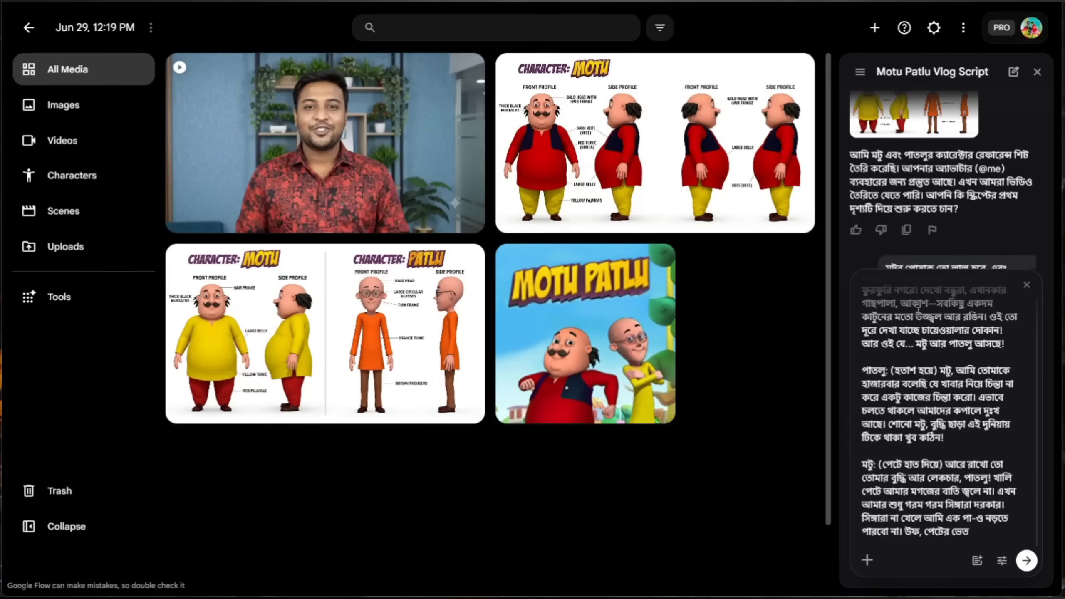
# Check the pasted dialogue against the script and copy the end of Motu's line, "পেটের ভেতর যেন ইঁদুরের দৌড়াদৌড়ি শুরু হয়েছে!"
pyautogui.scroll(2, 966, 445)
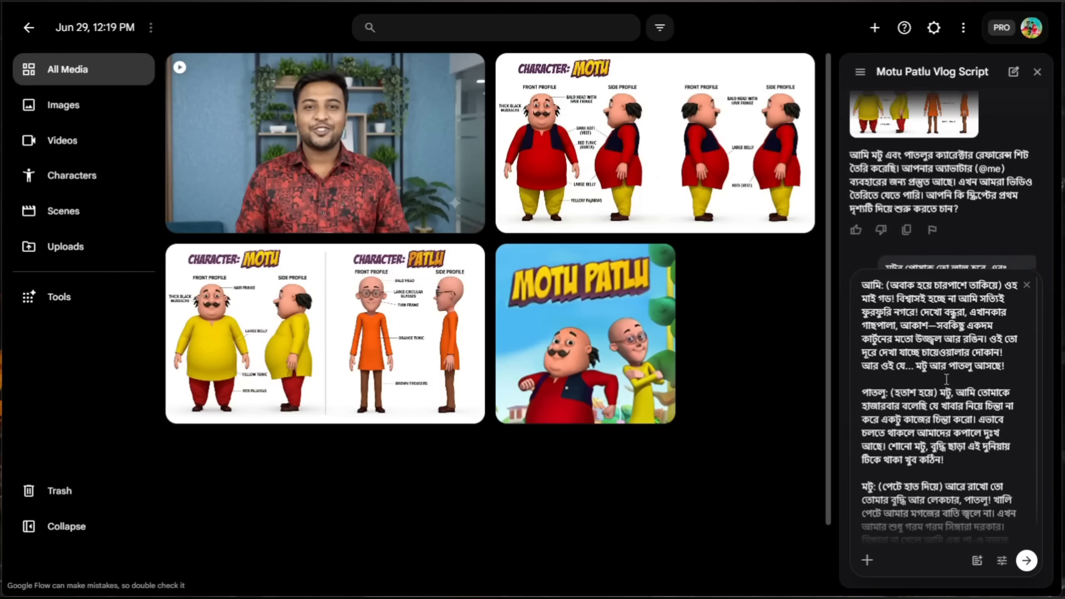
pyautogui.scroll(5, 948, 143)
pyautogui.scroll(10, 949, 143)
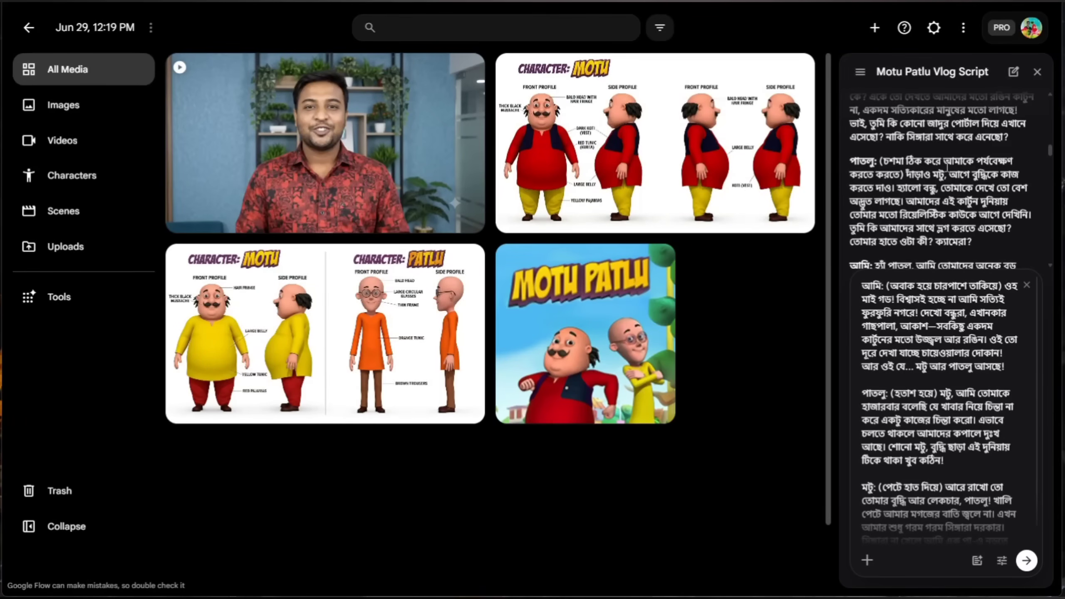
pyautogui.scroll(-4, 946, 165)
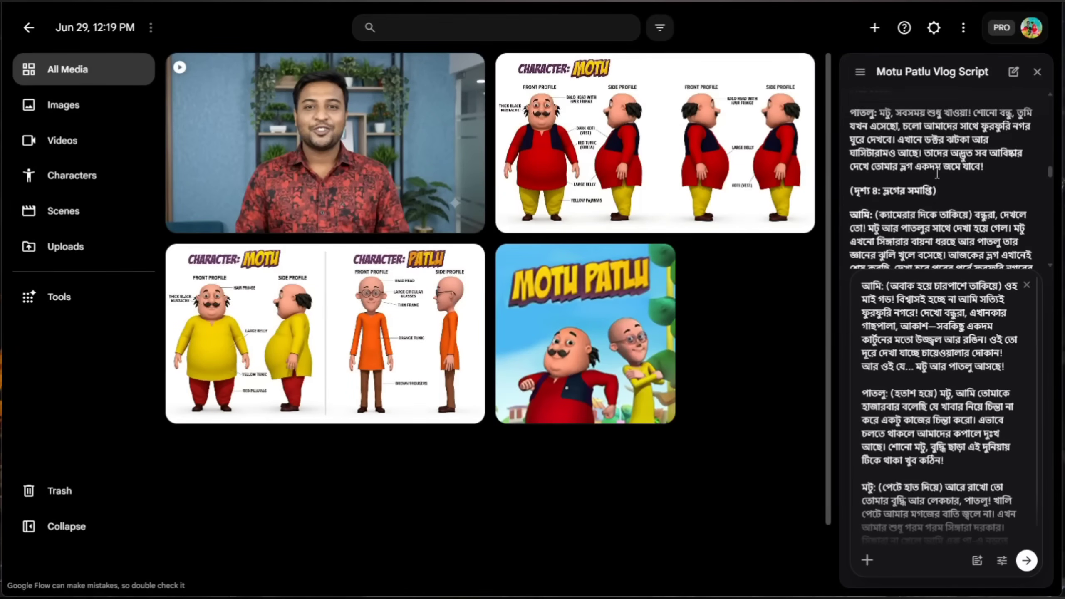
pyautogui.scroll(6, 933, 185)
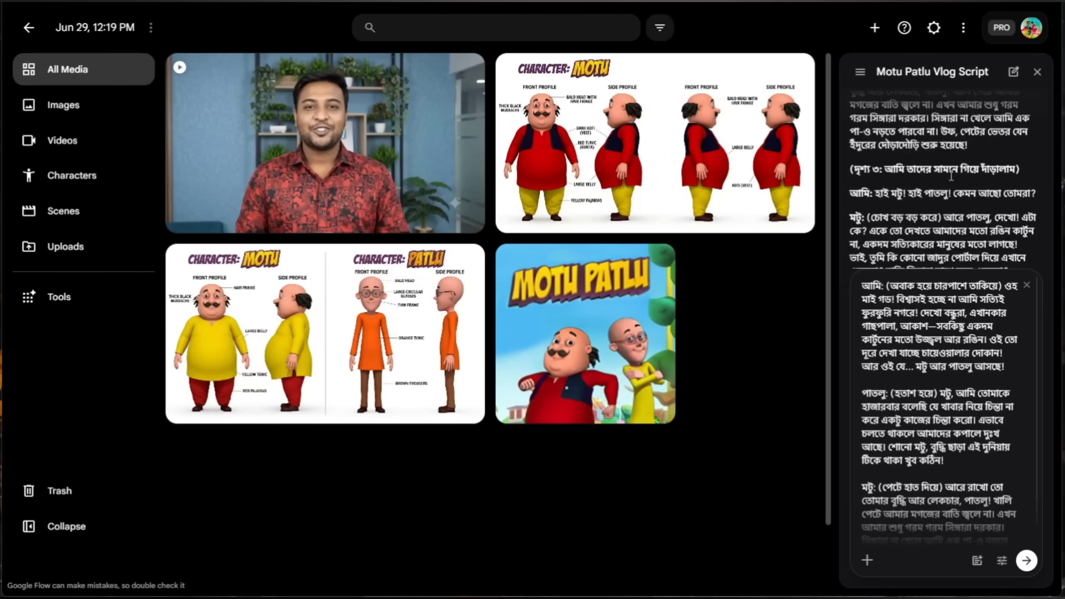
pyautogui.scroll(2, 939, 176)
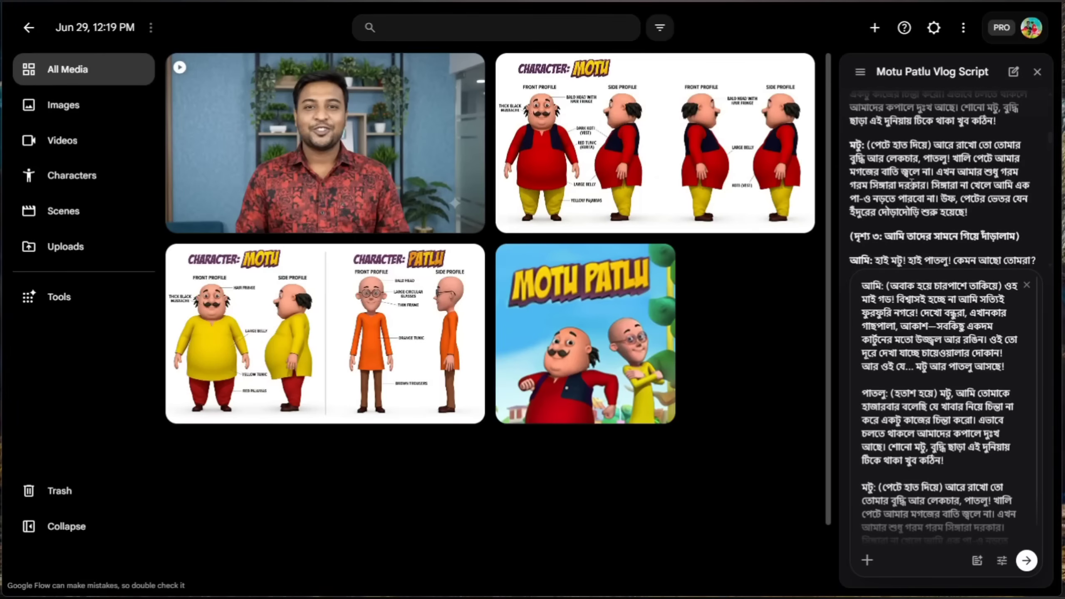
pyautogui.scroll(-1, 1035, 348)
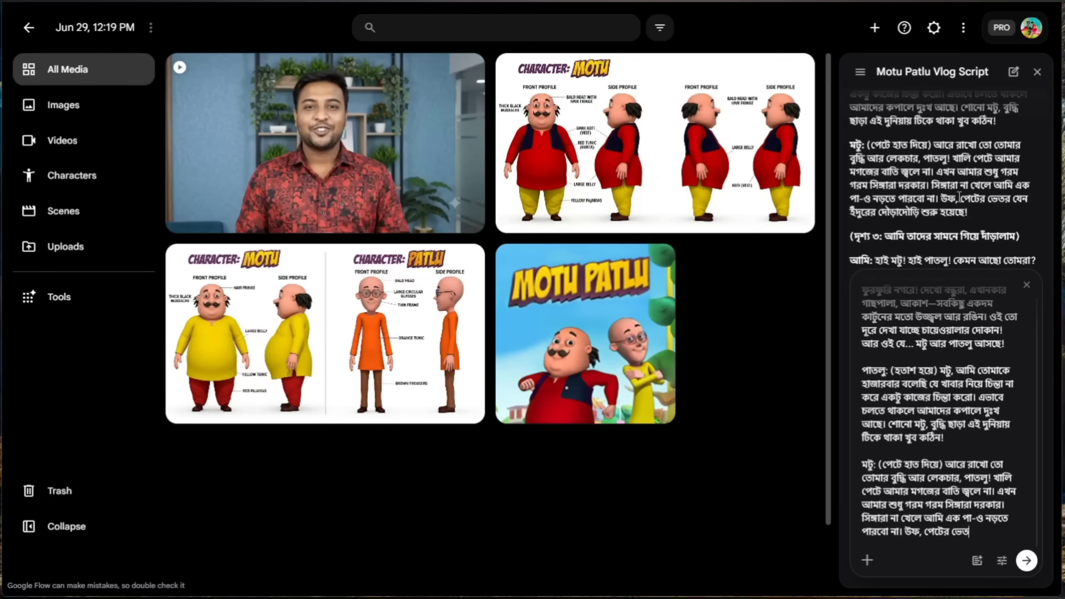
pyautogui.moveTo(960, 198); pyautogui.dragTo(980, 212)
pyautogui.hotkey('ctrl', 'c')
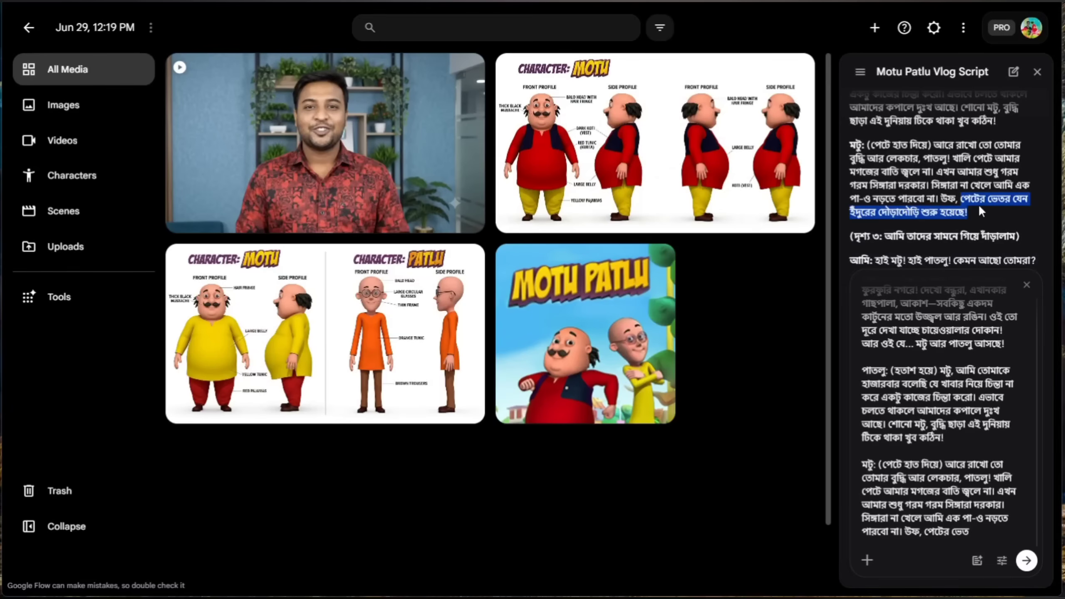
pyautogui.rightClick(982, 195)
pyautogui.click(831, 214)
# Replace the cut-off words "পেটের ভেত" at the end of the prompt with the copied full phrase
pyautogui.click(983, 543)
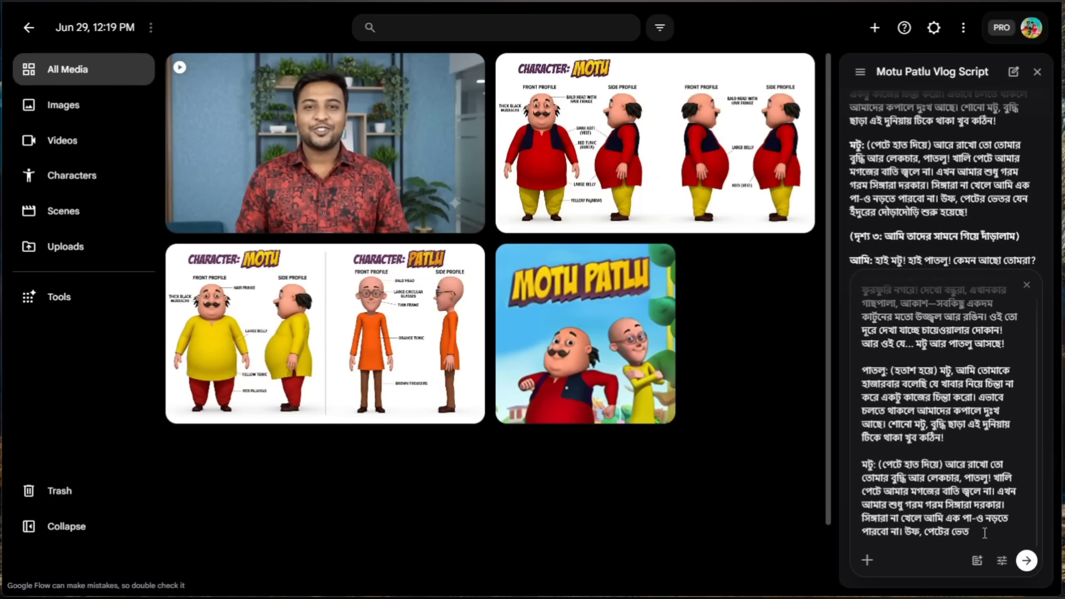
pyautogui.press('BackSpace')
pyautogui.press('BackSpace')
pyautogui.press('BackSpace')
pyautogui.press('BackSpace')
pyautogui.press('BackSpace')
pyautogui.press('BackSpace')
pyautogui.press('BackSpace')
pyautogui.press('BackSpace')
pyautogui.press('BackSpace')
pyautogui.hotkey('ctrl', 'v')
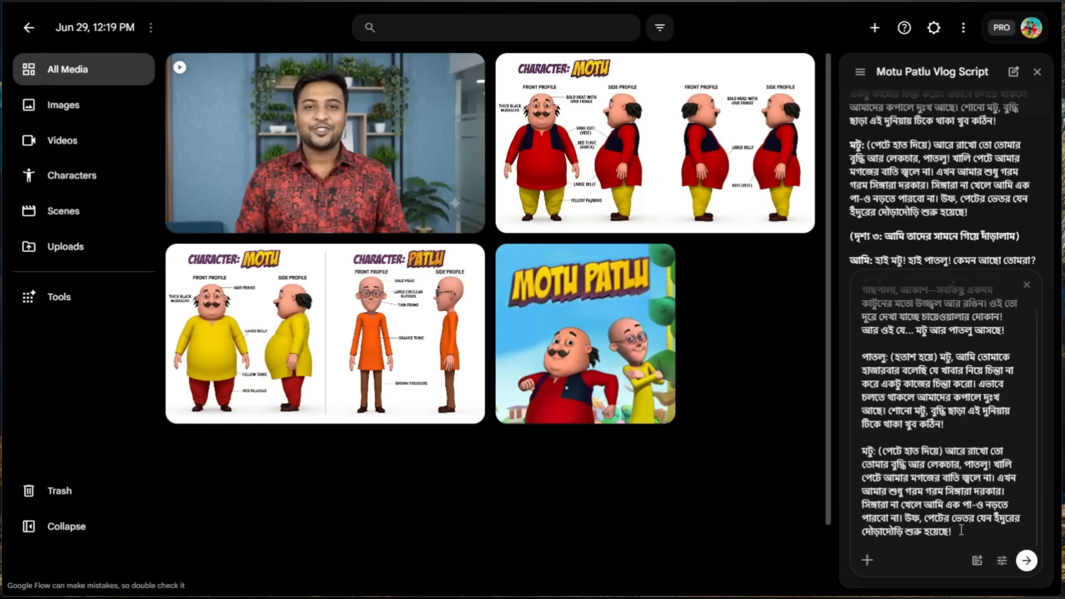
# Add the request "এবার এইটার ভিডিও বানিয়ে দাও" on a new line below the dialogue and send it to the Agent
pyautogui.hotkey('shift', 'Return')
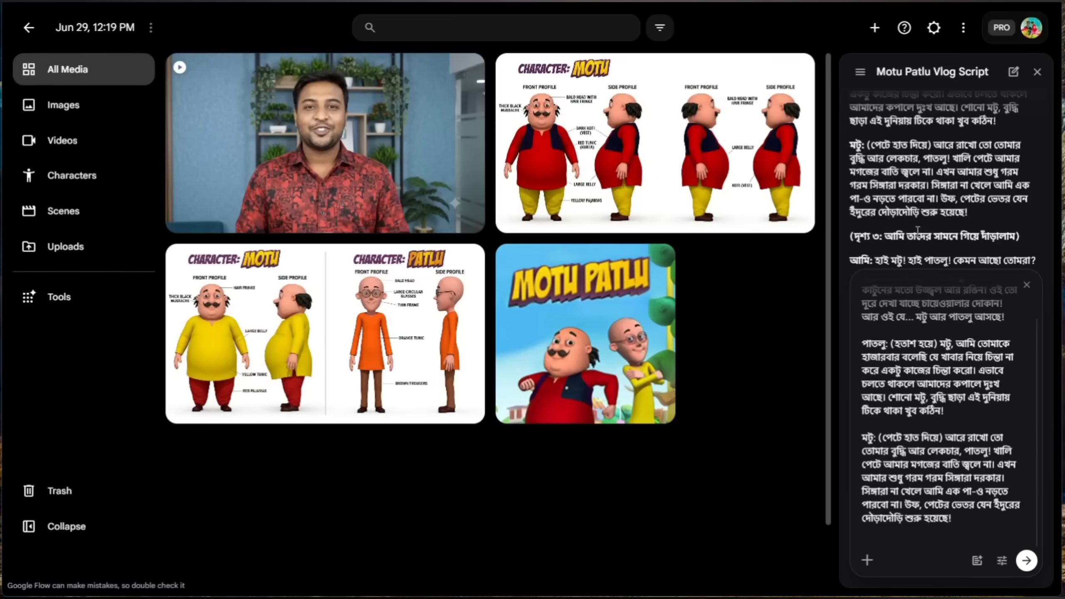
pyautogui.write('ebar')
pyautogui.press('BackSpace')
pyautogui.press('BackSpace')
pyautogui.press('BackSpace')
pyautogui.press('BackSpace')
pyautogui.write('এএবার এই')
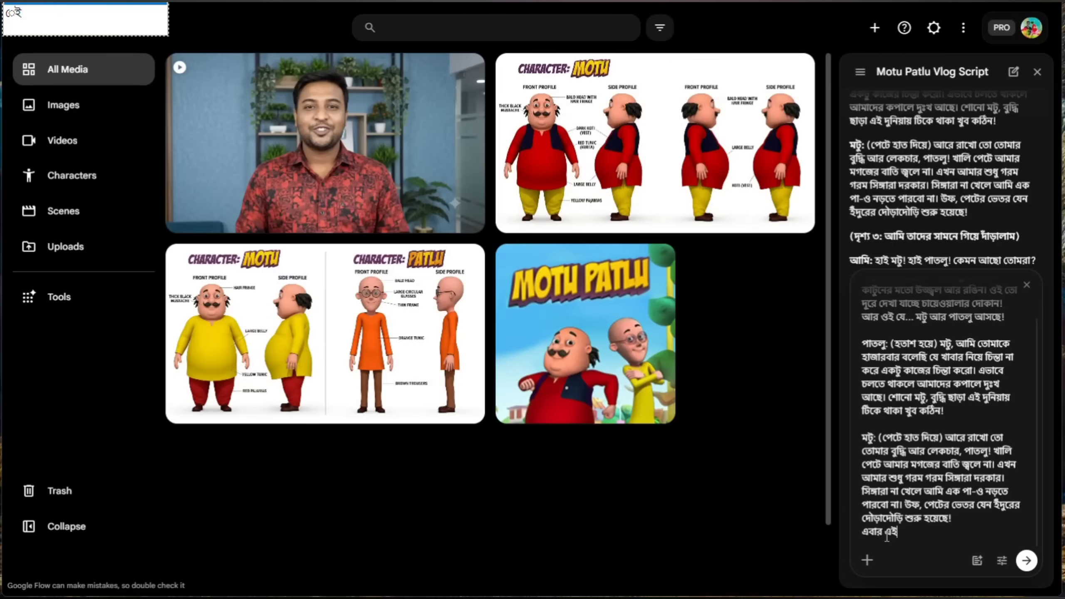
pyautogui.write('টার ভি')
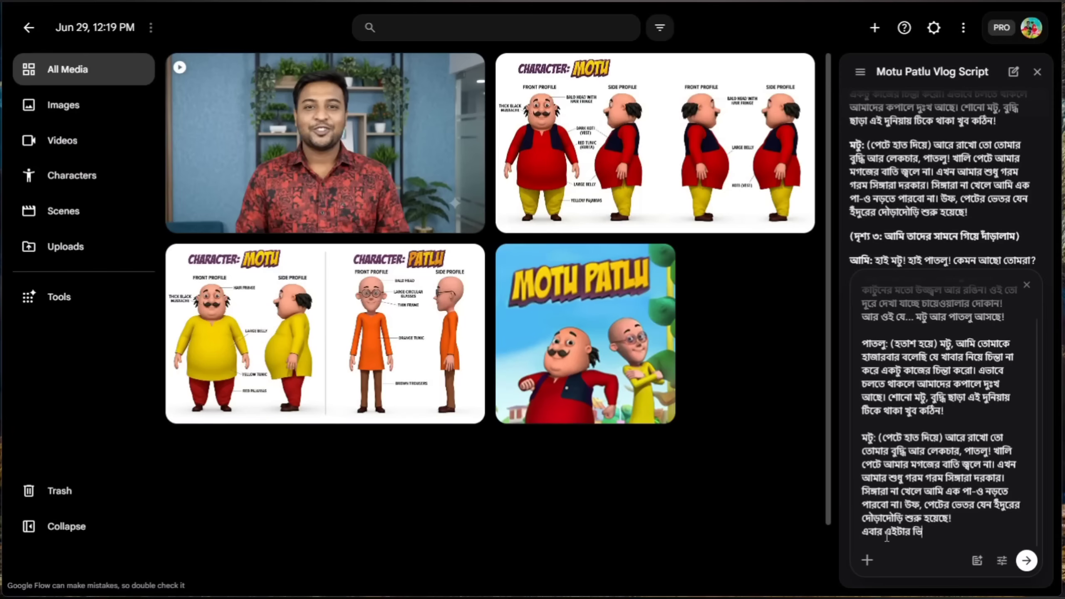
pyautogui.write('ডিও বানিয়ে দ')
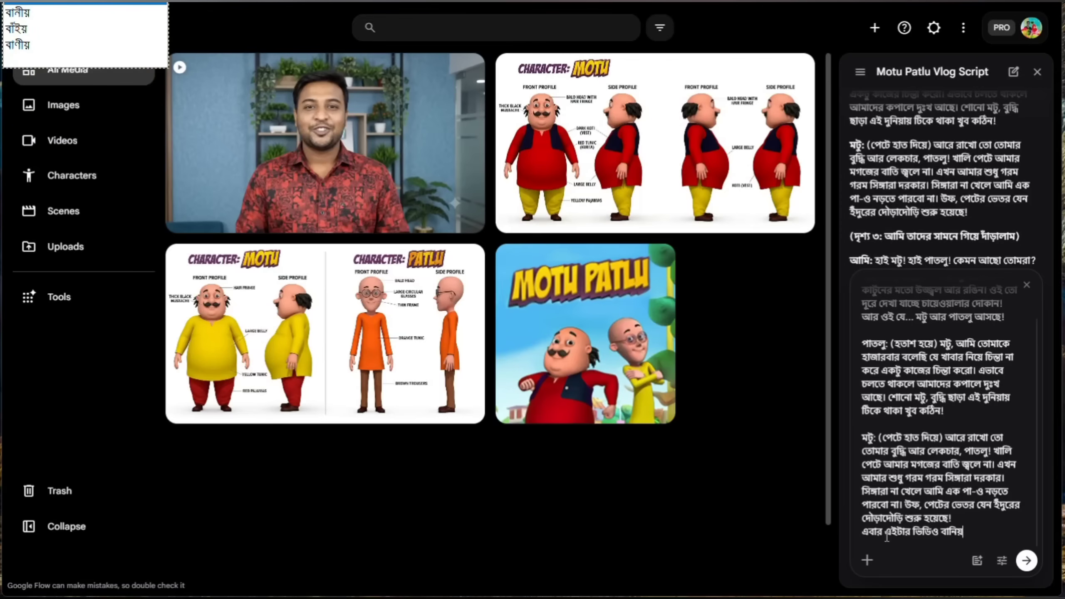
pyautogui.write('াও')
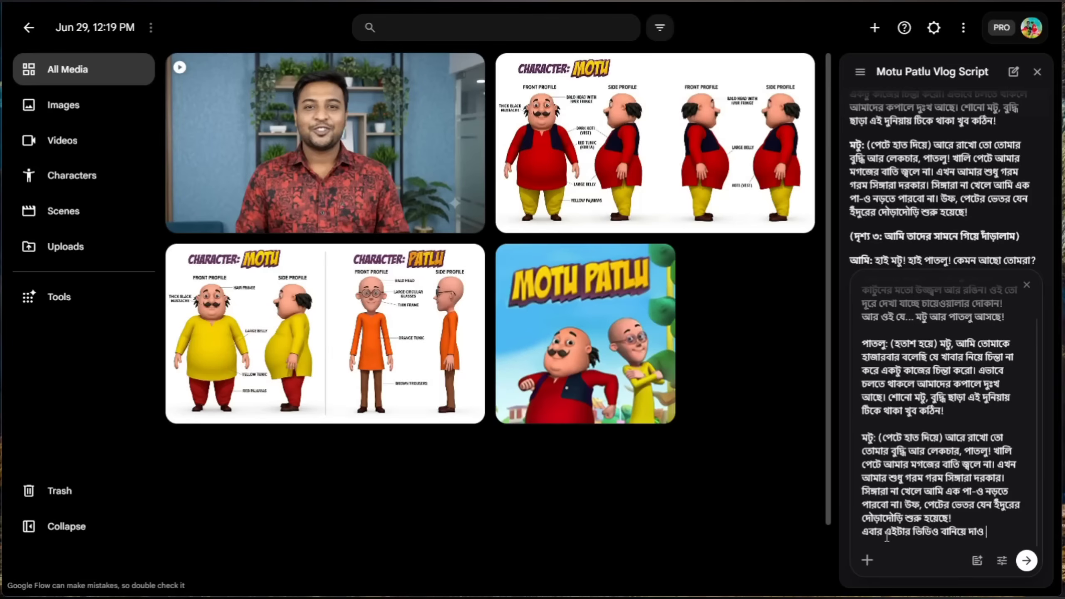
pyautogui.press('Return')
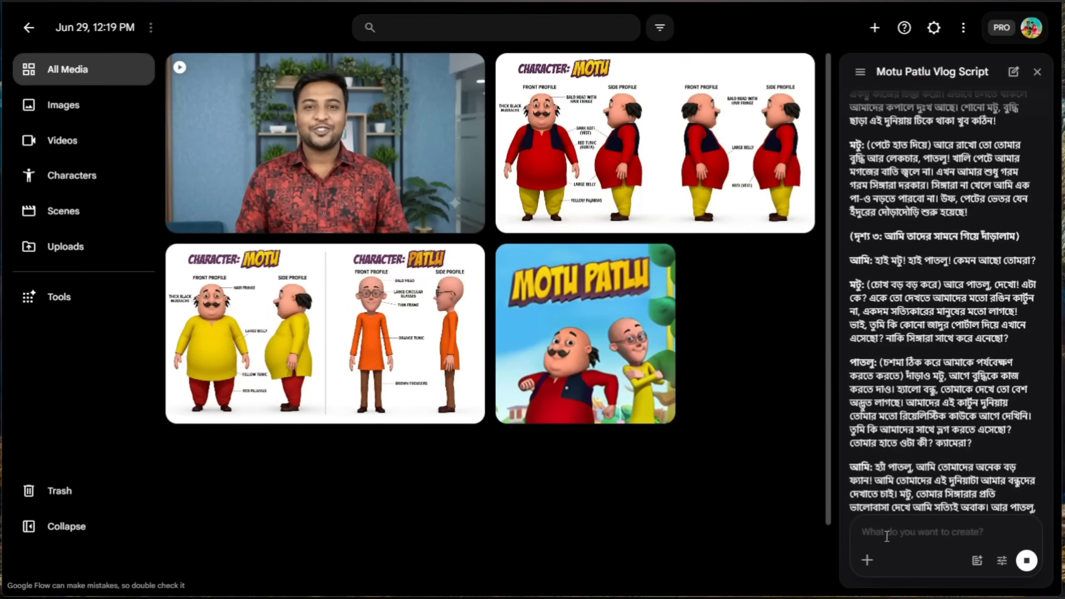
# Play the generated second-scene video of the avatar in the cartoon town, and return to the project media
pyautogui.scroll(15, 943, 419)
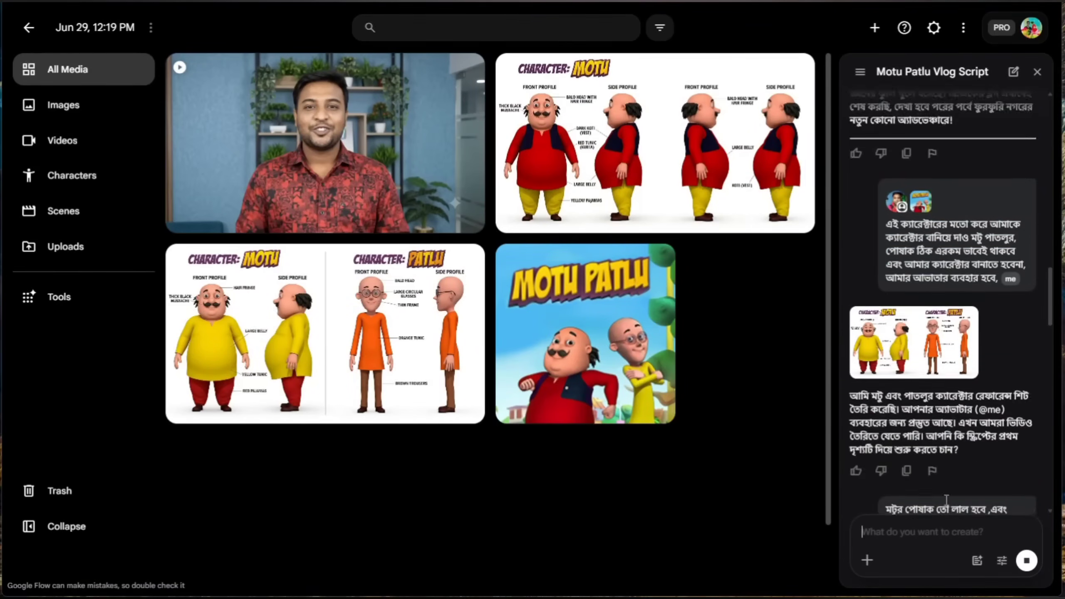
pyautogui.moveTo(1050, 369); pyautogui.dragTo(1050, 505)
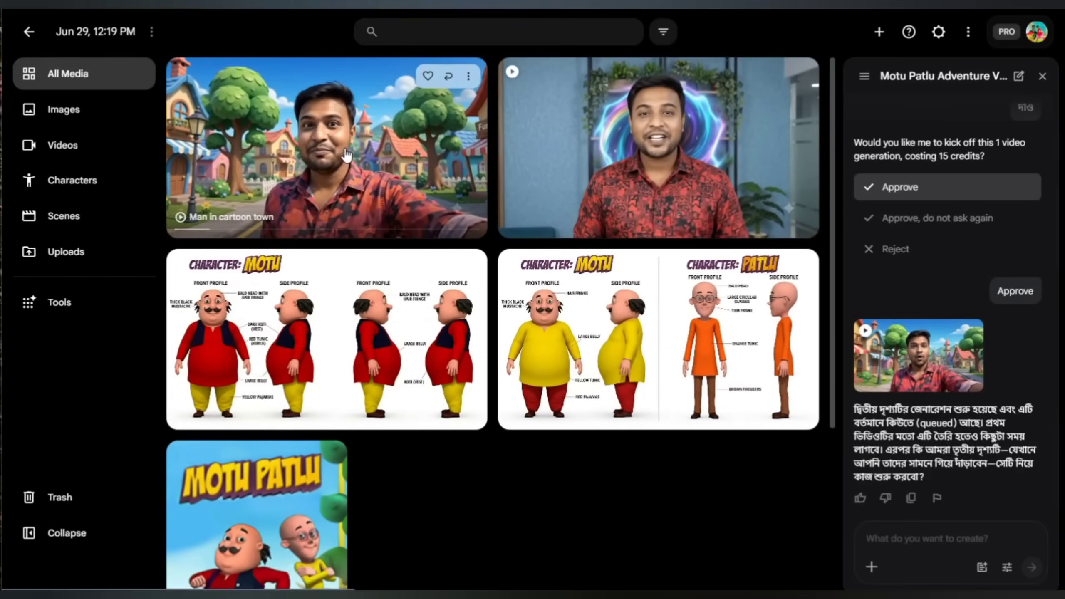
pyautogui.click(344, 150)
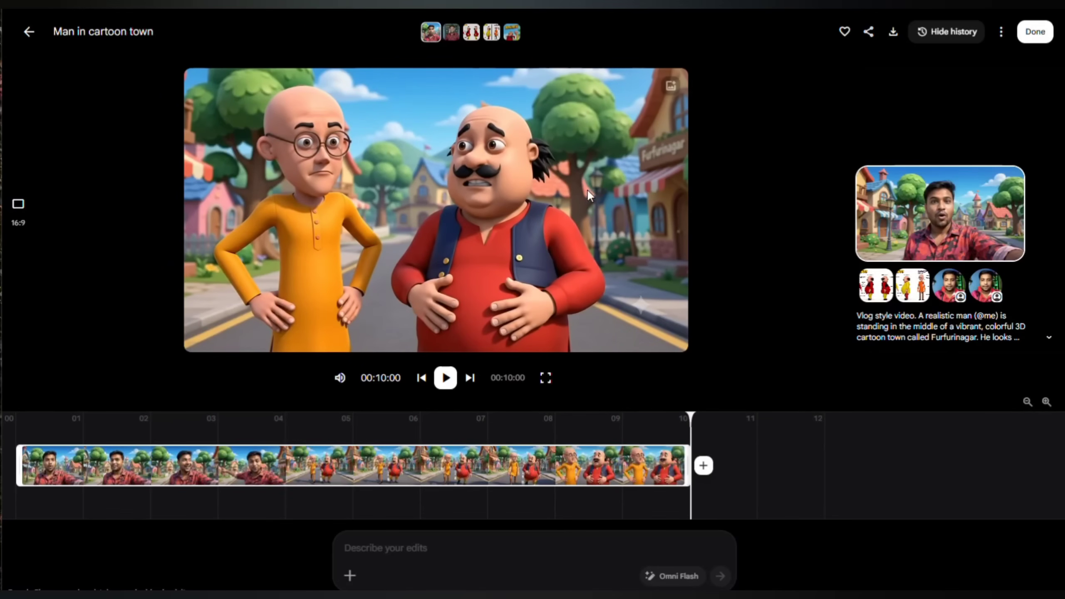
pyautogui.click(29, 32)
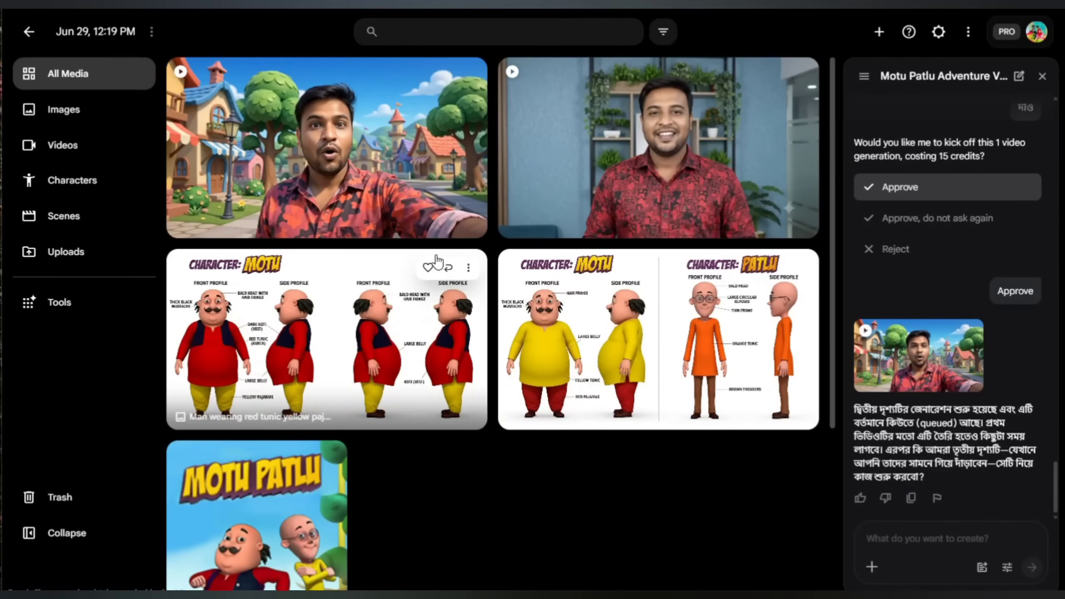
# Find scene 3 in the Agent's script and copy its dialogue from "আমি: হাই মটু! হাই পাতলু!" through the line ending "জনপ্রিয়!"
pyautogui.scroll(15, 897, 355)
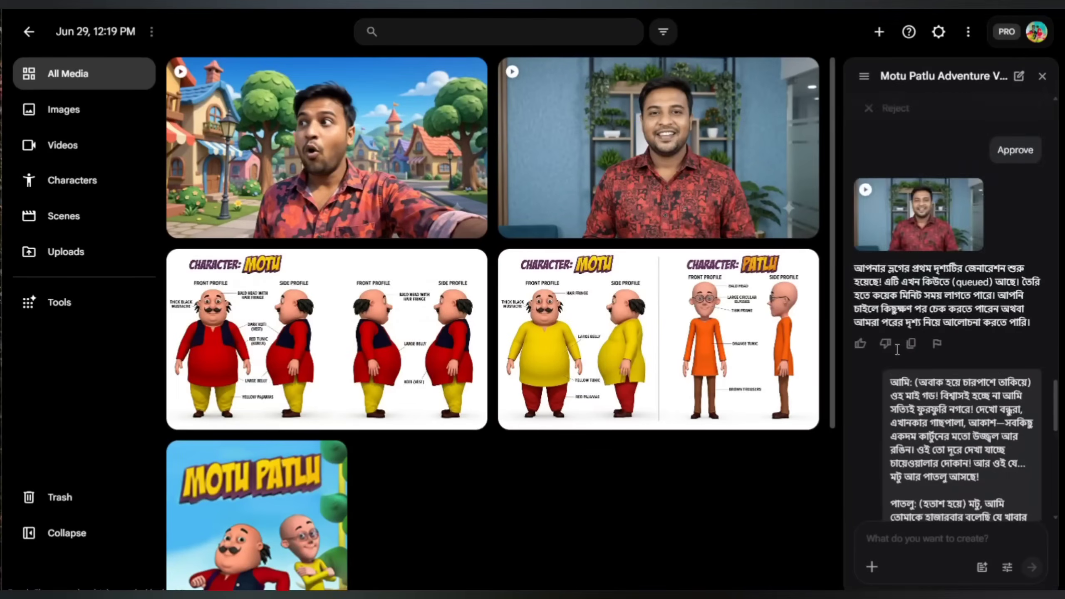
pyautogui.scroll(15, 893, 354)
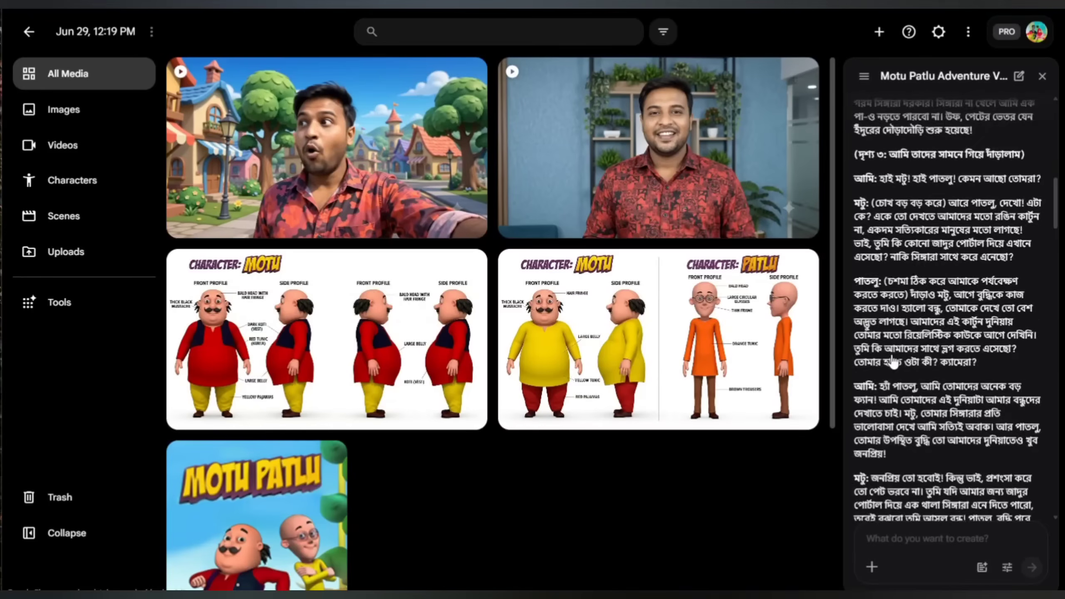
pyautogui.scroll(-3, 892, 352)
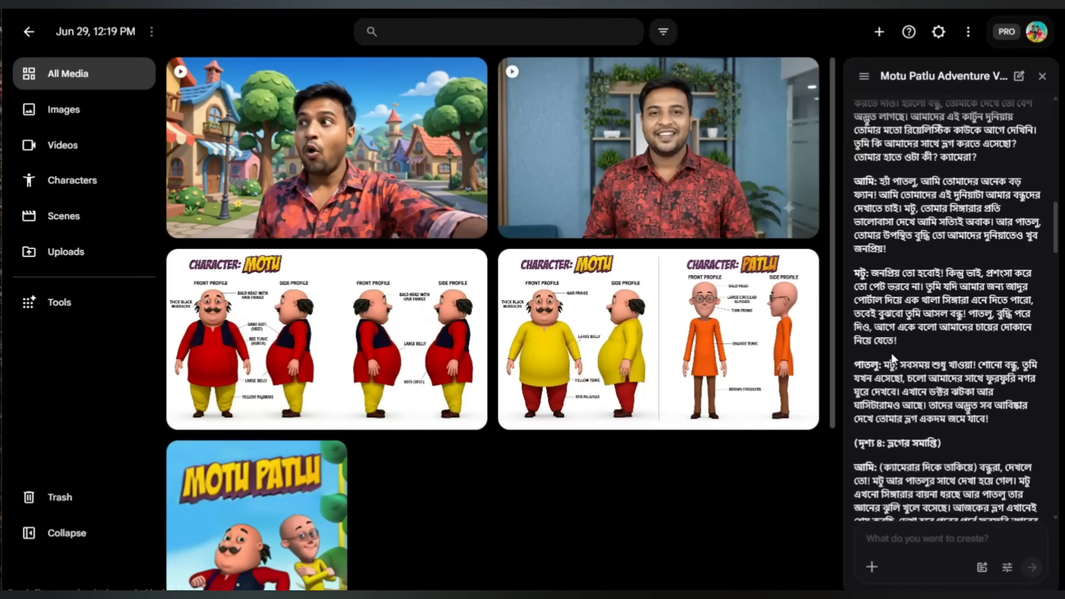
pyautogui.scroll(2, 891, 352)
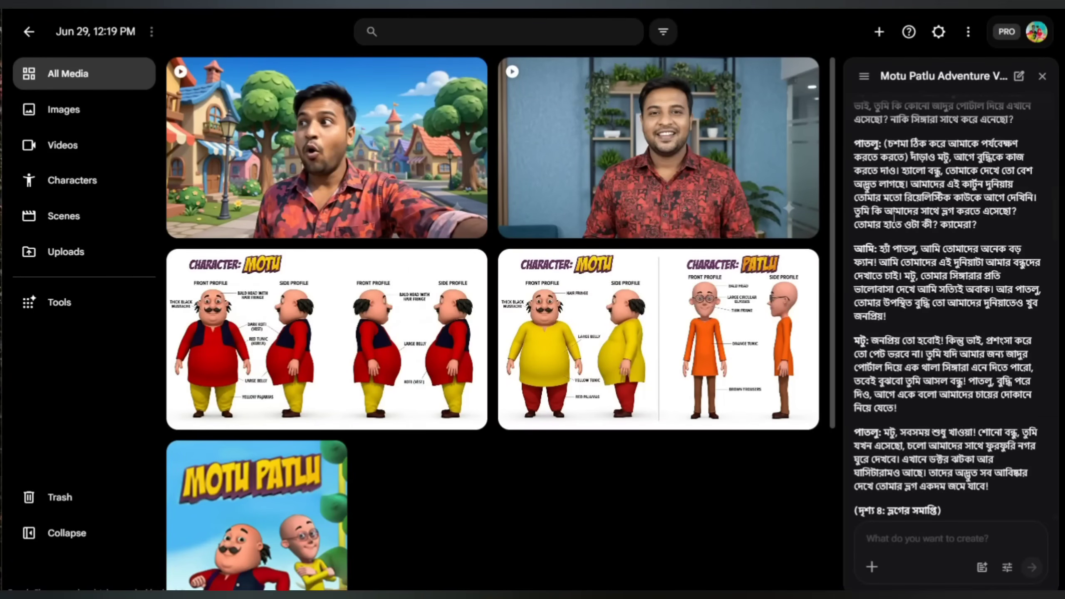
pyautogui.scroll(3, 893, 216)
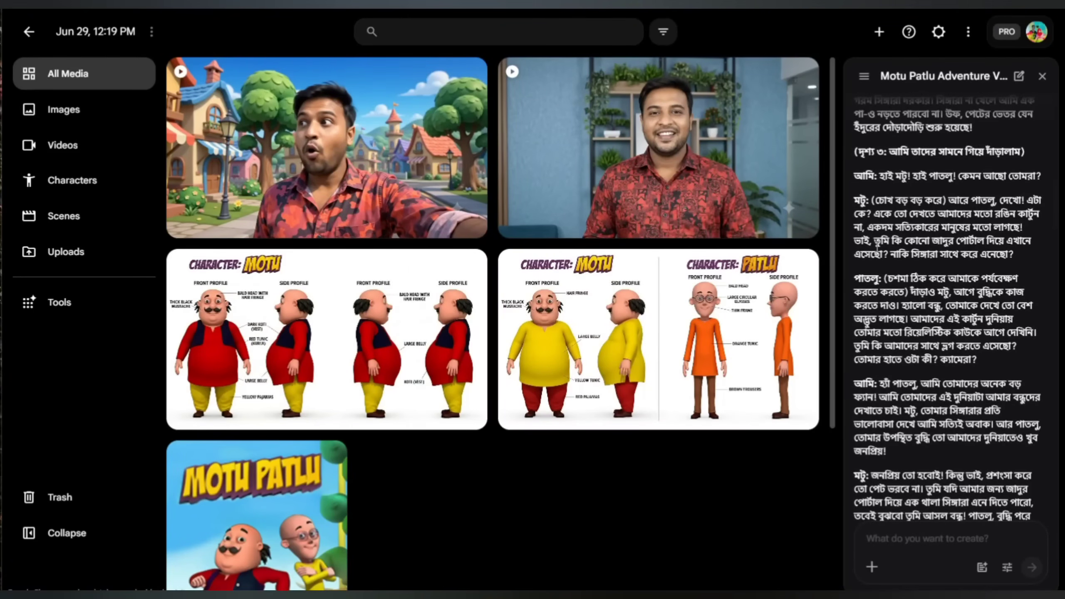
pyautogui.scroll(-3, 877, 245)
pyautogui.scroll(3, 877, 245)
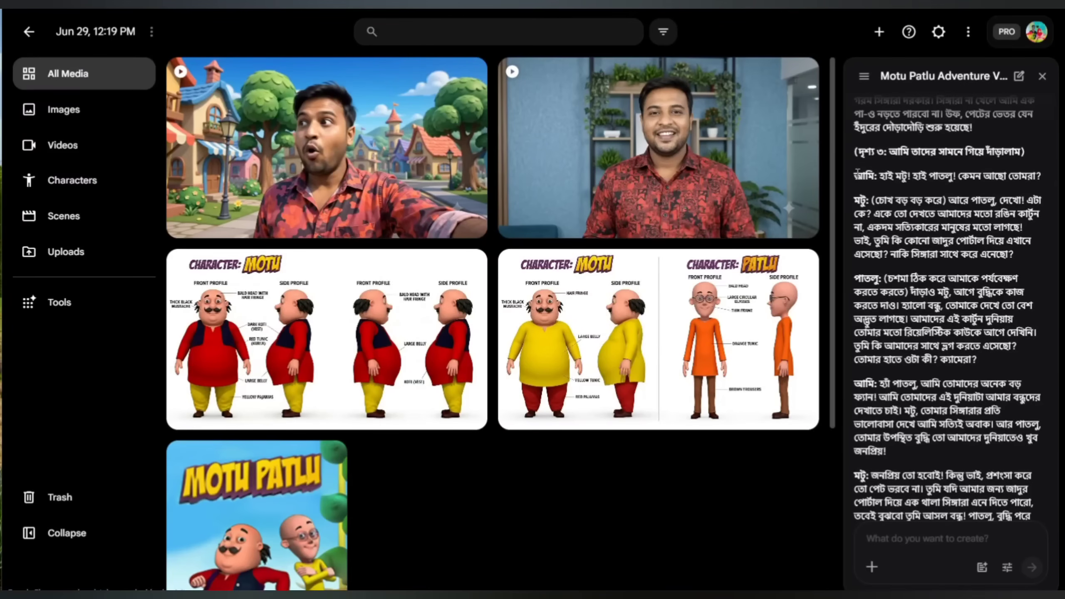
pyautogui.moveTo(856, 174); pyautogui.dragTo(1021, 451)
pyautogui.rightClick(972, 400)
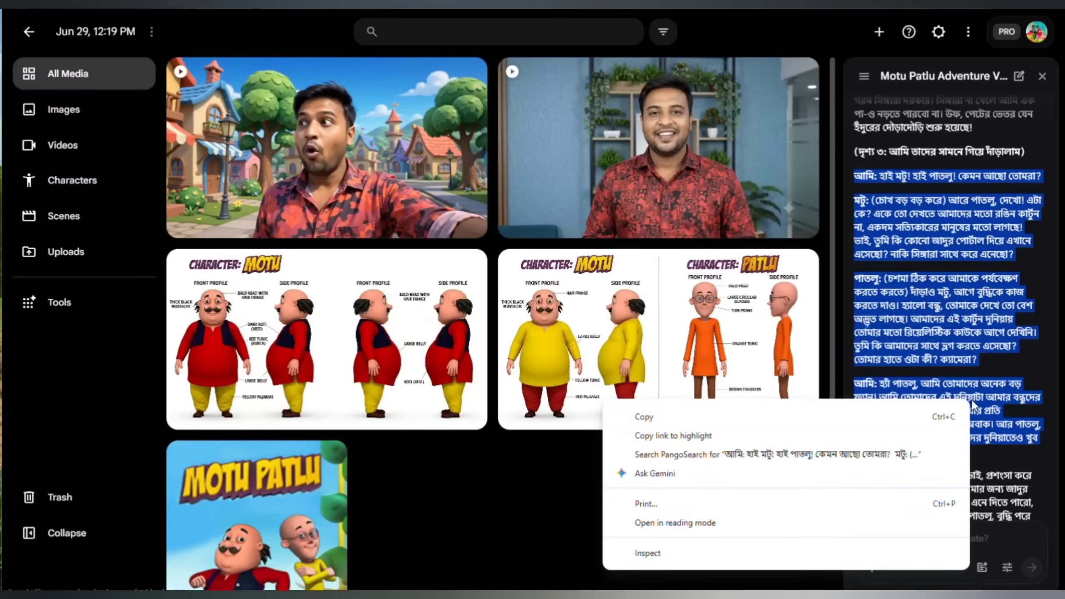
pyautogui.click(808, 416)
# Paste the copied third-scene dialogue into the Agent's prompt
pyautogui.scroll(-10, 930, 440)
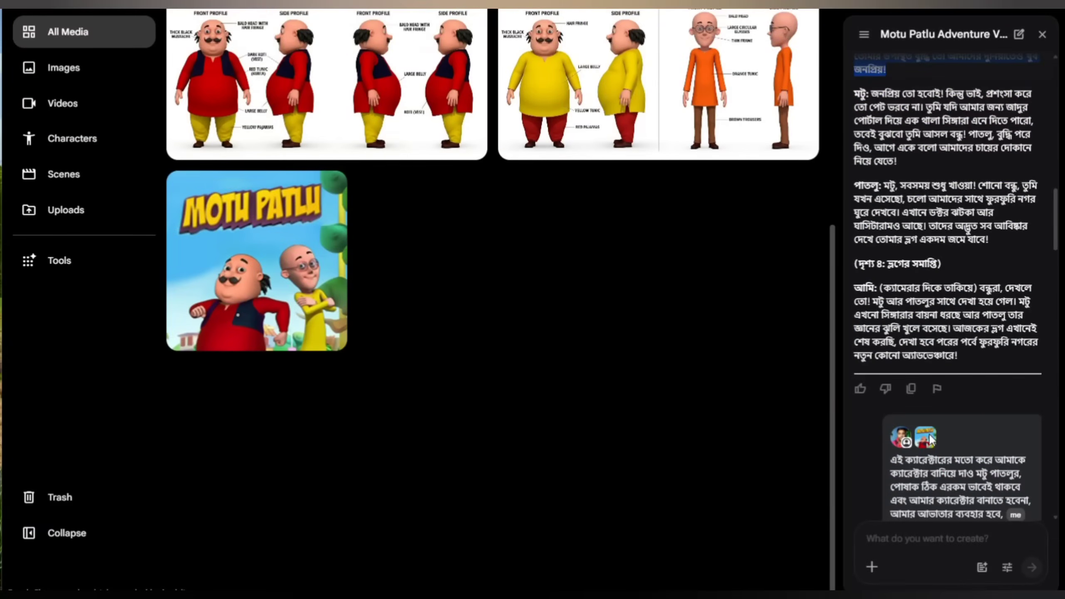
pyautogui.scroll(-5, 929, 441)
pyautogui.click(899, 534)
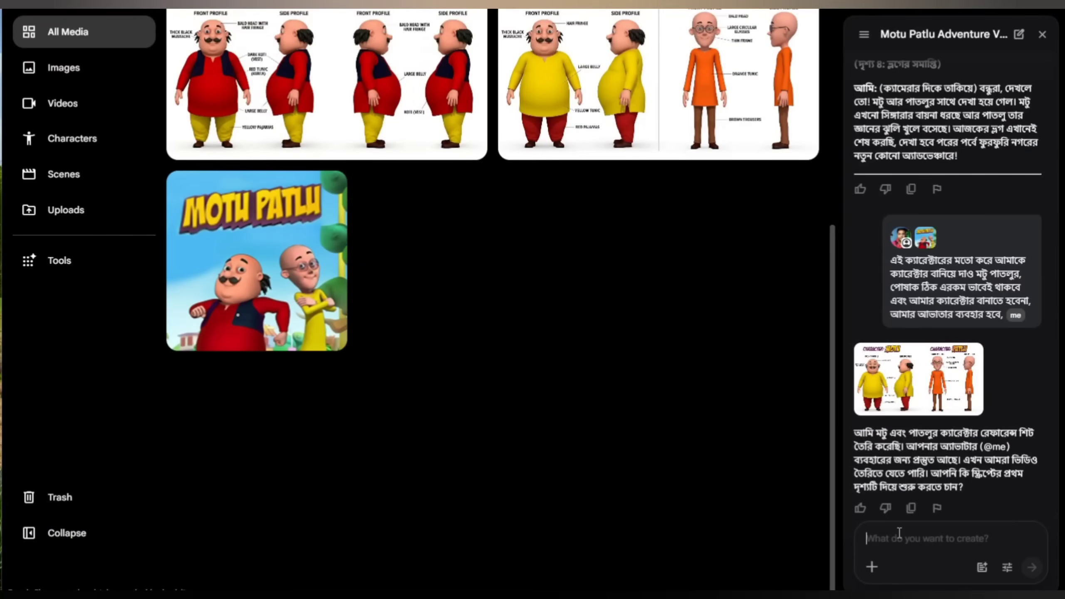
pyautogui.hotkey('ctrl', 'v')
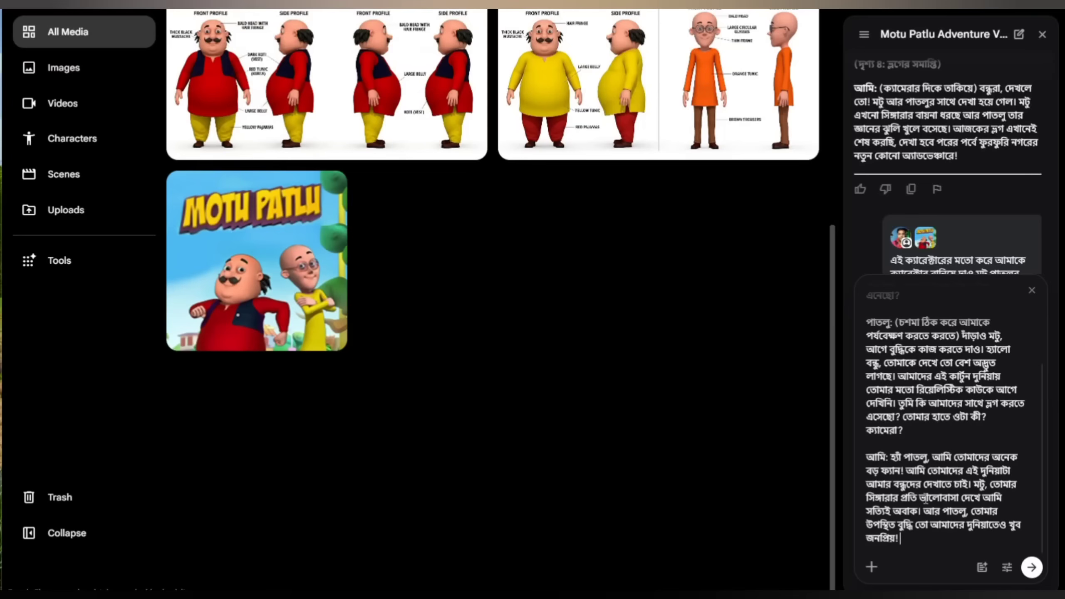
# Add the request "এটা দিয়ে এবার ভিডিও বানাও" after the pasted dialogue and send it to the Agent
pyautogui.write('এটা')
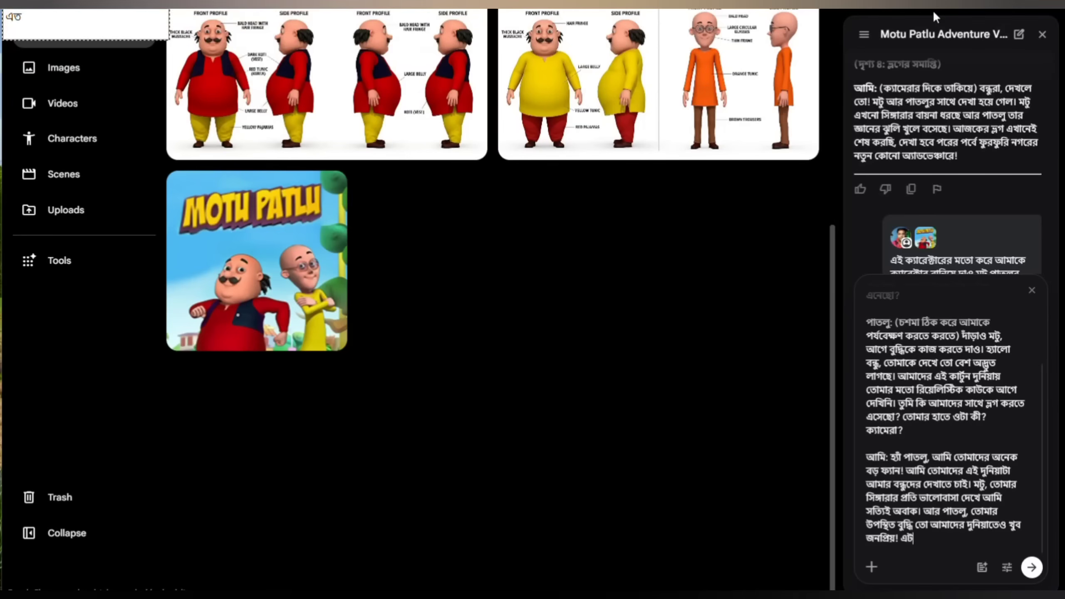
pyautogui.write(' দি')
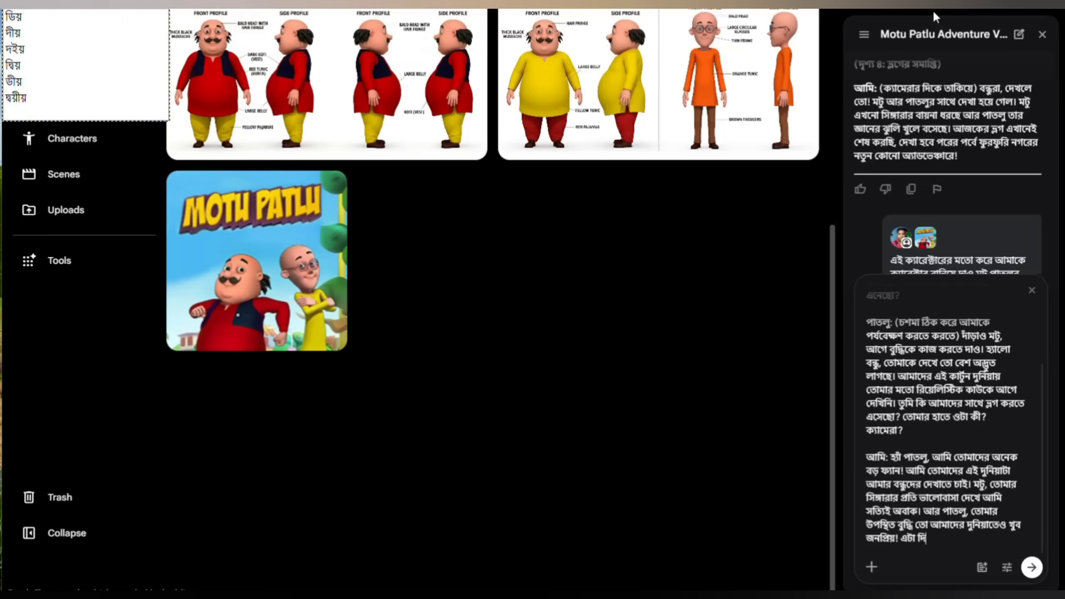
pyautogui.write('য়ে এবার')
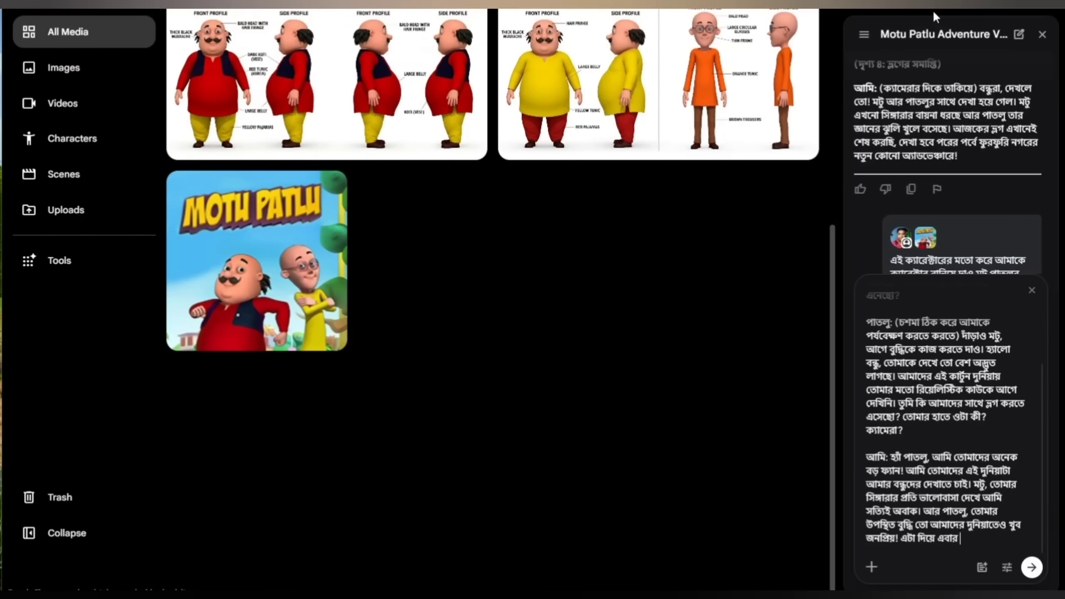
pyautogui.write(' ভিডিও বানাও')
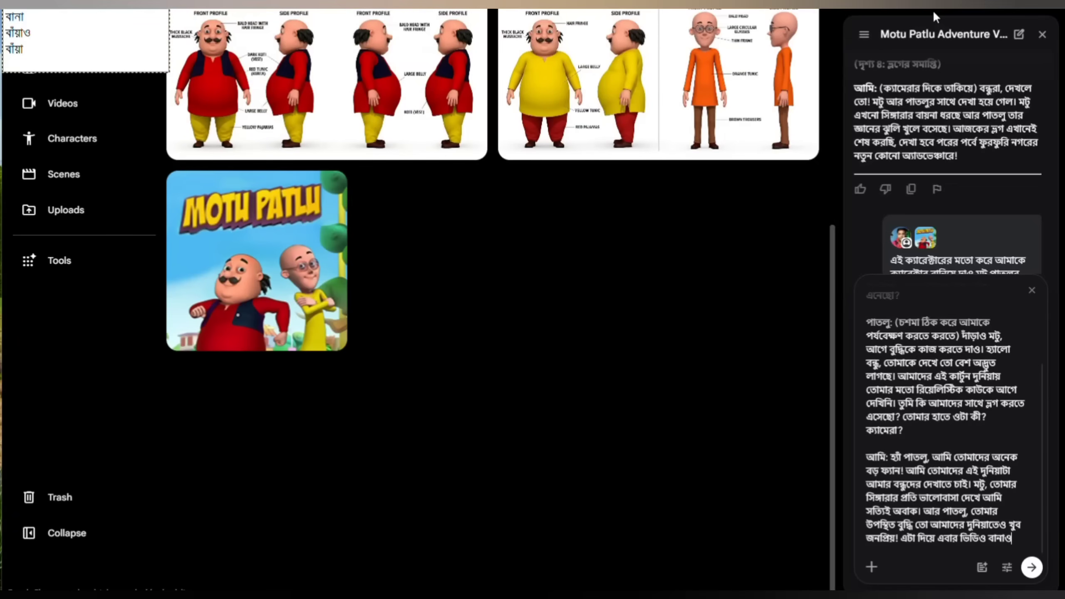
pyautogui.press('Return')
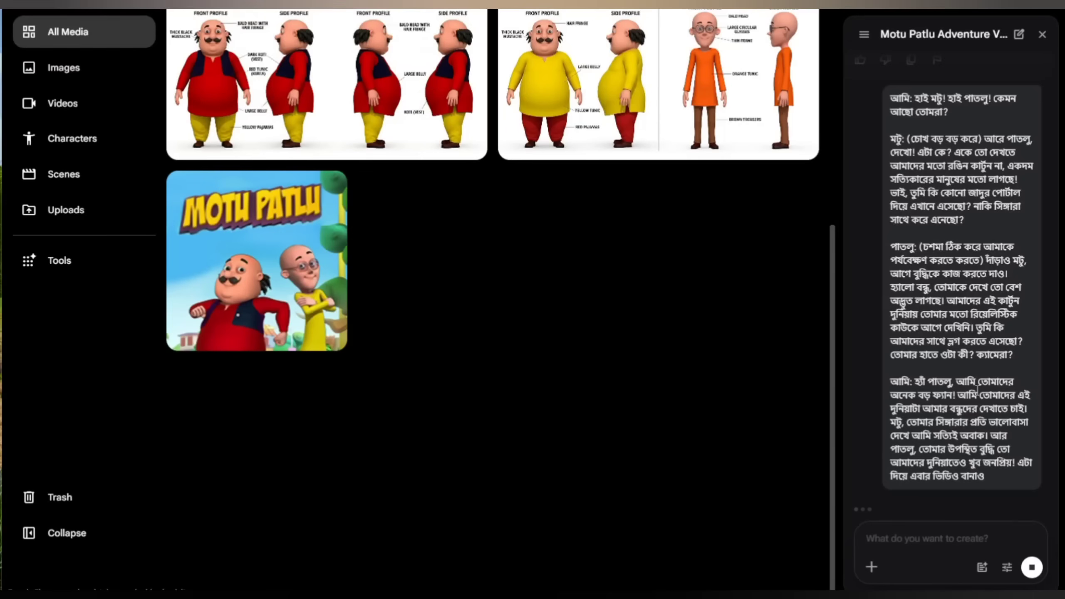
# Approve the single video generation costing 15 credits for the third scene
pyautogui.scroll(2, 457, 303)
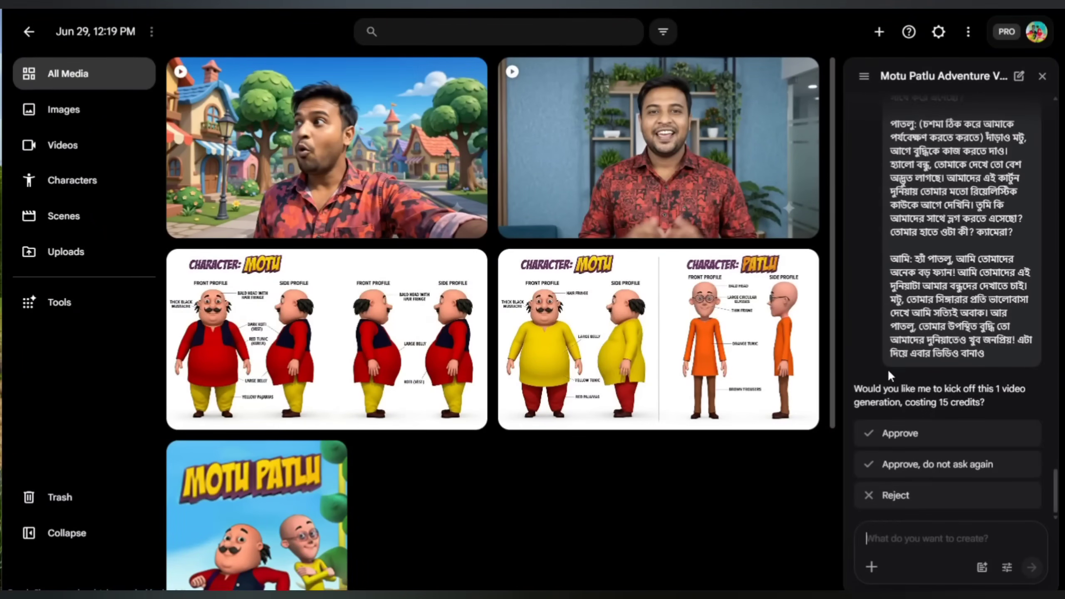
pyautogui.click(890, 434)
pyautogui.scroll(-2, 567, 395)
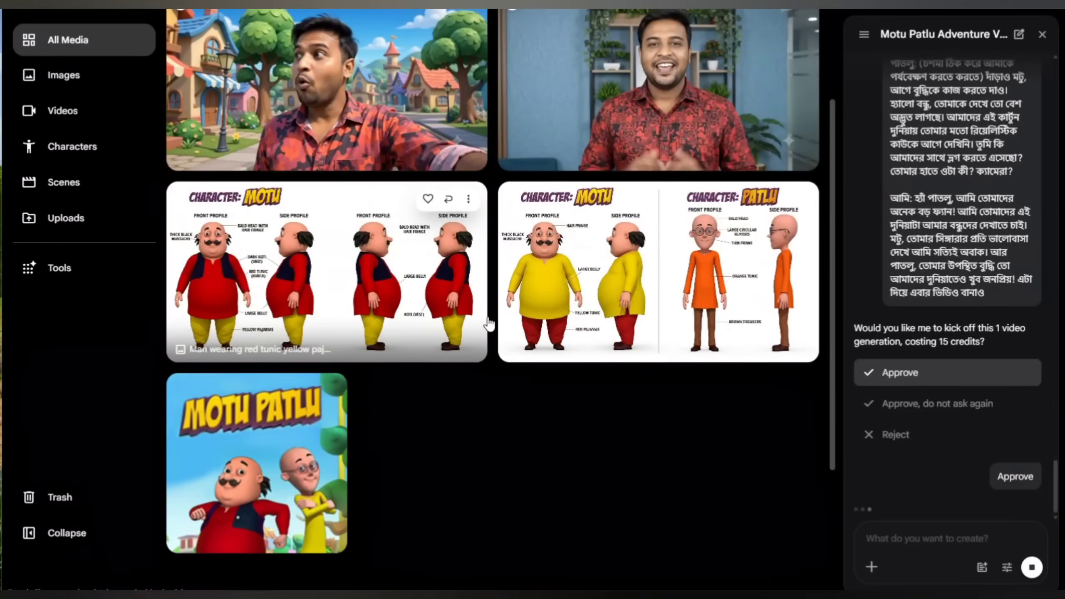
pyautogui.scroll(2, 567, 394)
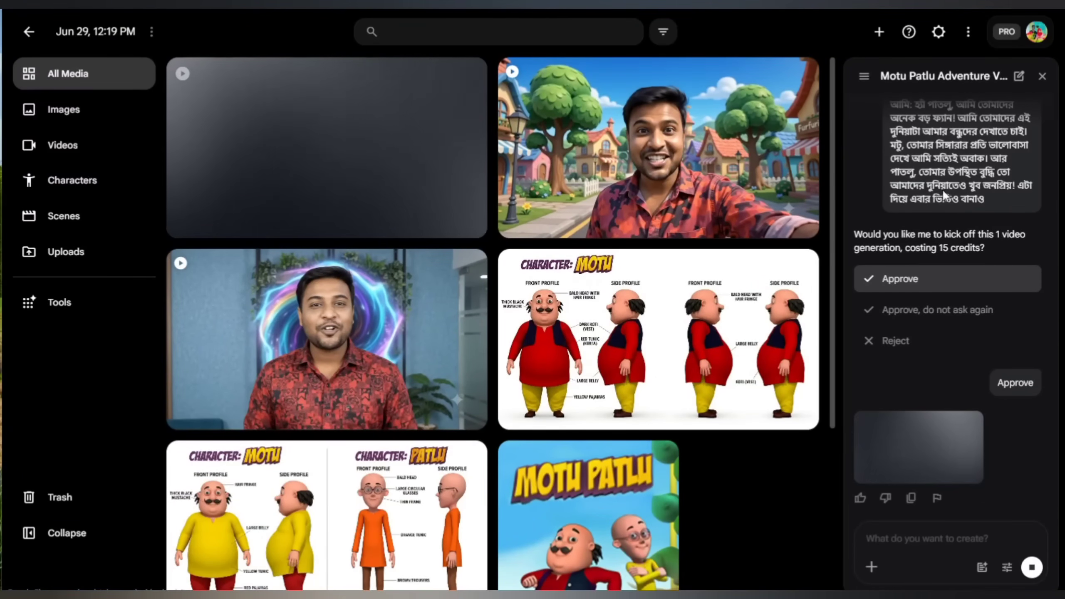
# Play the generated third-scene video of the avatar meeting Motu and Patlu, return to the project media, and review the Agent's reply
pyautogui.scroll(3, 951, 187)
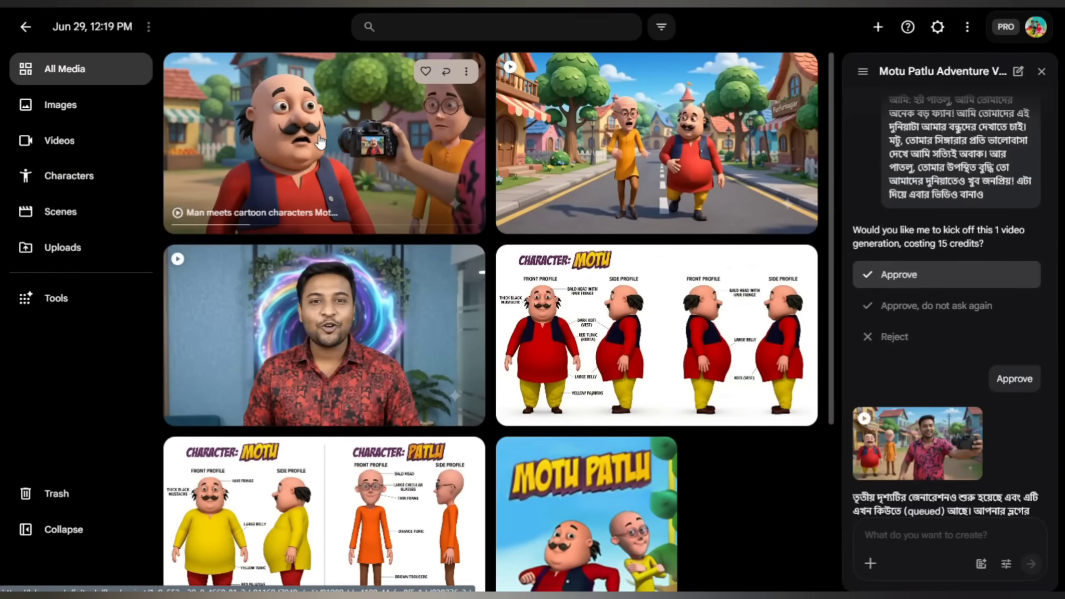
pyautogui.click(267, 147)
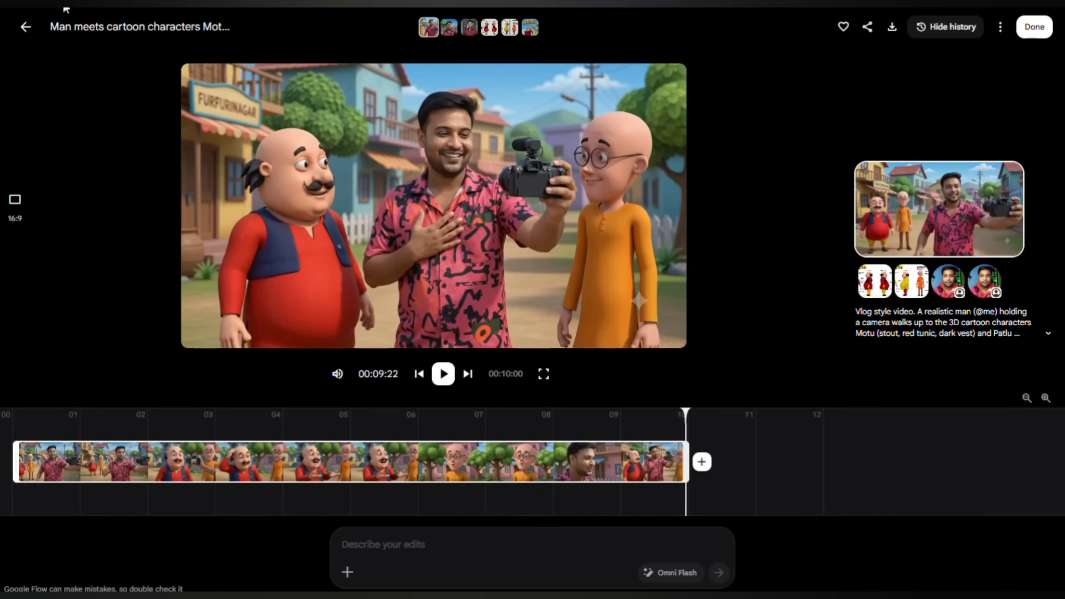
pyautogui.click(26, 26)
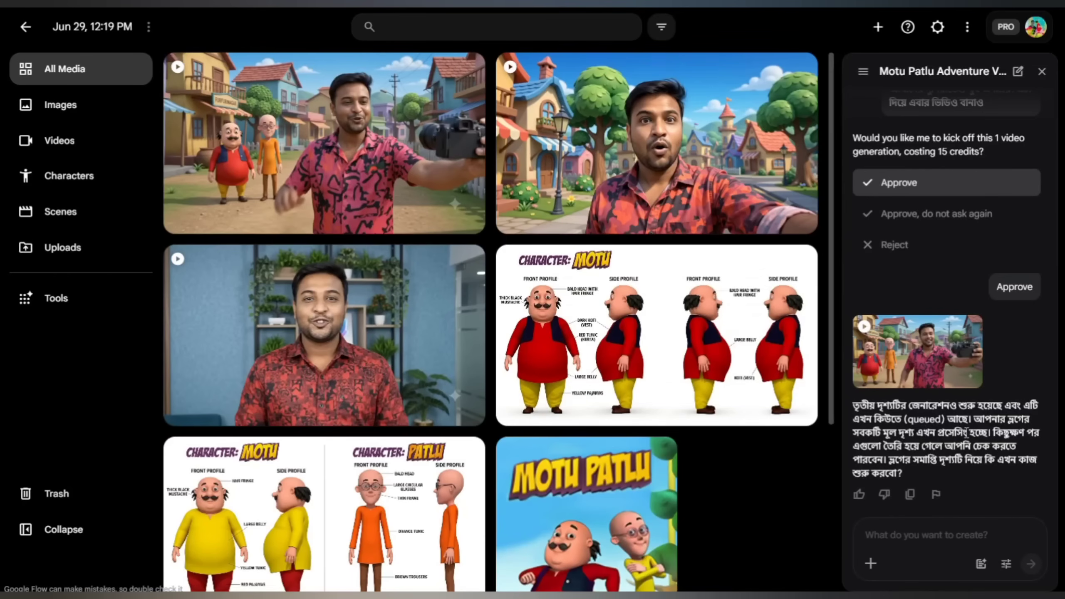
pyautogui.scroll(4, 964, 436)
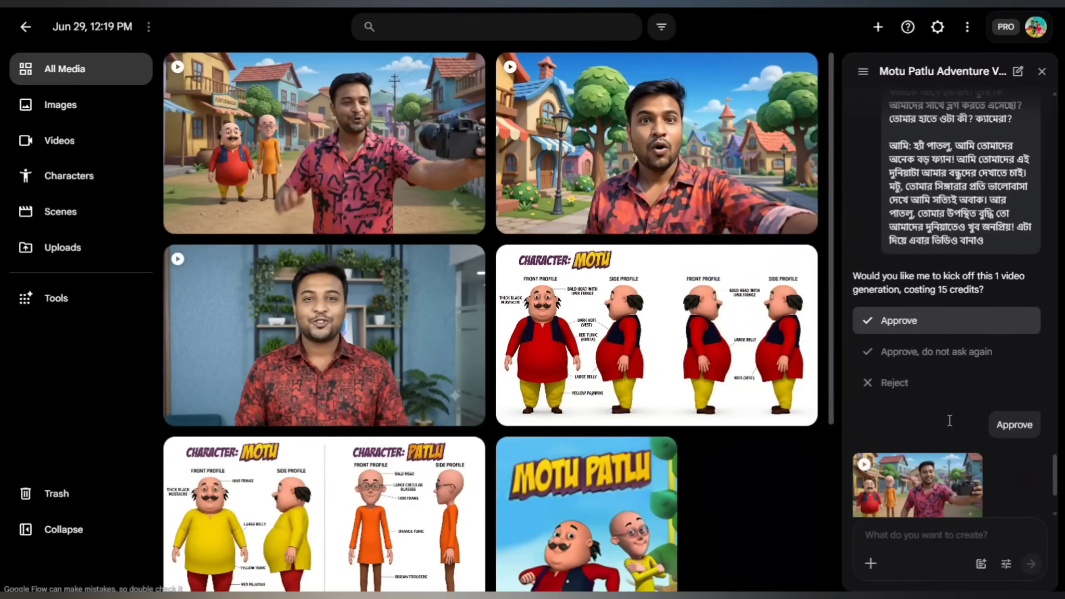
pyautogui.scroll(-4, 951, 427)
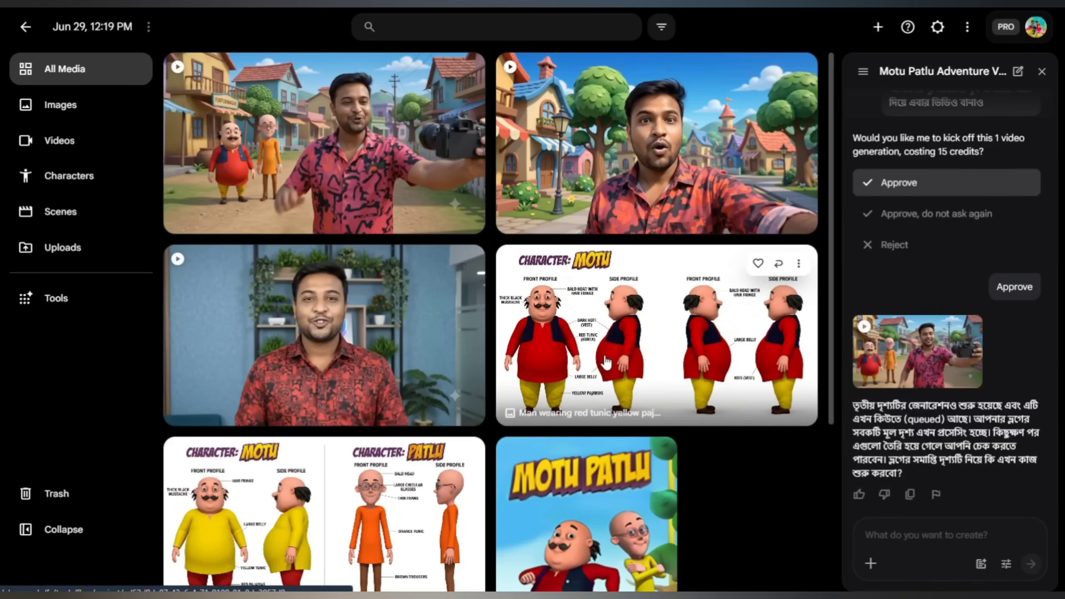
# Look through the project's videos and scenes, and return to the view of all media
pyautogui.click(93, 144)
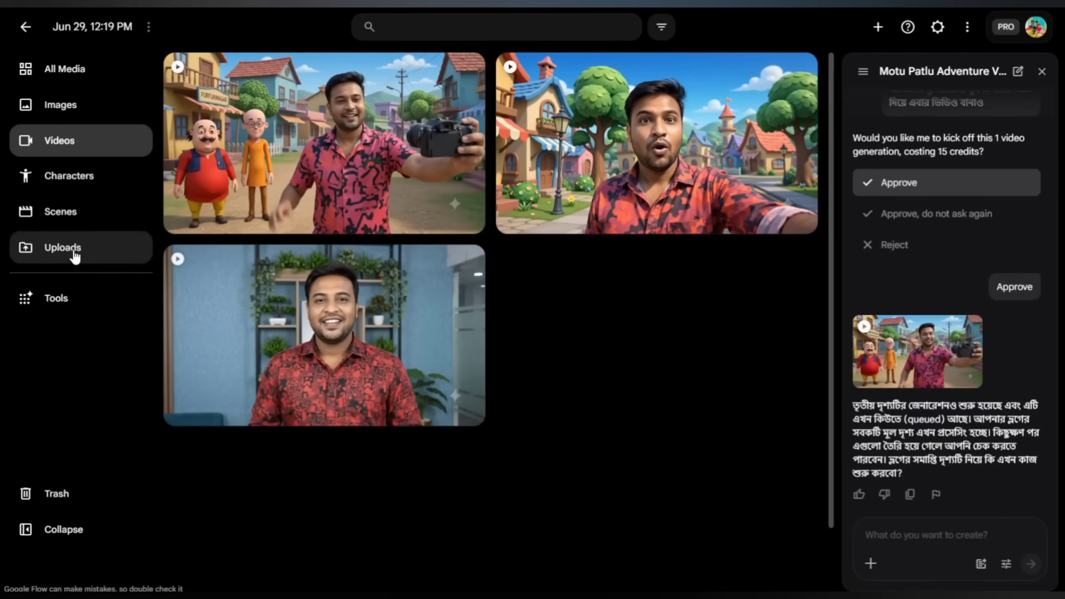
pyautogui.click(70, 222)
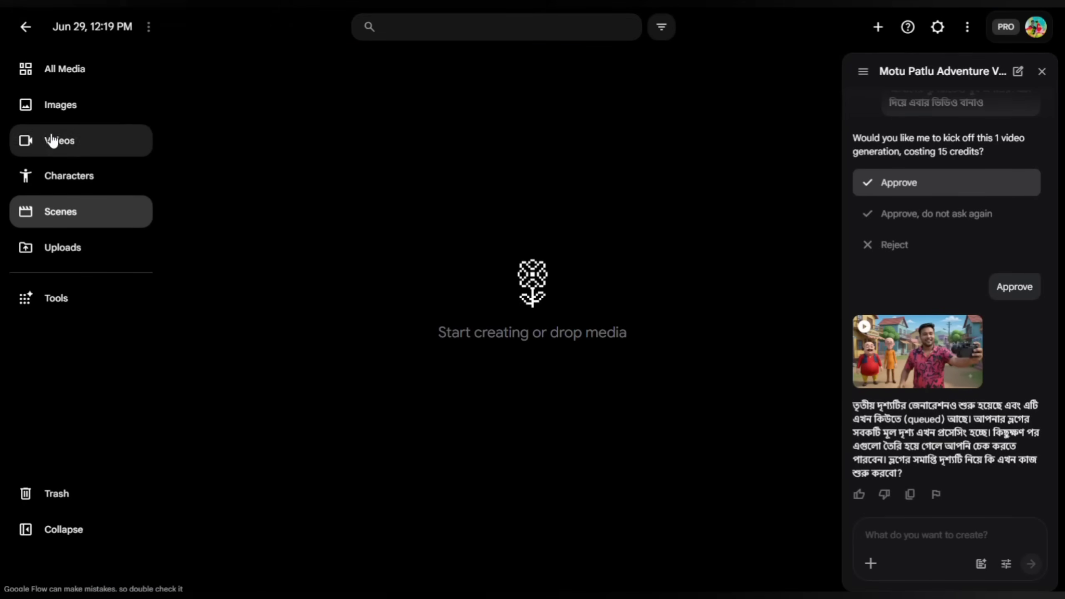
pyautogui.click(74, 77)
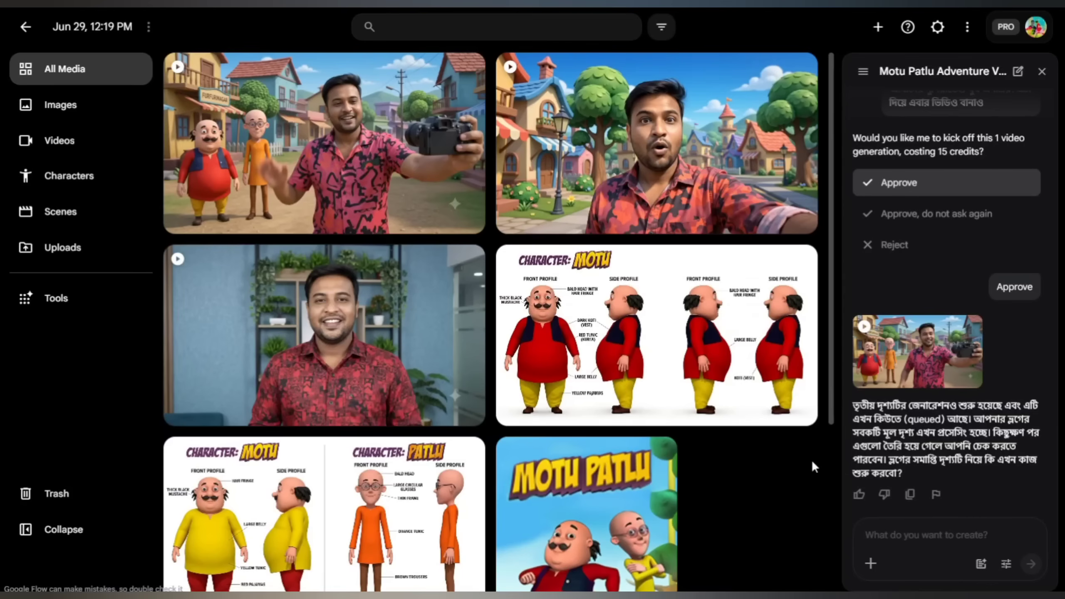
# Open the first-scene video "Man opening cartoon portal", preview its beginning, and download it
pyautogui.click(228, 366)
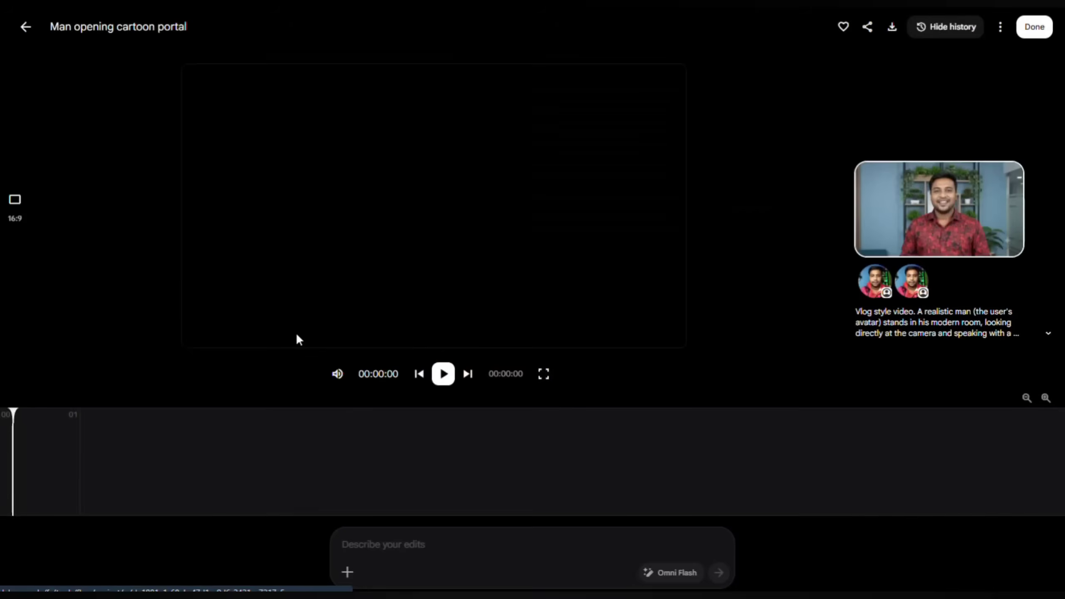
pyautogui.click(443, 373)
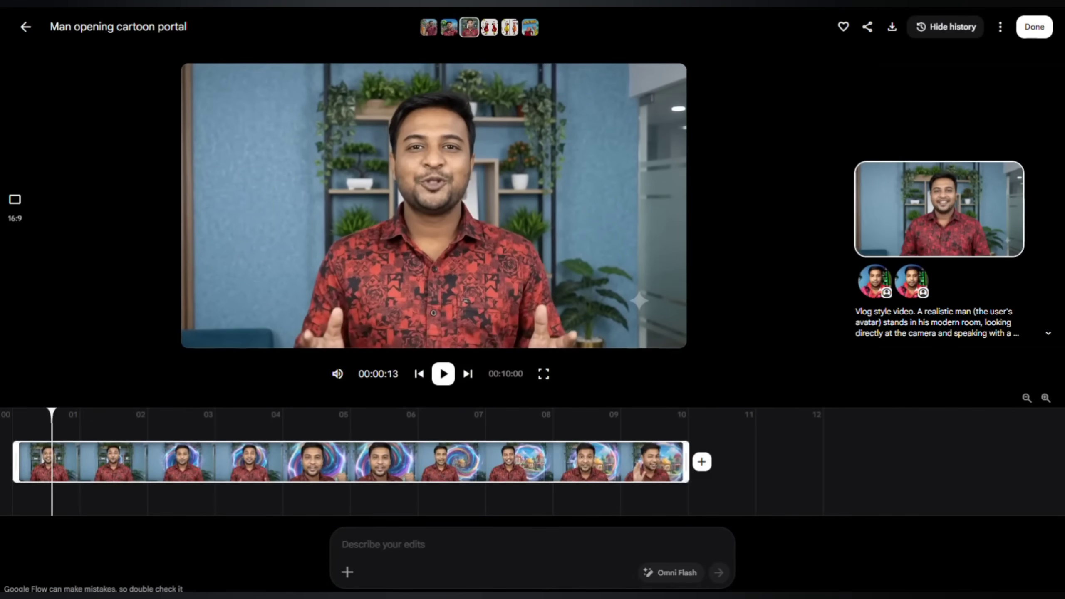
pyautogui.click(890, 32)
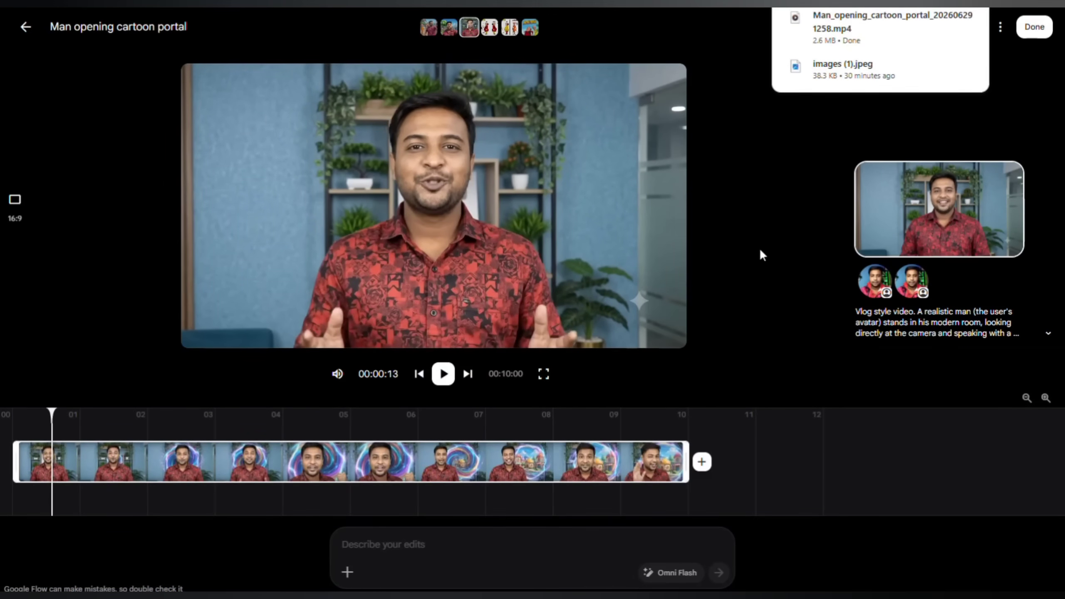